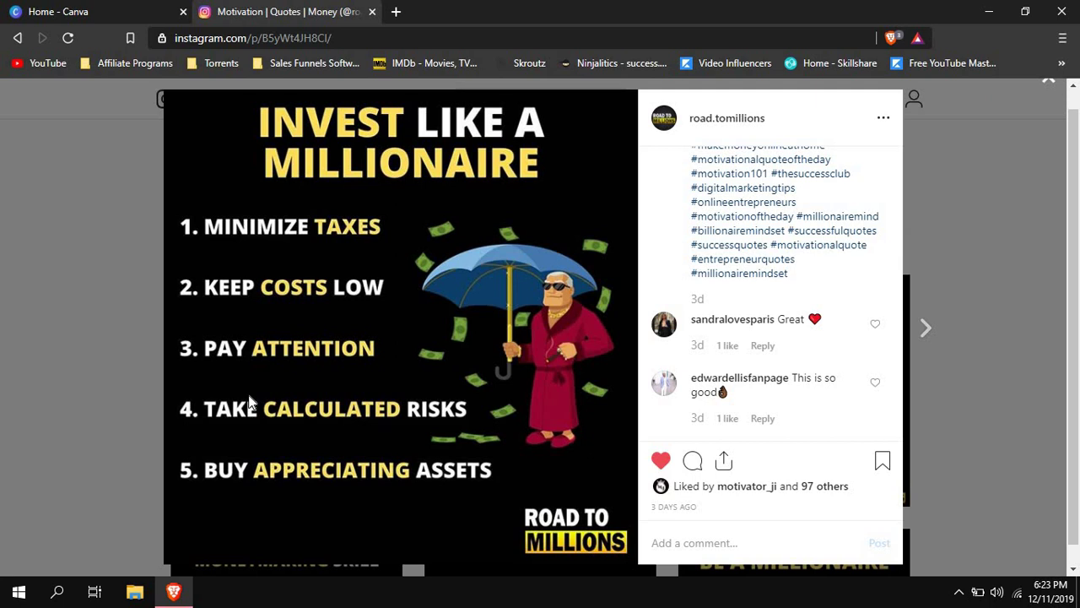
# - Browse the road.tomillions posts on Instagram one after another and return to the profile's post grid
pyautogui.click(926, 329)
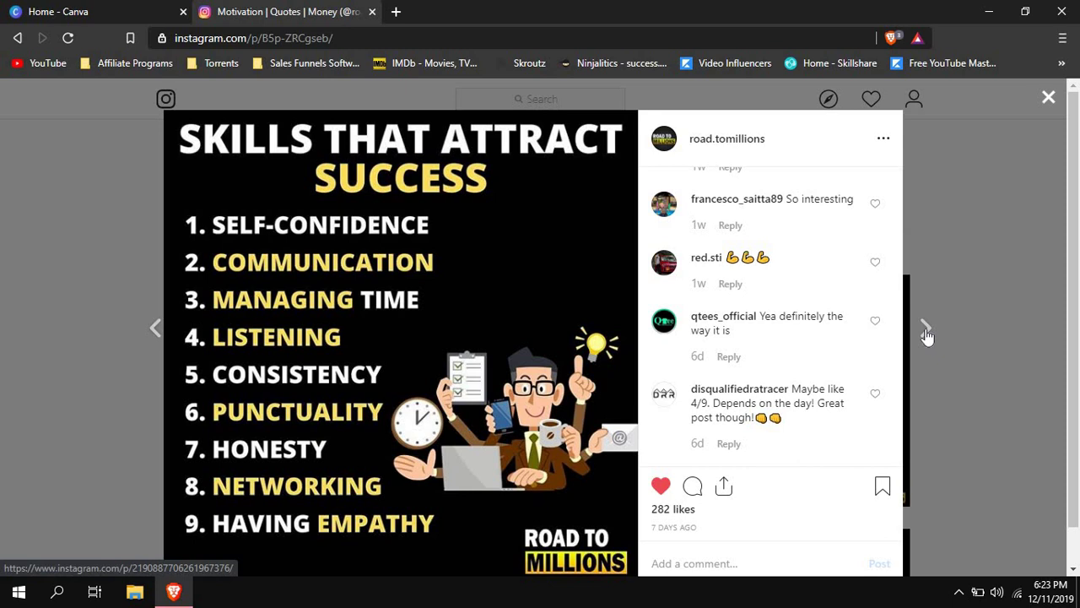
pyautogui.click(927, 331)
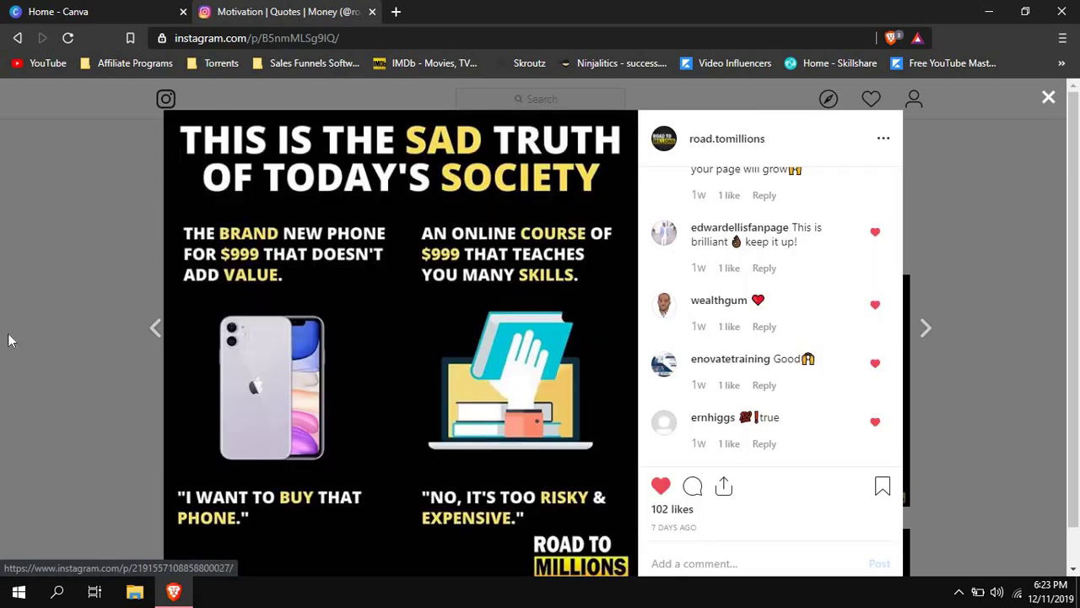
pyautogui.click(25, 329)
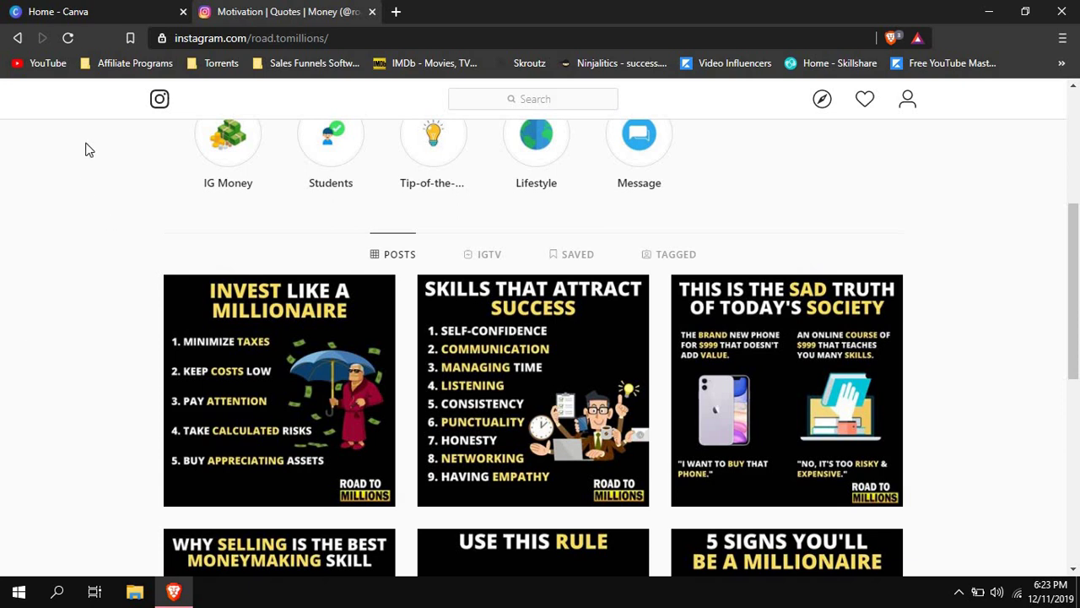
# - Switch to Canva and look through the design types and the Facebook and Instagram post templates on its home page
pyautogui.click(127, 11)
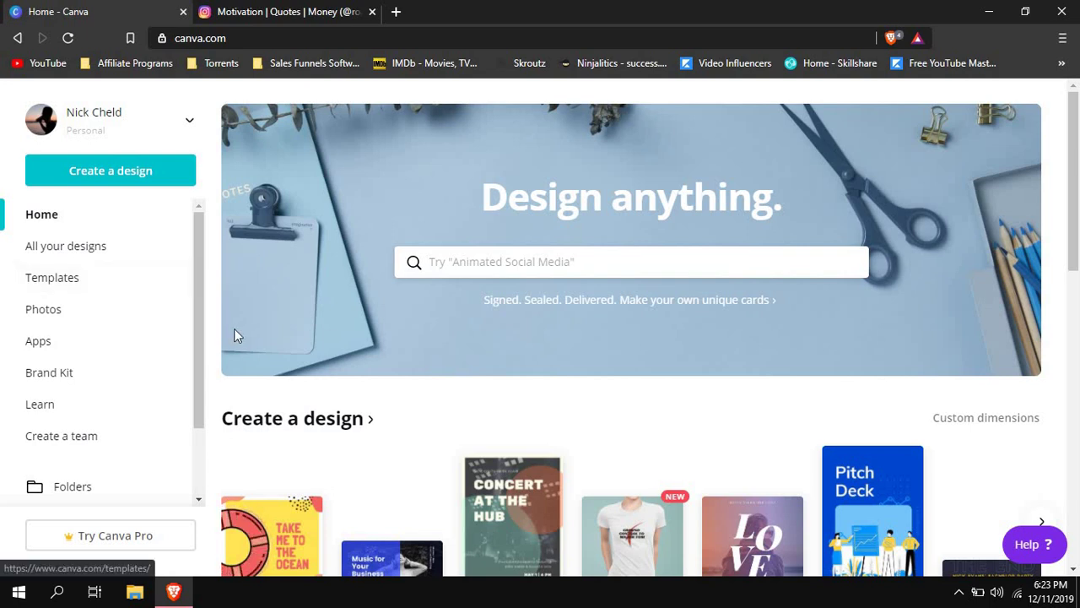
pyautogui.scroll(-2, 270, 363)
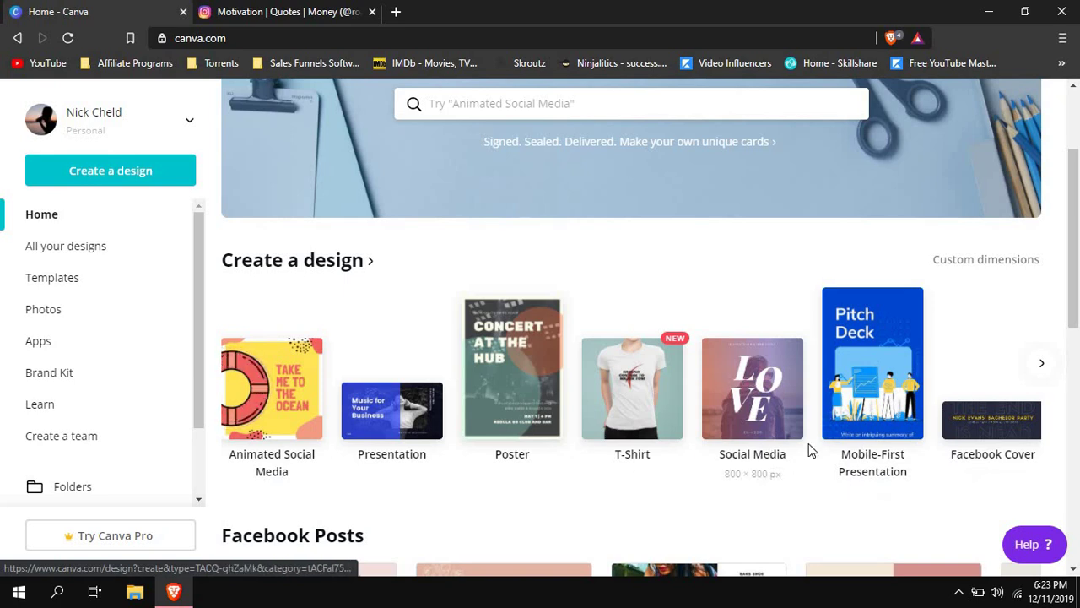
pyautogui.scroll(-2, 526, 415)
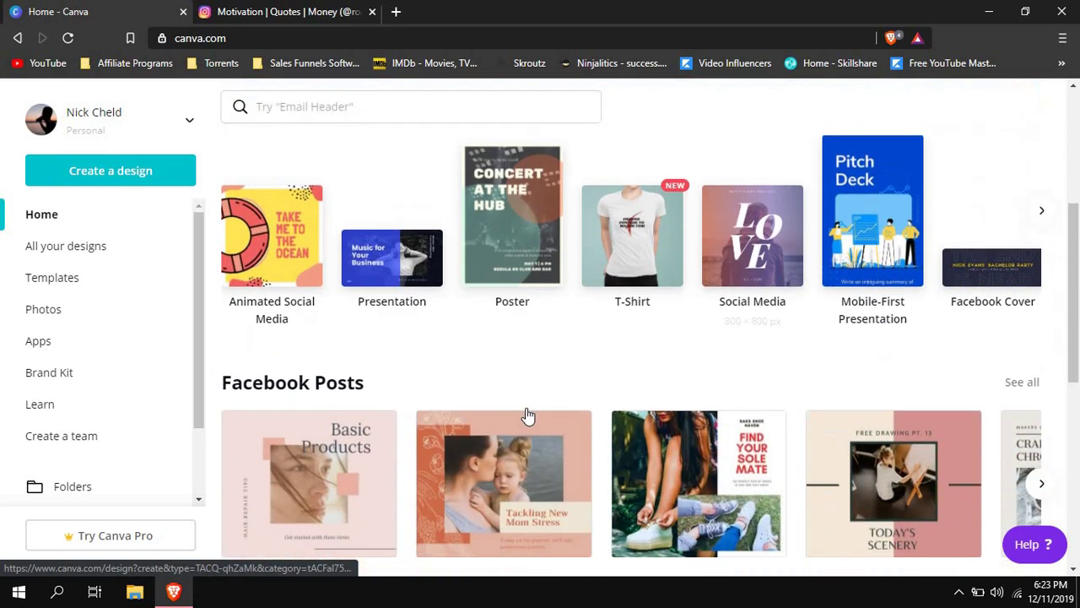
pyautogui.scroll(4, 428, 408)
pyautogui.scroll(-5, 428, 408)
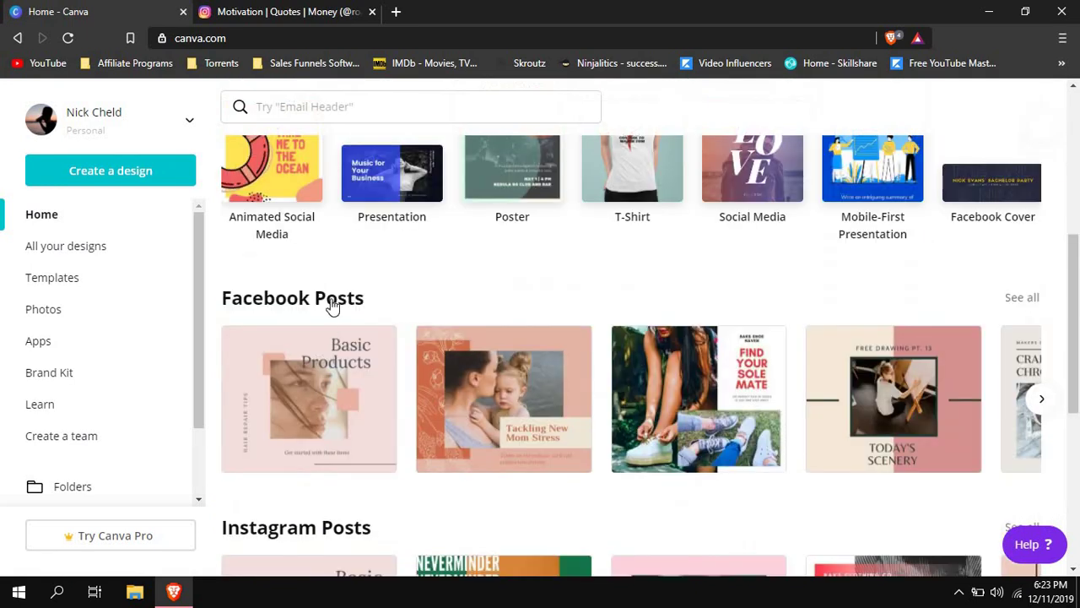
pyautogui.scroll(-2, 342, 430)
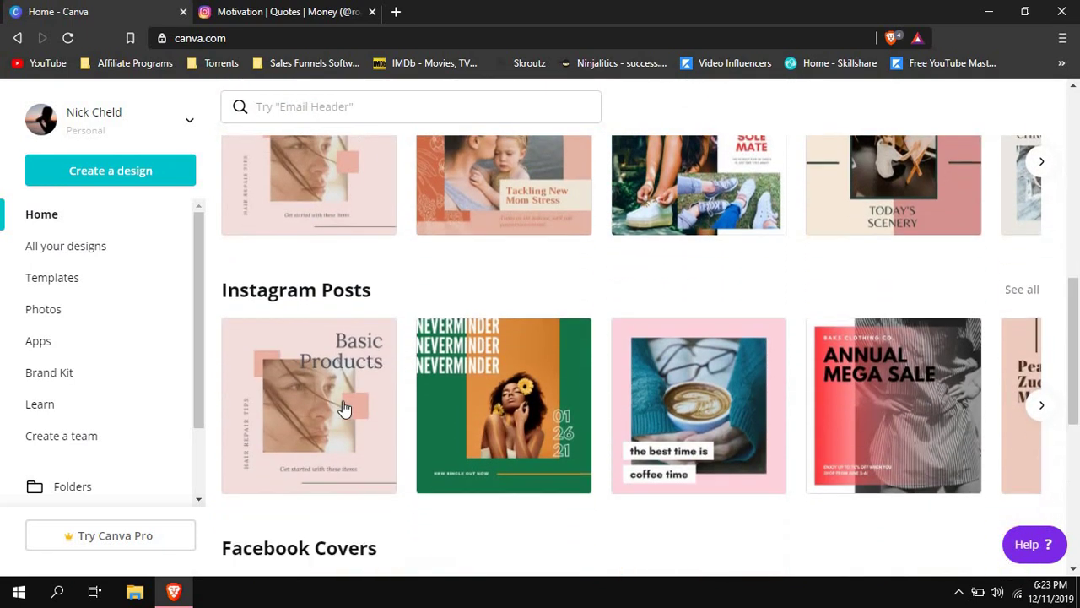
pyautogui.scroll(3, 344, 410)
pyautogui.scroll(1, 366, 354)
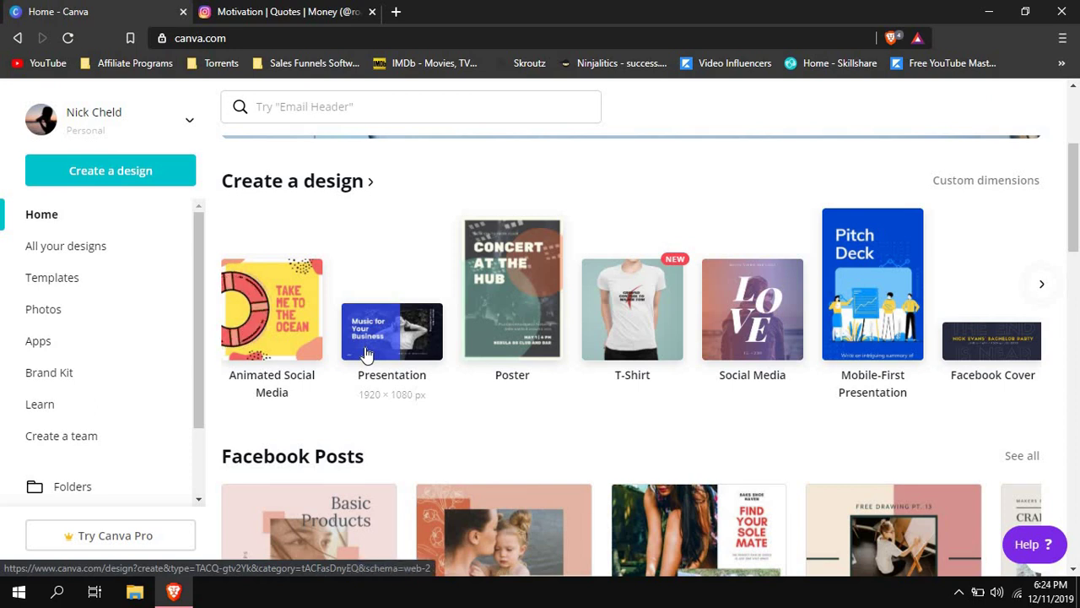
pyautogui.scroll(3, 472, 253)
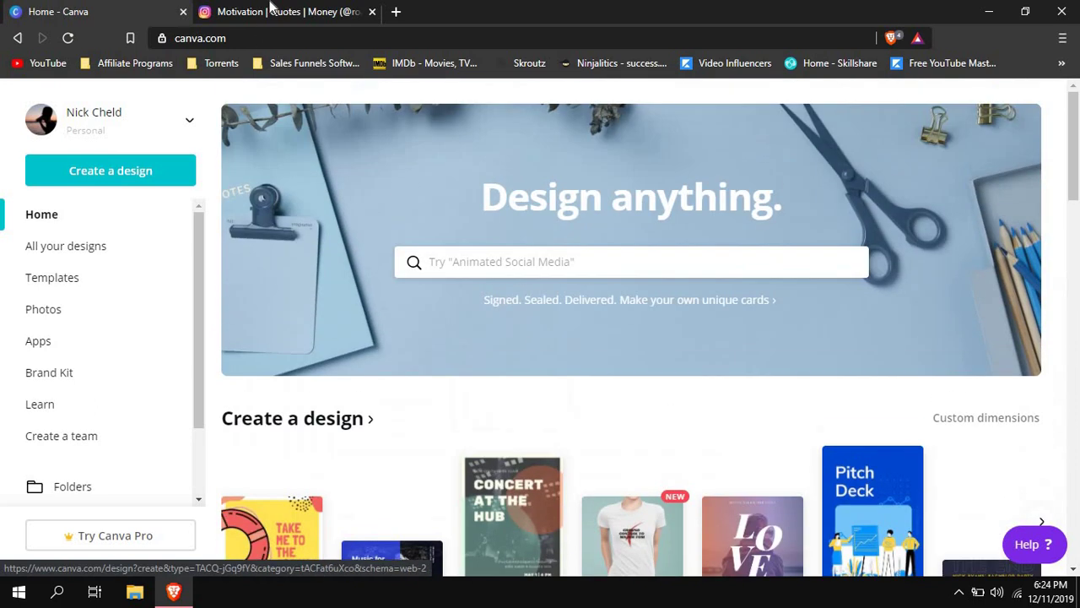
# - Review the road.tomillions post grid on Instagram for its style and return to Canva
pyautogui.click(274, 10)
pyautogui.scroll(-3, 203, 313)
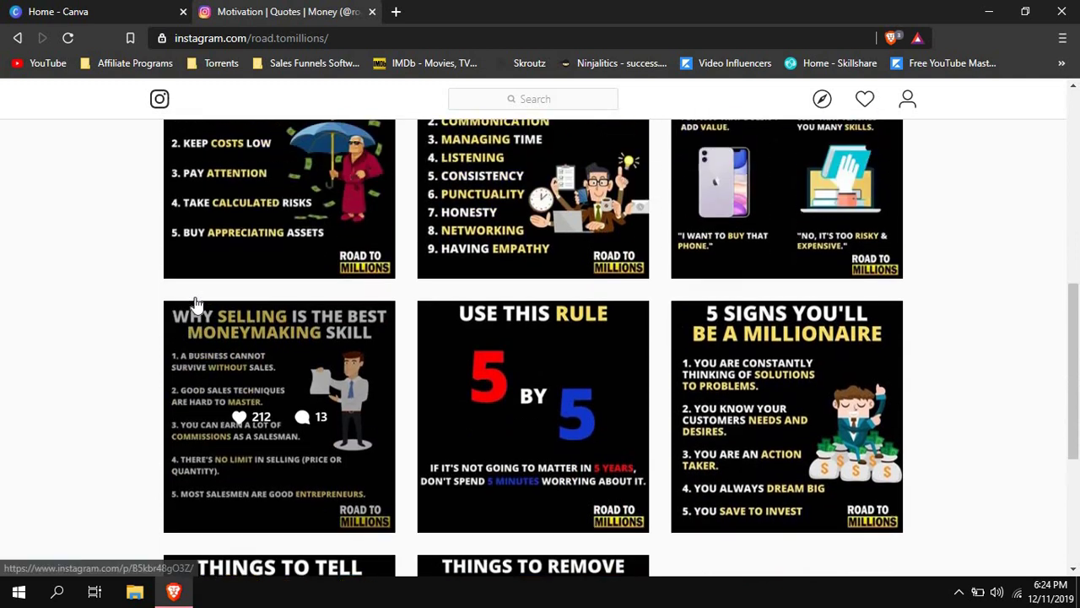
pyautogui.scroll(2, 203, 308)
pyautogui.click(108, 8)
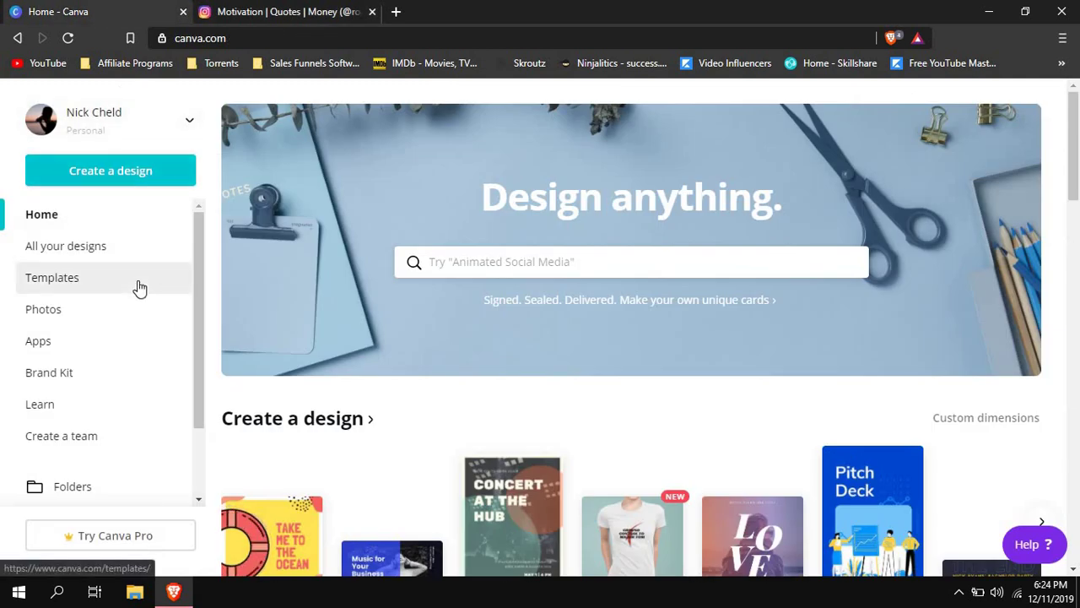
pyautogui.click(75, 253)
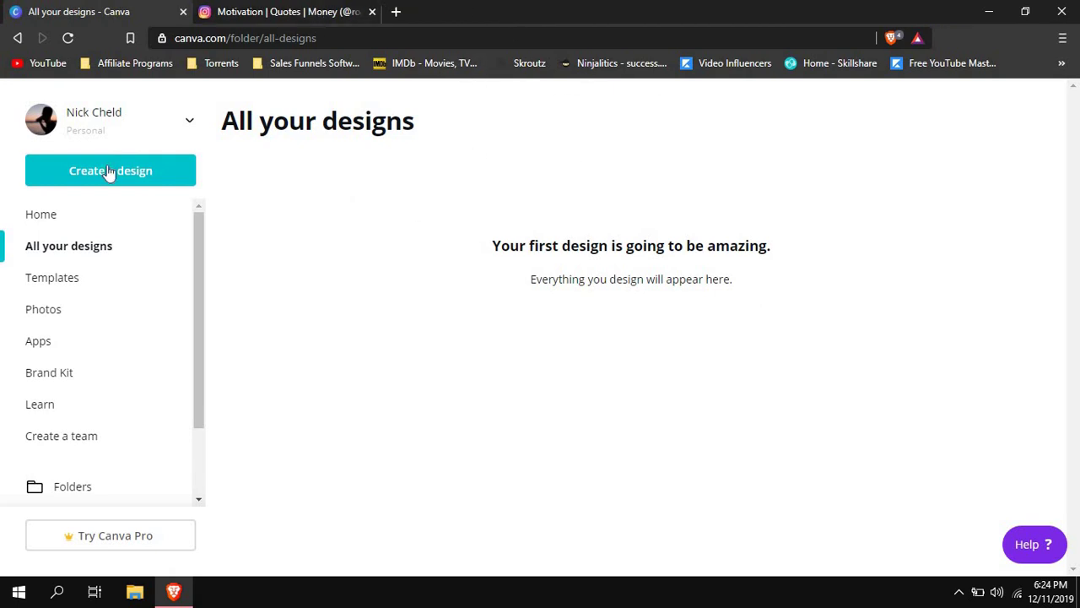
pyautogui.click(193, 123)
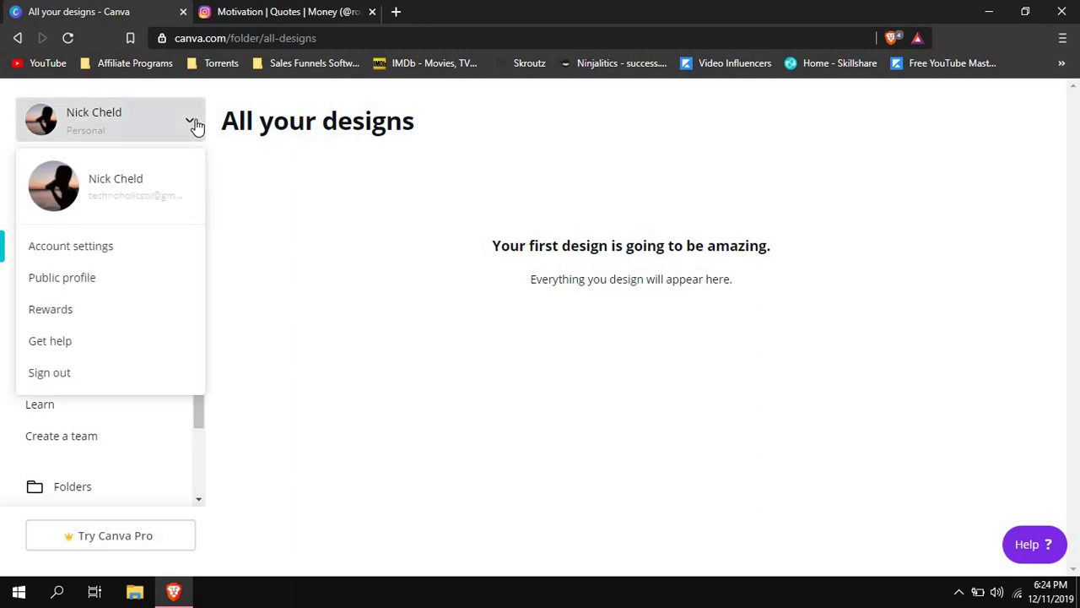
pyautogui.click(194, 124)
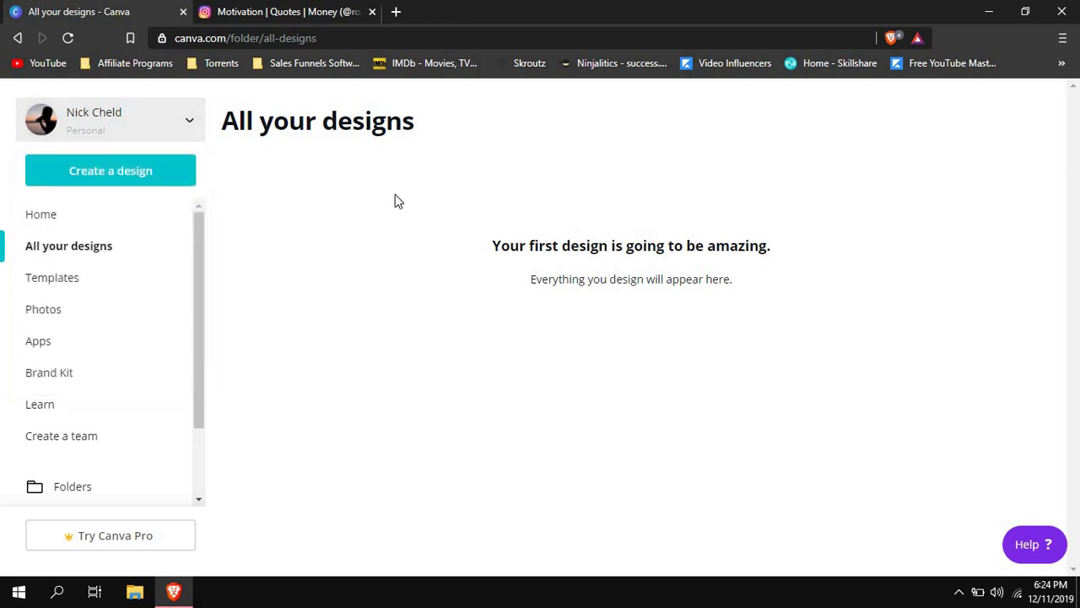
pyautogui.click(39, 214)
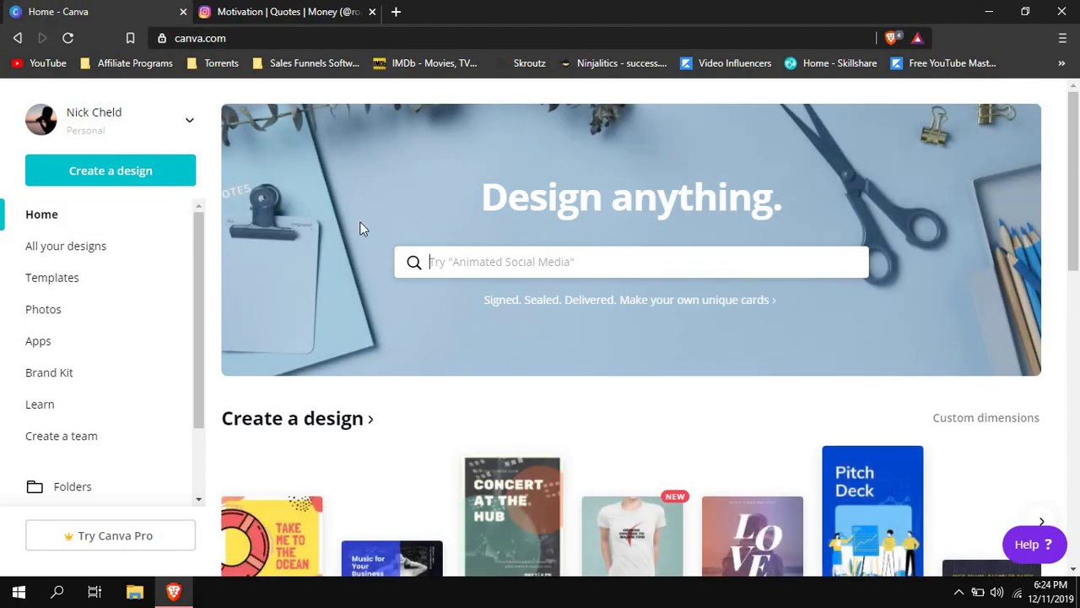
# - Create a blank Social Media design from the designs overview and retry loading its comments
pyautogui.click(72, 262)
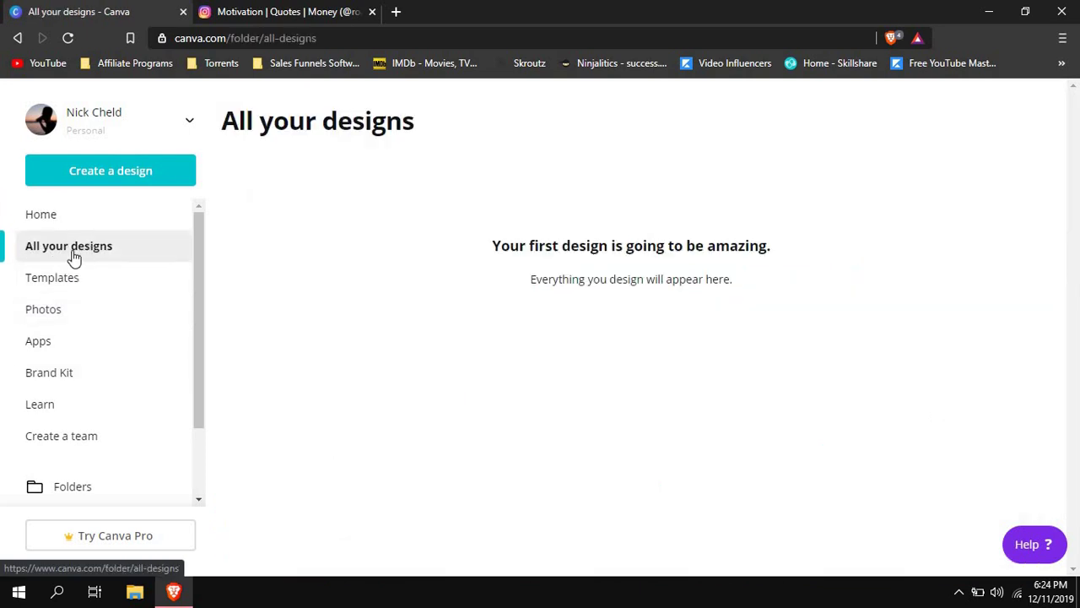
pyautogui.click(99, 172)
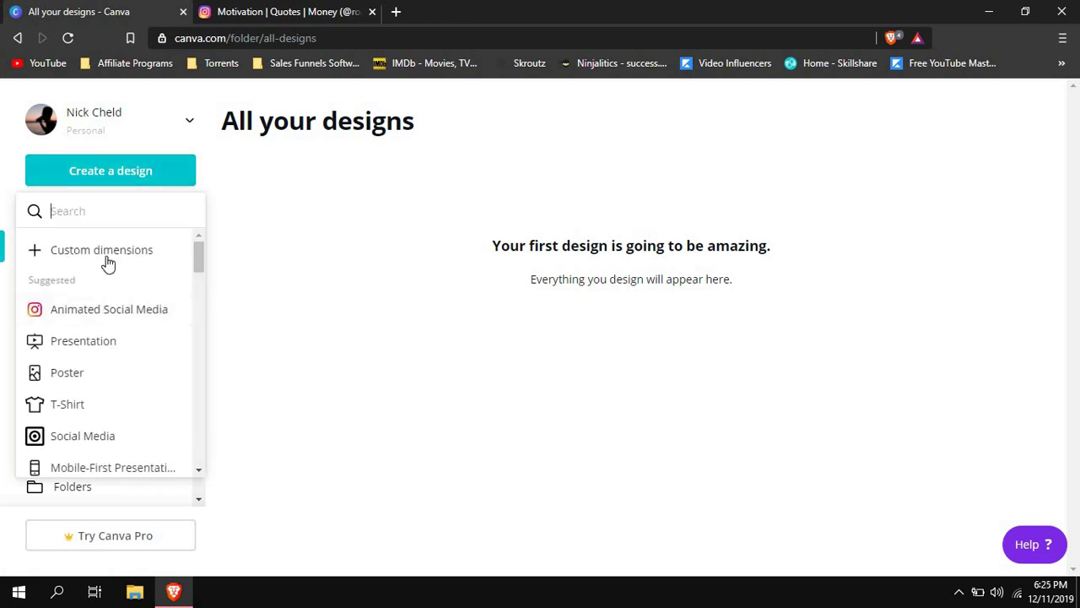
pyautogui.scroll(-1, 118, 321)
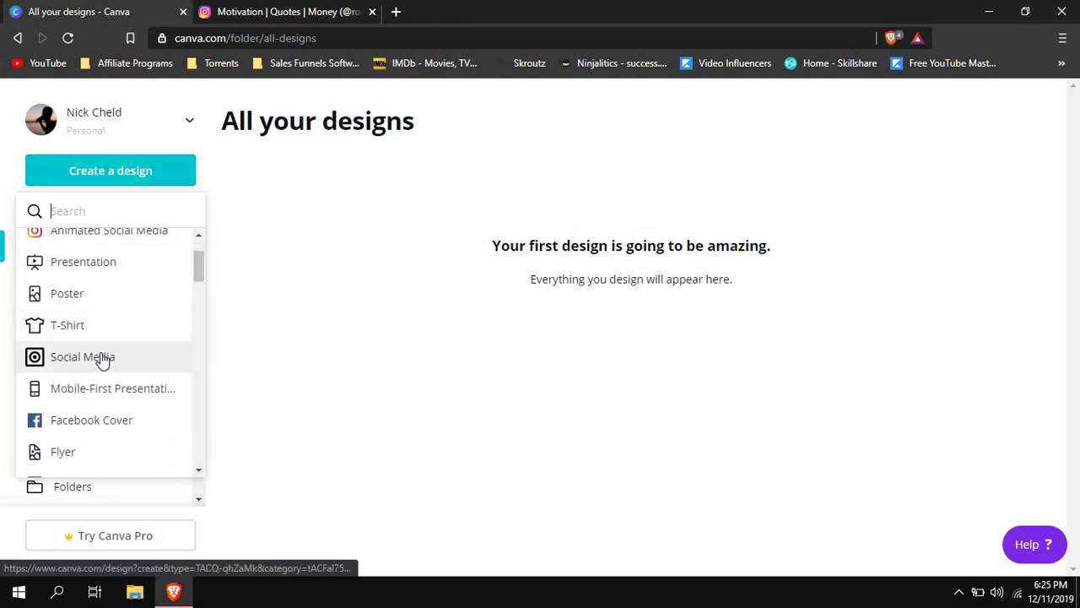
pyautogui.click(101, 356)
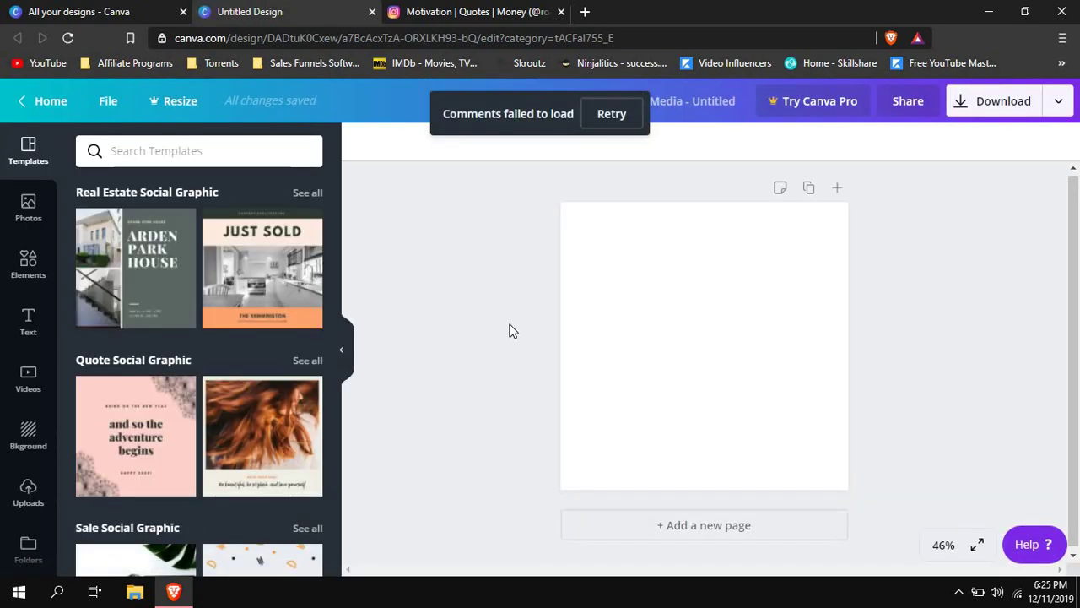
pyautogui.click(594, 120)
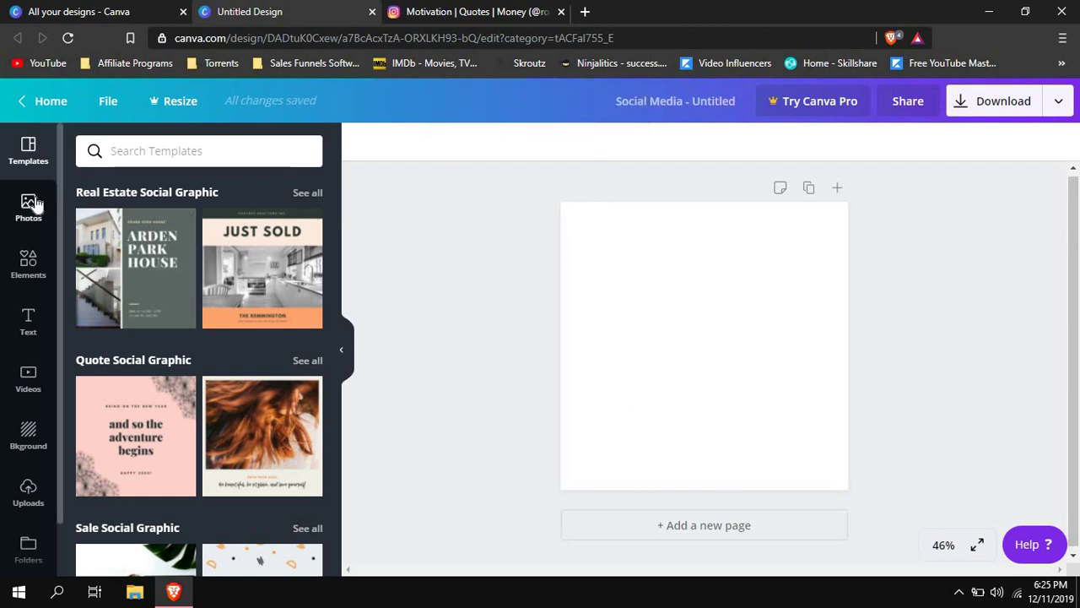
# - Look through the quote, sale and travel social graphic templates offered for the new design
pyautogui.scroll(-4, 278, 270)
pyautogui.scroll(1, 277, 266)
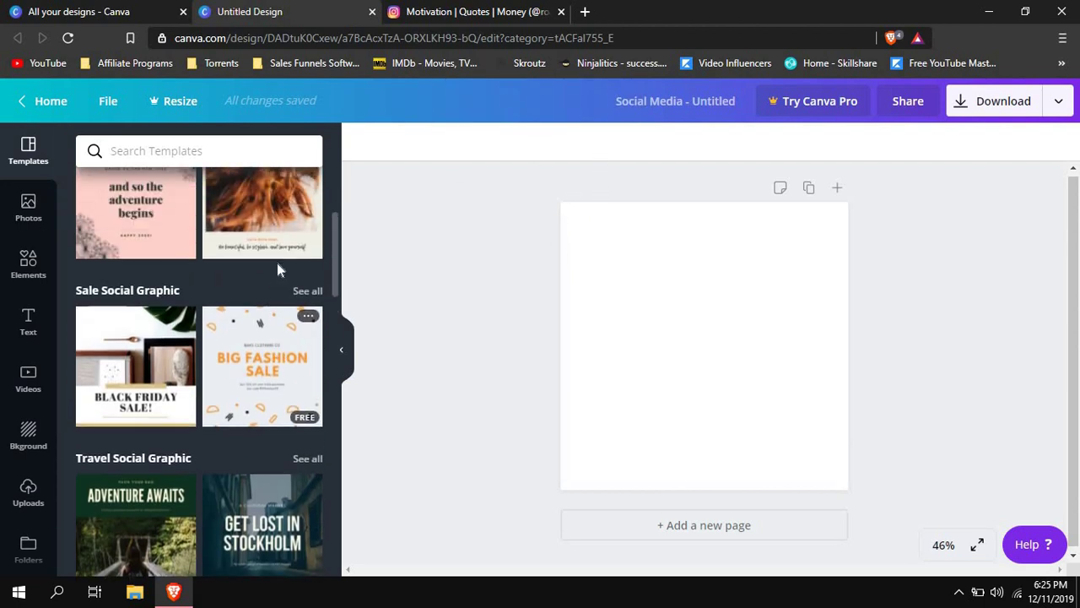
pyautogui.scroll(-2, 207, 362)
pyautogui.scroll(2, 166, 224)
pyautogui.scroll(3, 166, 224)
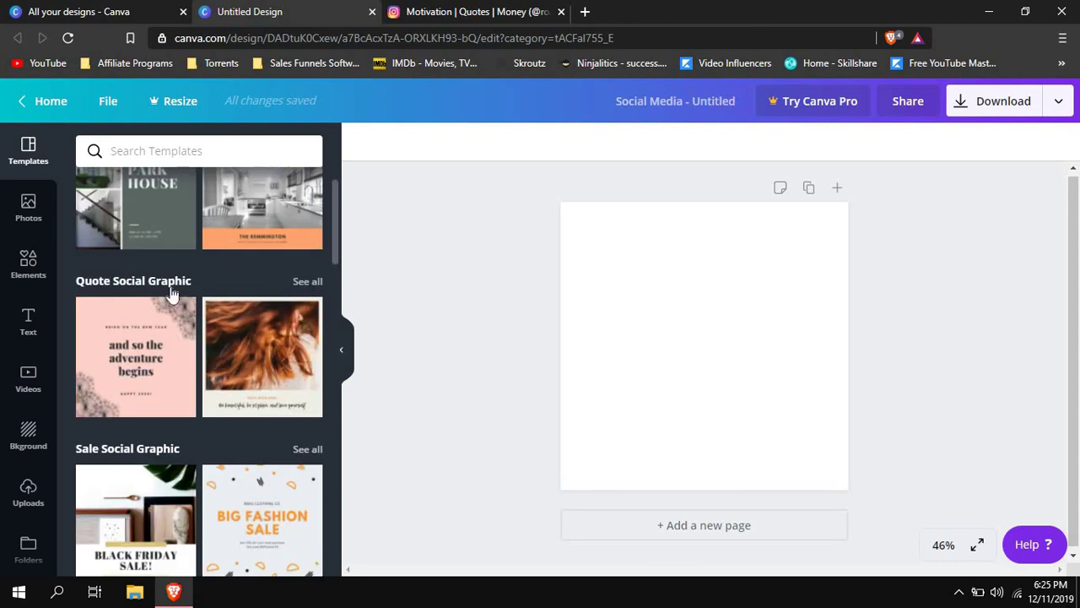
pyautogui.scroll(-3, 251, 333)
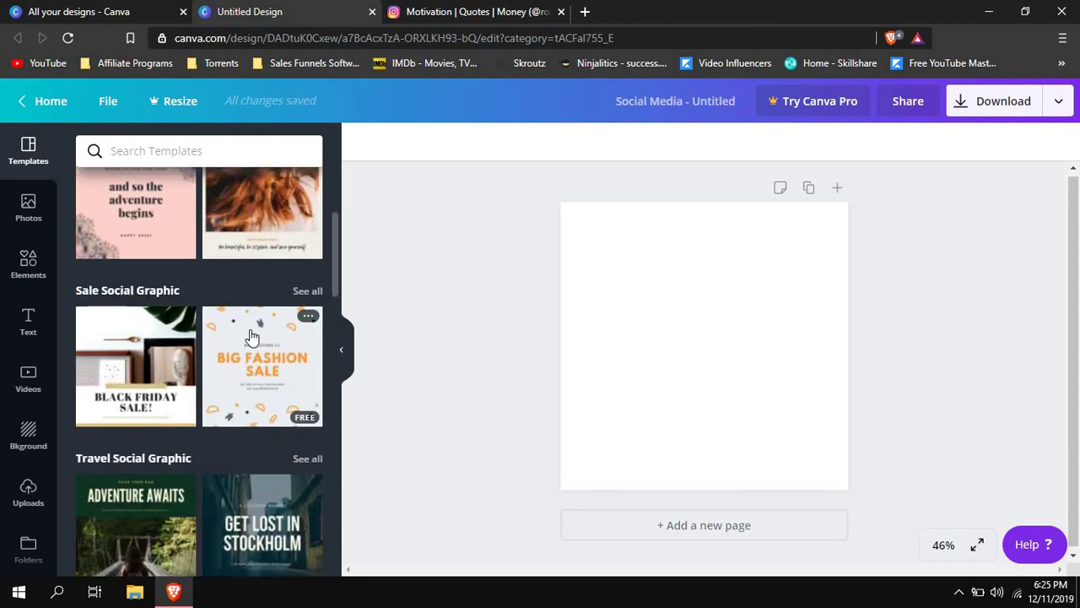
pyautogui.scroll(4, 247, 336)
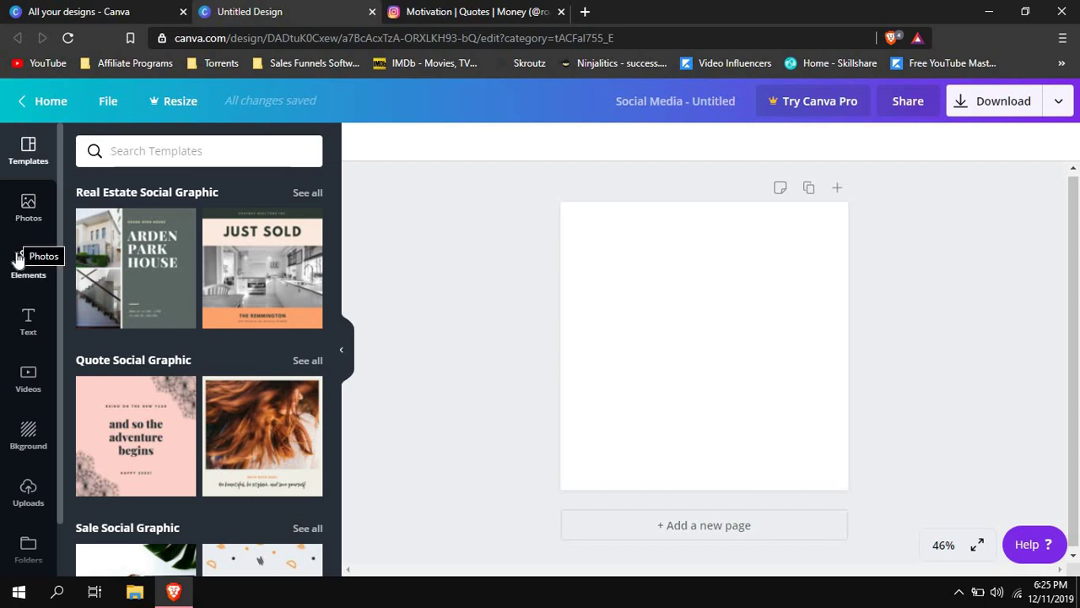
# - Fill the blank page's background with solid black
pyautogui.click(26, 439)
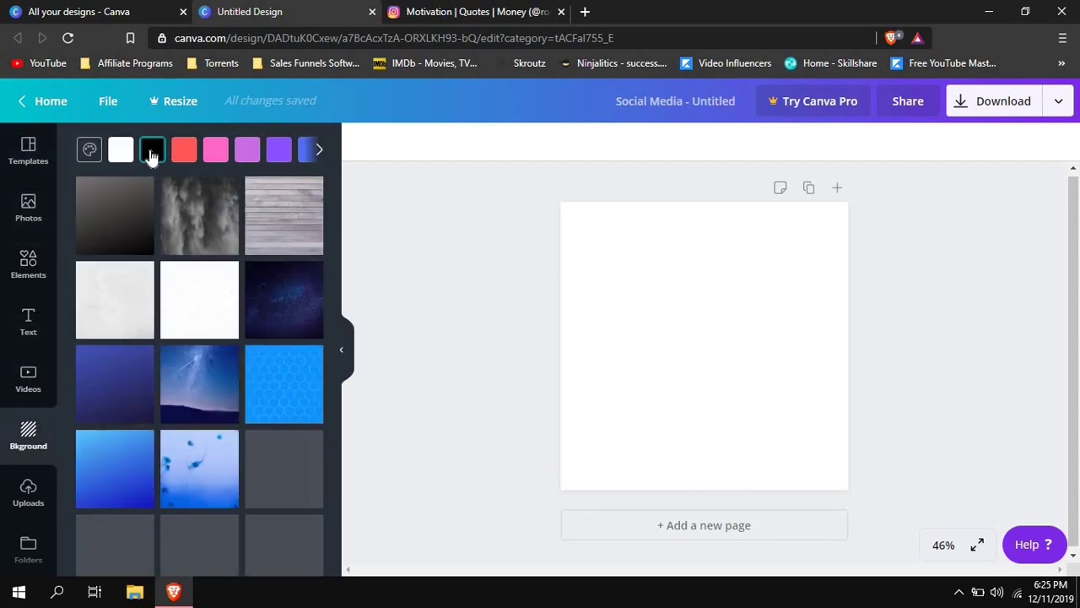
pyautogui.click(156, 150)
# - Examine the "Invest Like a Millionaire" post on Instagram as the reference and return to the Canva design
pyautogui.click(405, 10)
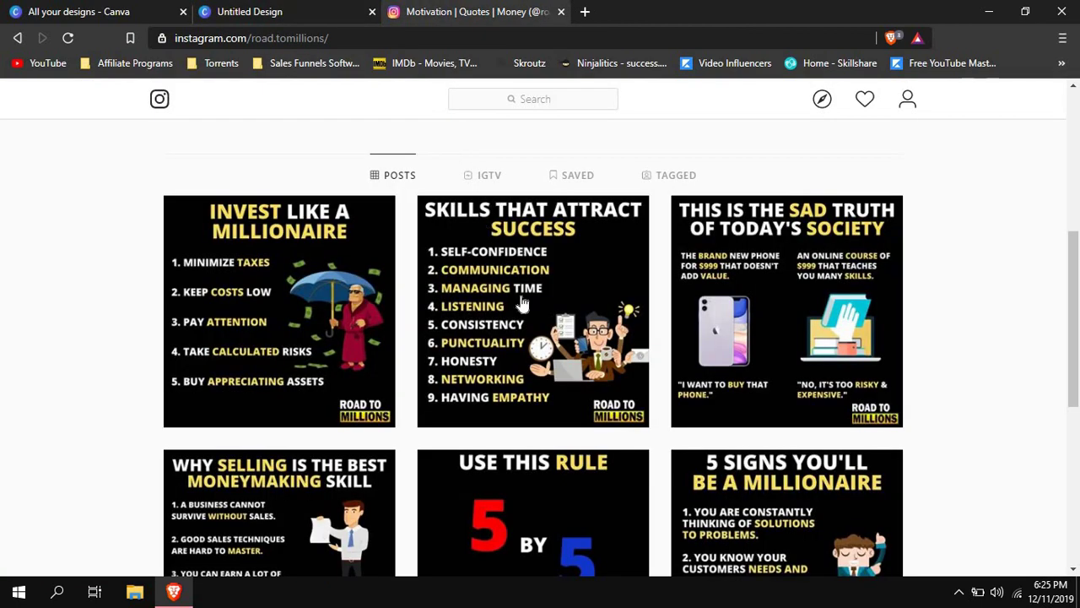
pyautogui.scroll(-3, 764, 307)
pyautogui.scroll(3, 422, 306)
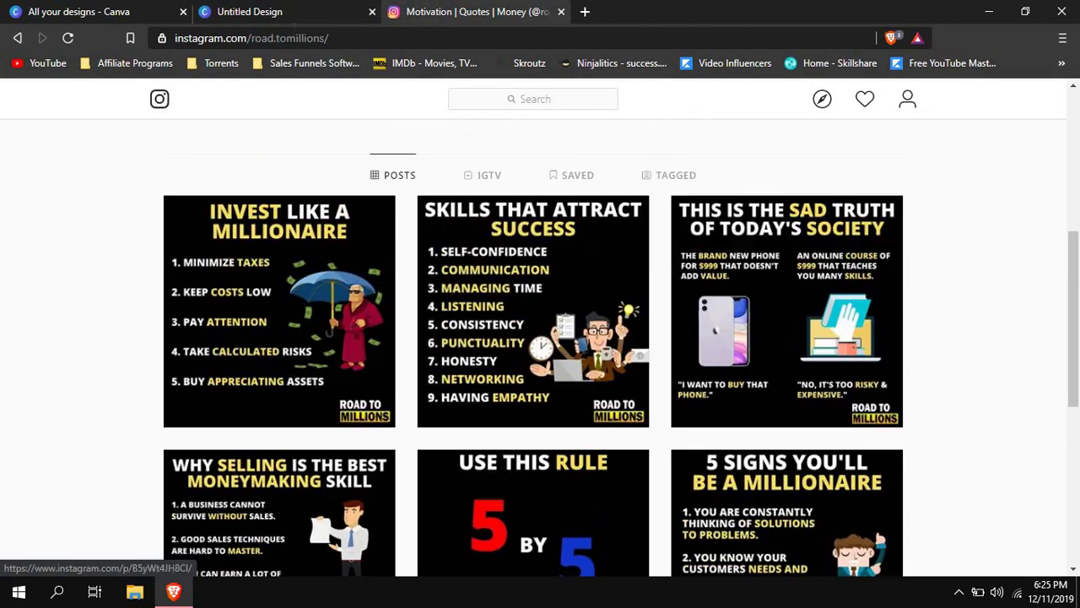
pyautogui.click(262, 17)
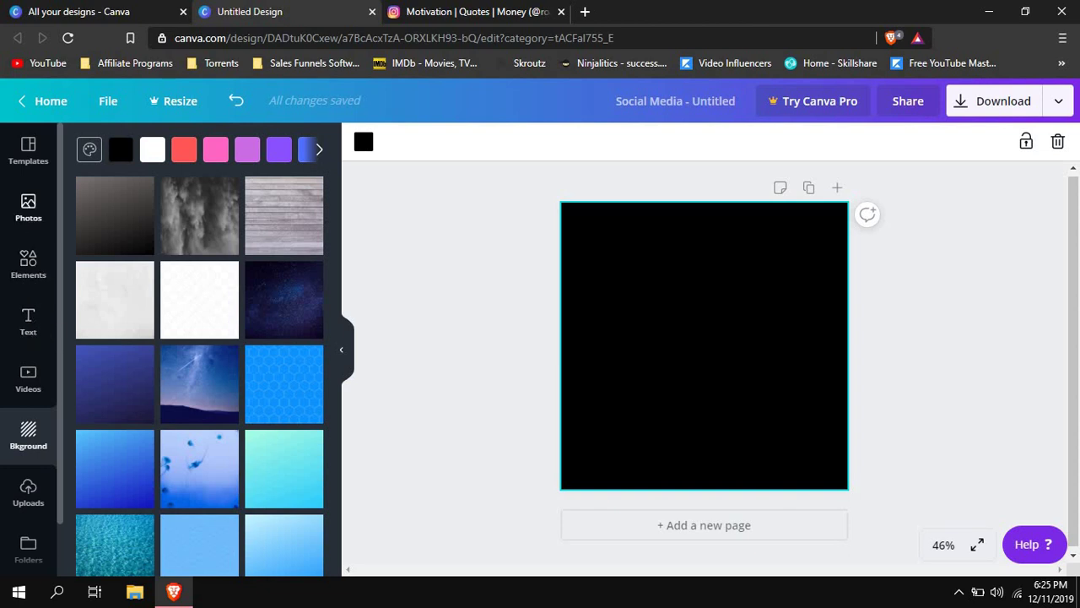
pyautogui.hotkey('ctrl', 'Tab')
pyautogui.click(338, 312)
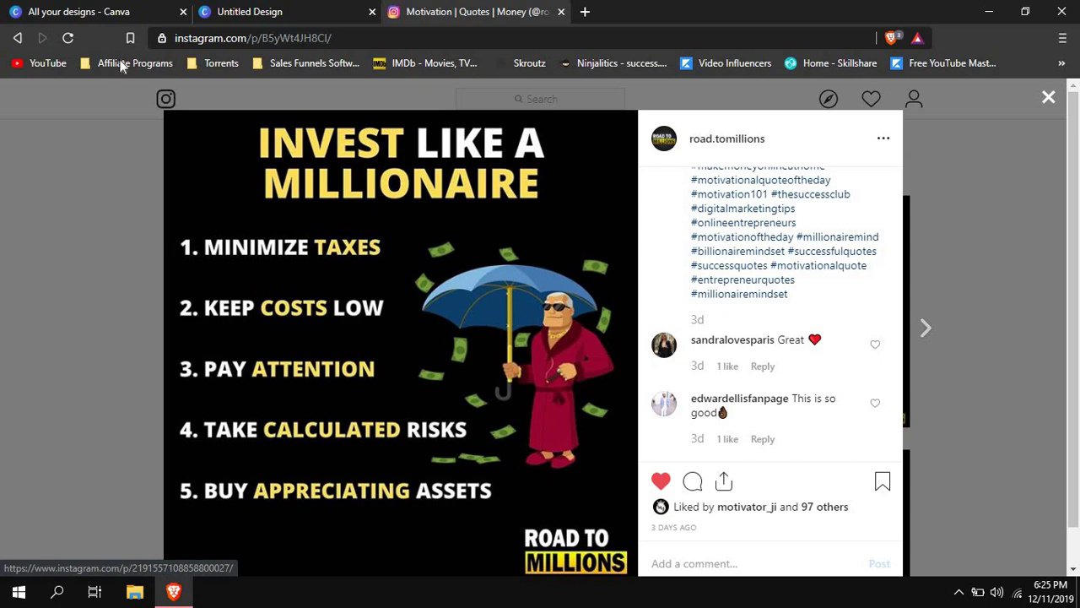
pyautogui.click(222, 11)
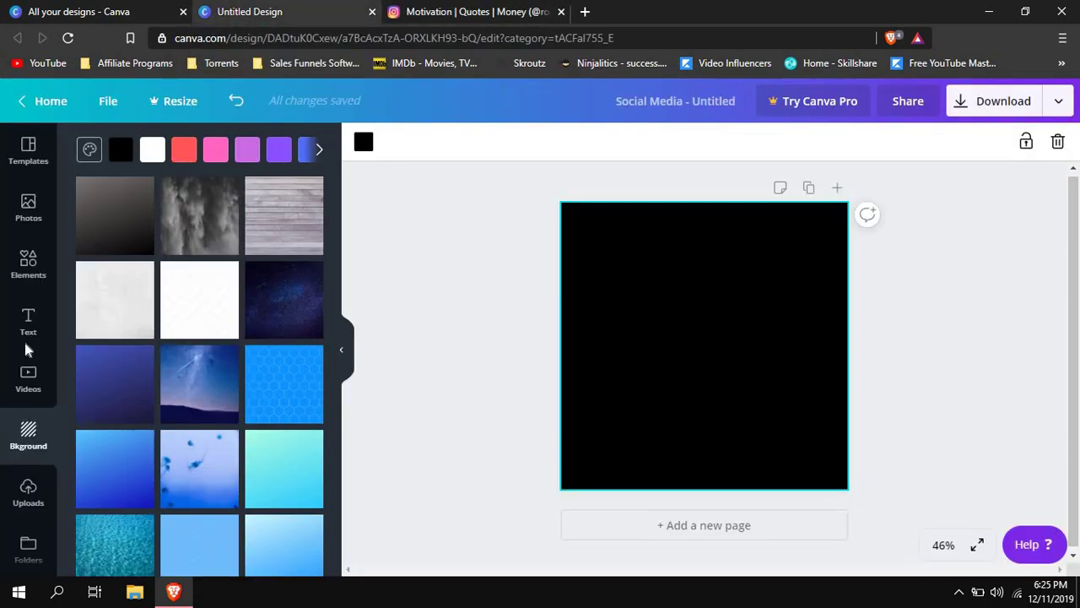
# - Add a heading to the black page reading "INVEST LIKE A MILLIONAIRE"
pyautogui.click(24, 339)
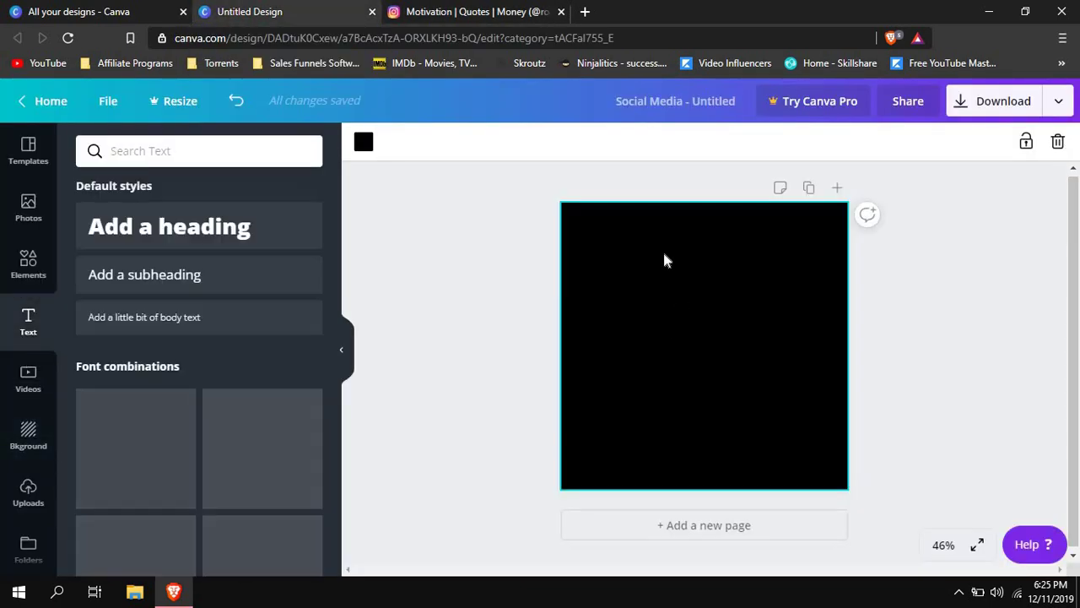
pyautogui.click(201, 234)
pyautogui.press('BackSpace')
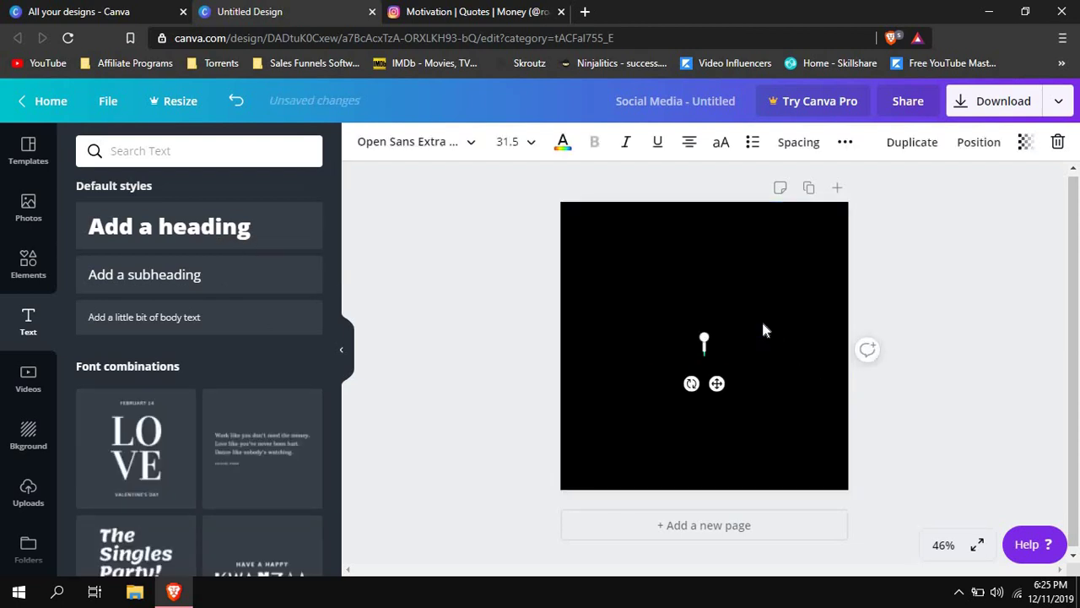
pyautogui.press('capslock')
pyautogui.write('IN')
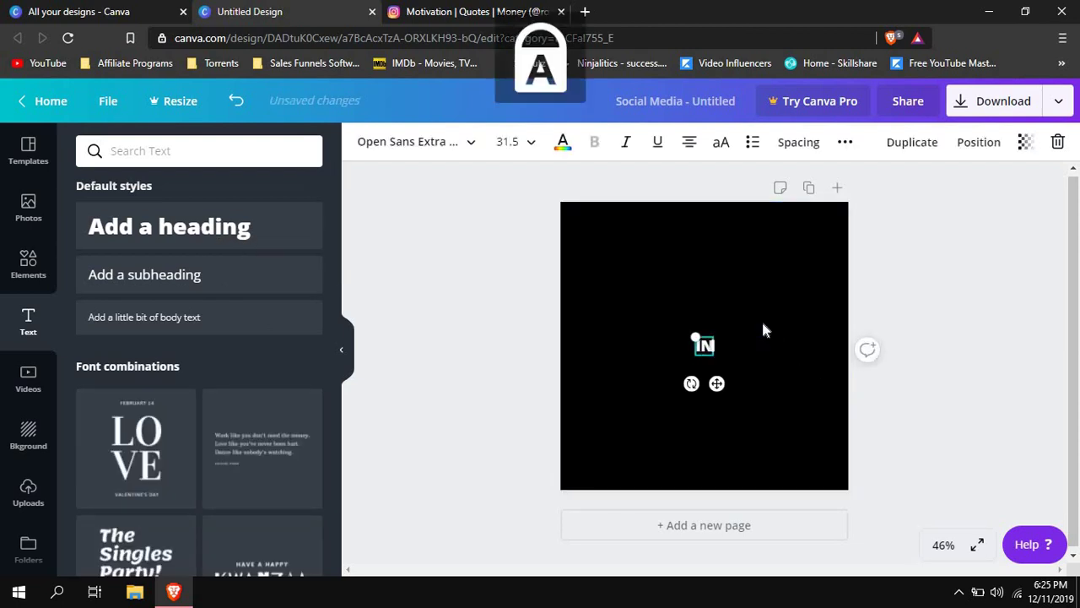
pyautogui.write('VESTI LIK')
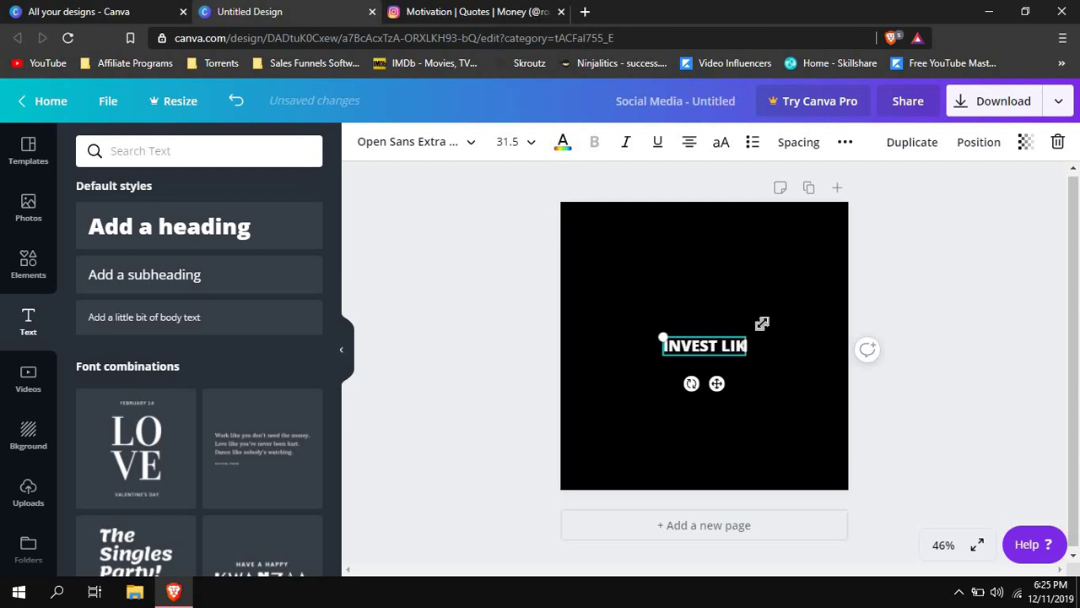
pyautogui.write('E A MILLIONAIRE')
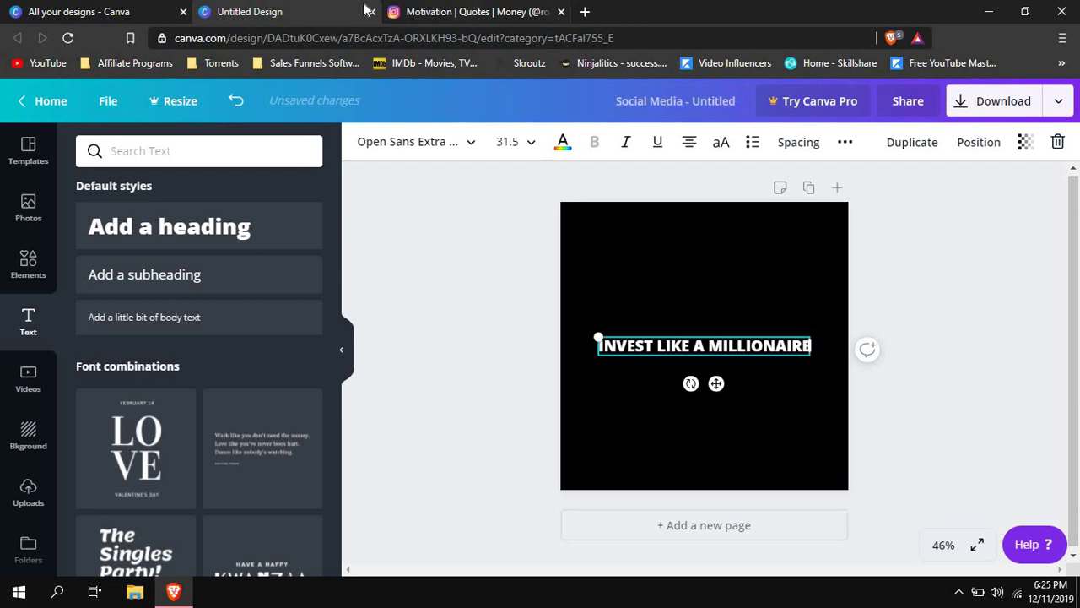
# - Check the heading placement in the Instagram reference and move the heading near the page's upper edge, centred
pyautogui.click(471, 10)
pyautogui.click(334, 10)
pyautogui.moveTo(723, 342); pyautogui.dragTo(714, 266)
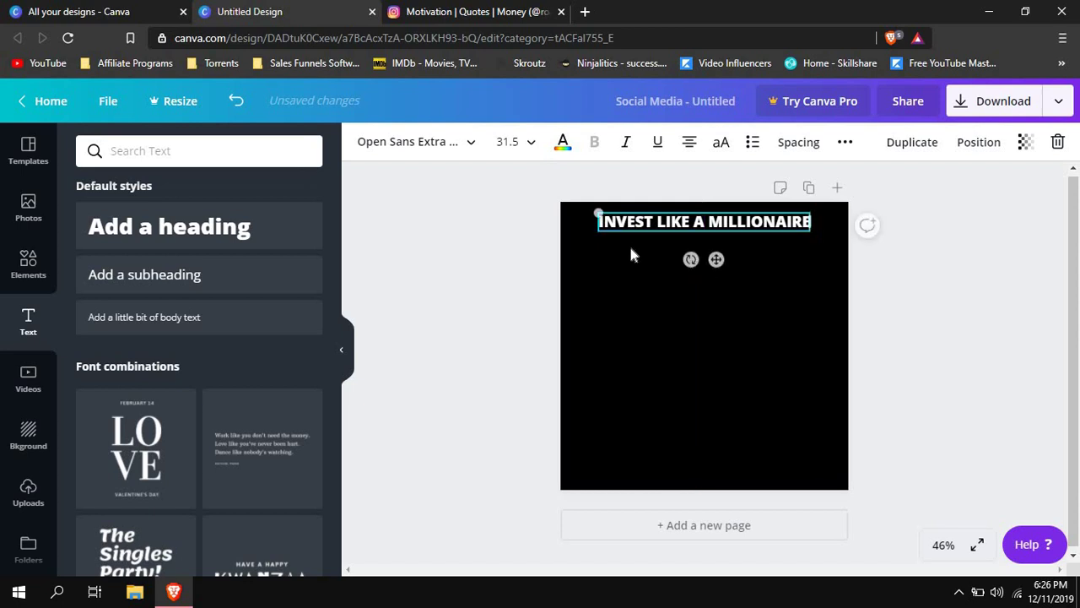
# - Try the heading at font size 36 and set it to 42
pyautogui.click(531, 145)
pyautogui.scroll(-3, 531, 352)
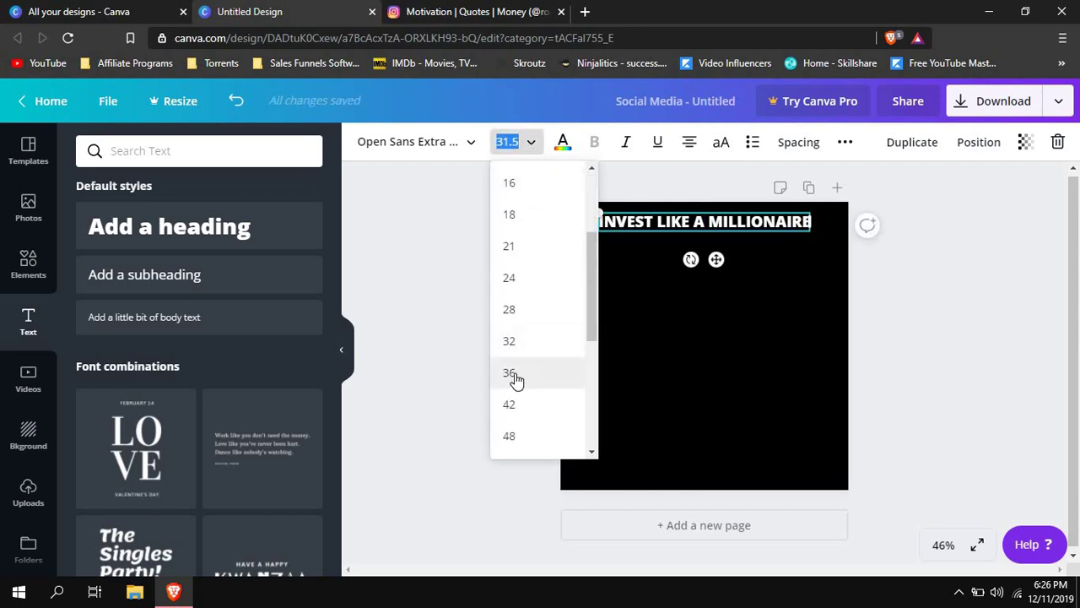
pyautogui.click(511, 373)
pyautogui.click(523, 151)
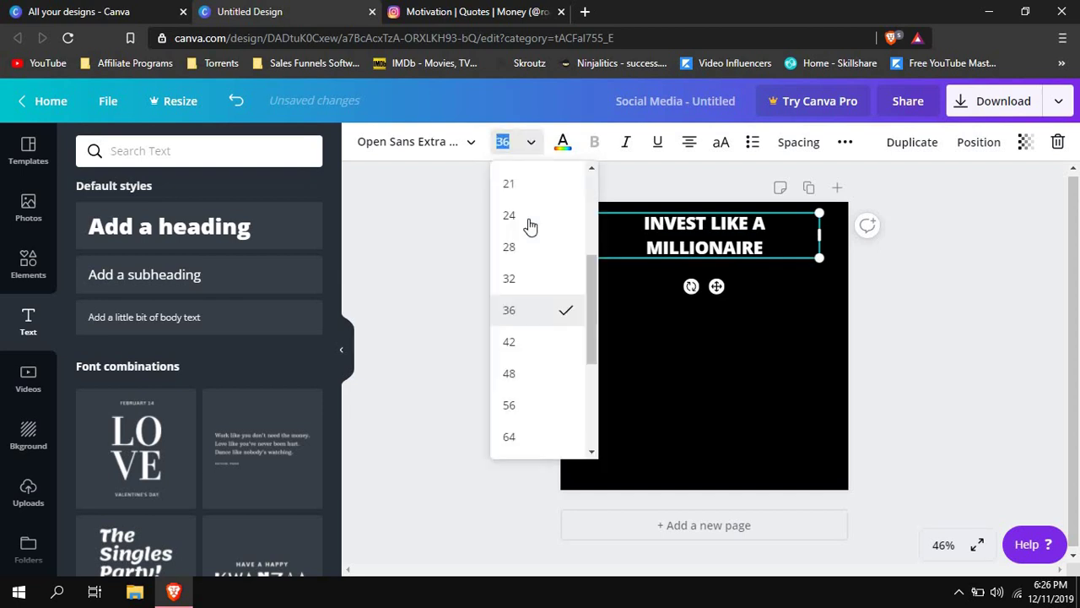
pyautogui.click(530, 339)
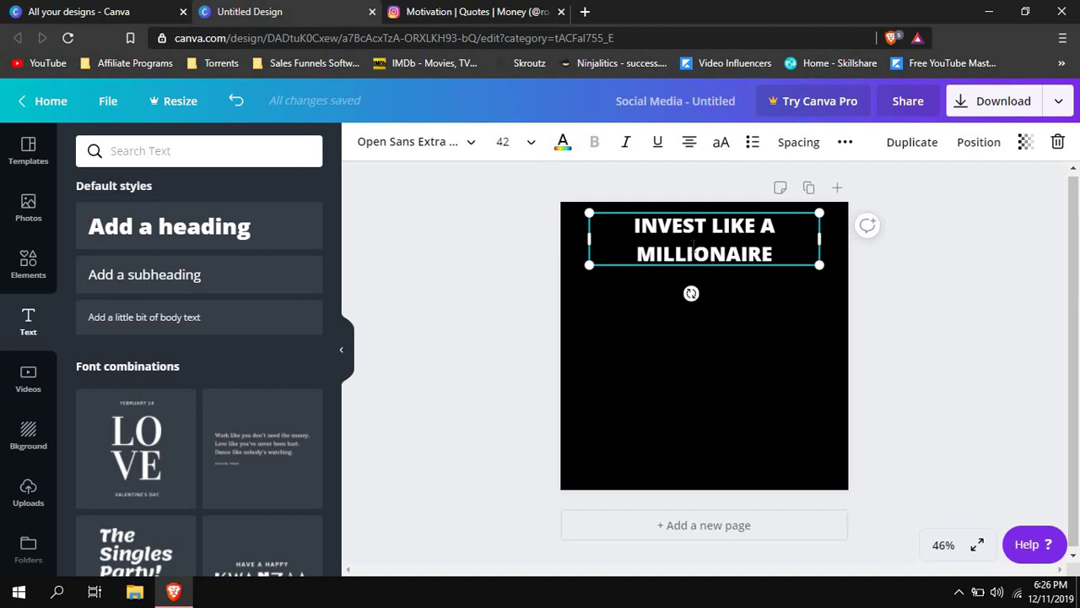
# - Compare the heading with the Instagram reference and tighten its line height to just under 1.11
pyautogui.click(471, 11)
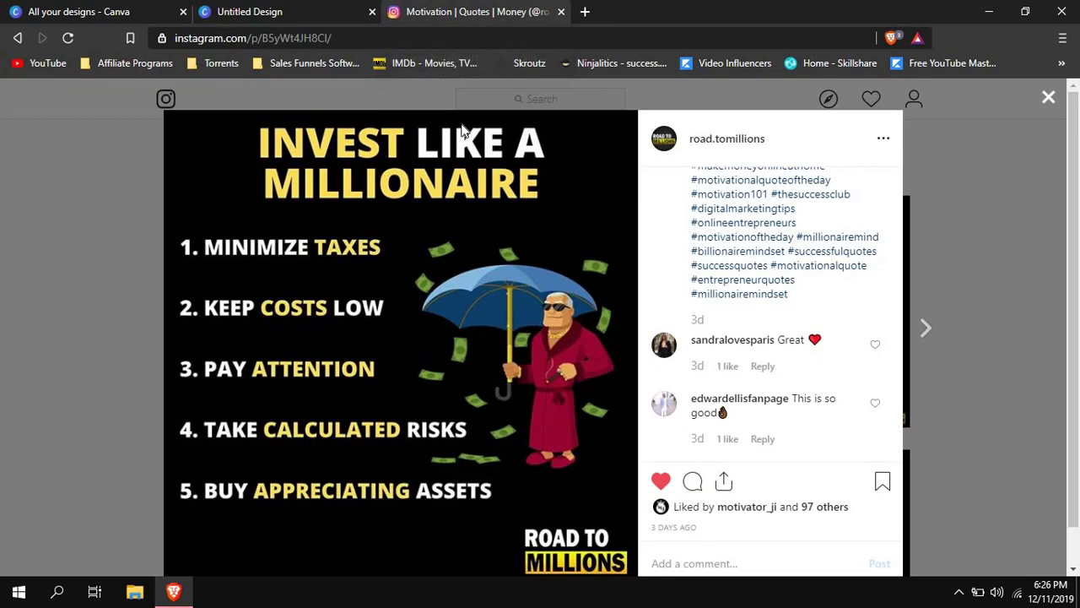
pyautogui.click(319, 9)
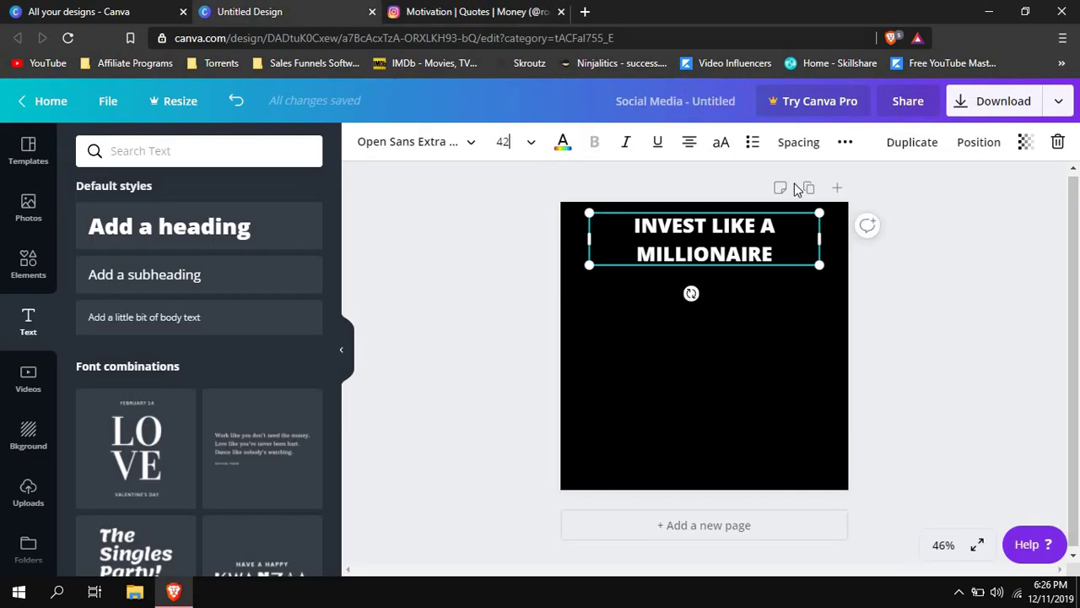
pyautogui.click(799, 149)
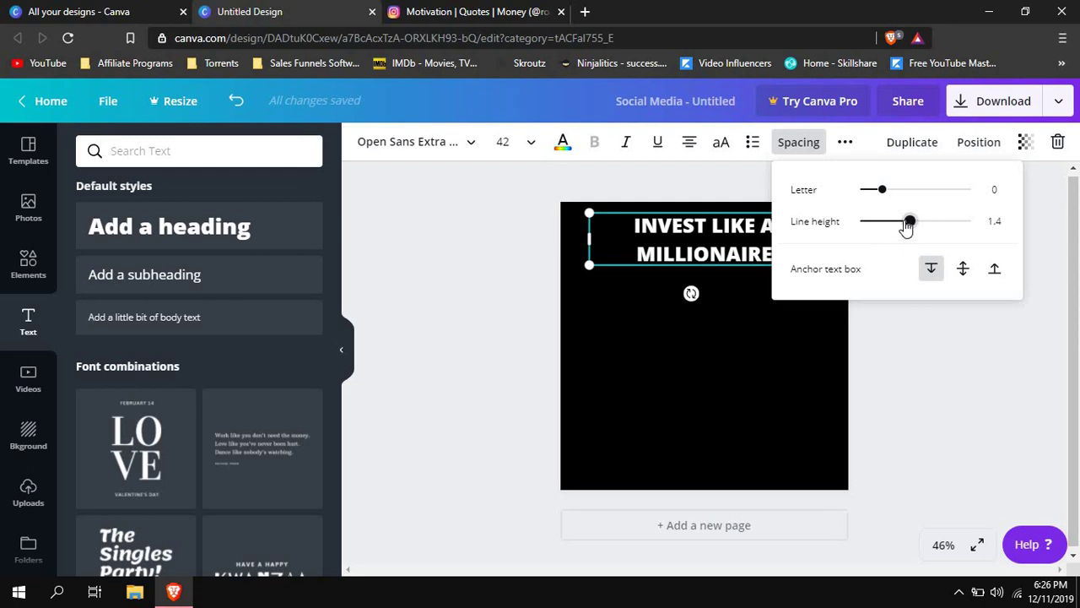
pyautogui.moveTo(908, 221); pyautogui.dragTo(894, 221)
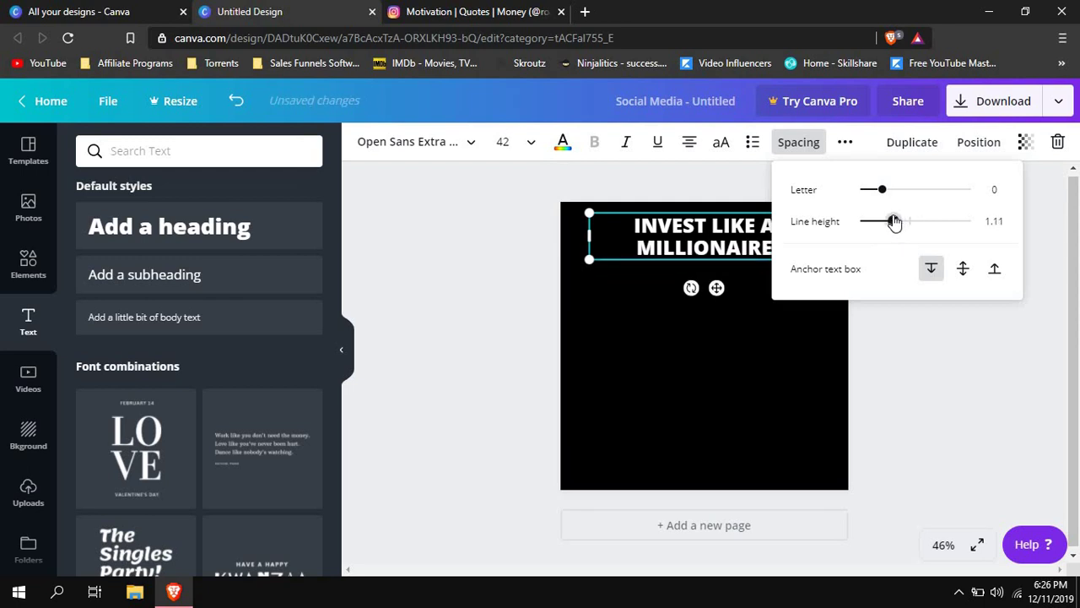
pyautogui.moveTo(894, 221); pyautogui.dragTo(889, 221)
pyautogui.press('Escape')
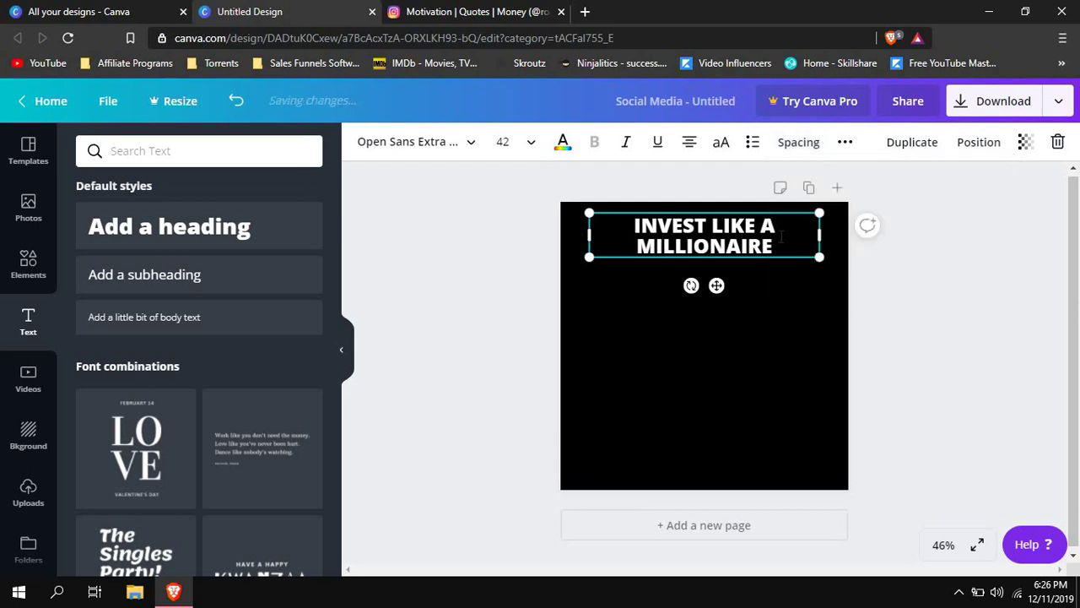
# - Widen the heading's text box on both sides to nearly the page width and centre it near the page's upper edge
pyautogui.moveTo(818, 233); pyautogui.dragTo(848, 231)
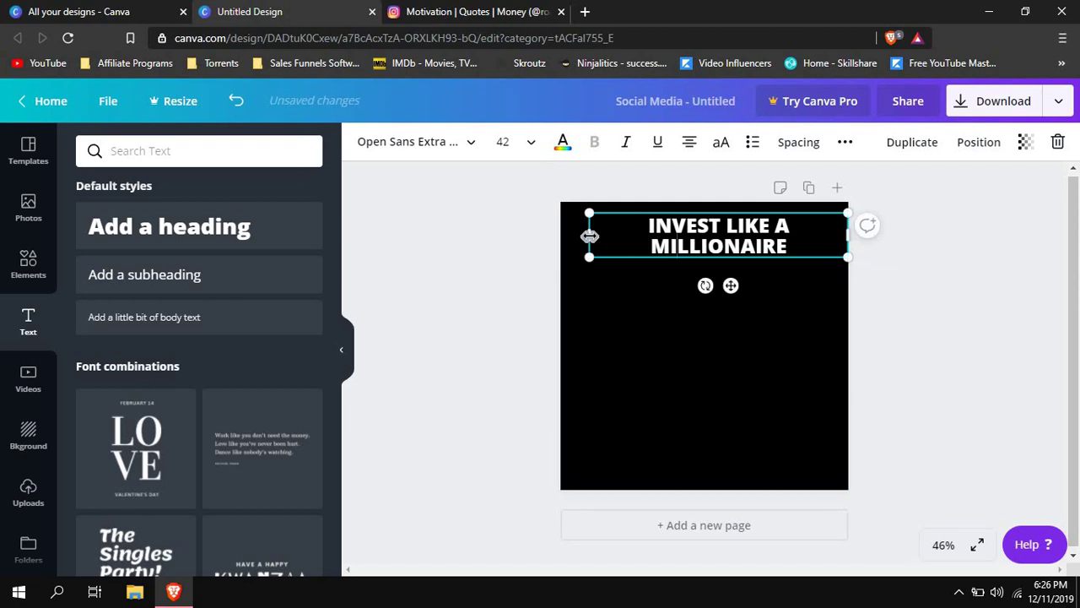
pyautogui.moveTo(588, 234)
pyautogui.mouseDown()
pyautogui.moveTo(561, 229)
pyautogui.moveTo(574, 229)
pyautogui.mouseUp()
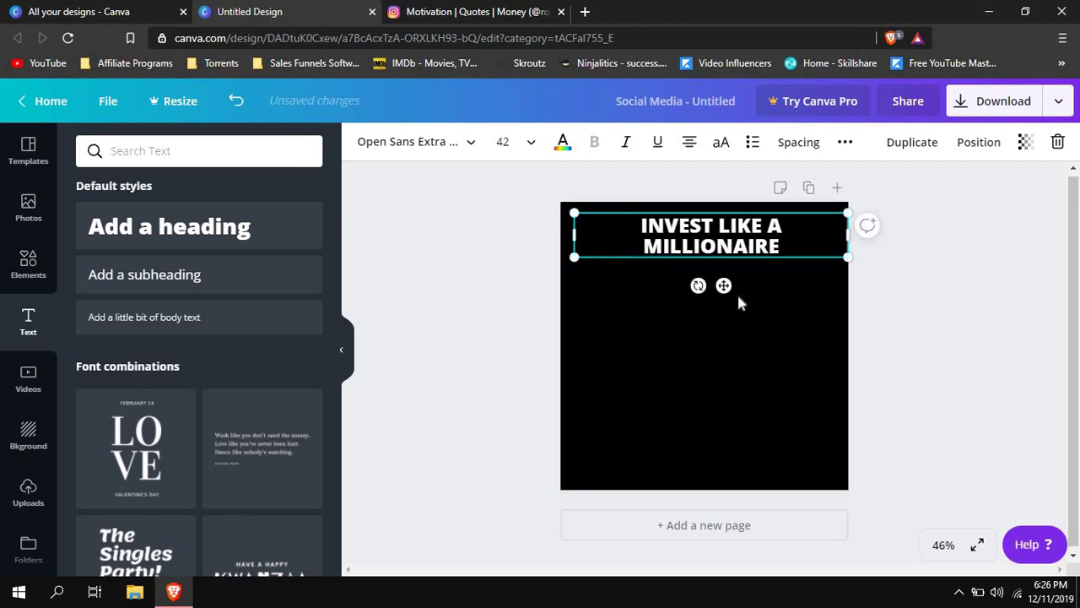
pyautogui.moveTo(724, 287); pyautogui.dragTo(716, 282)
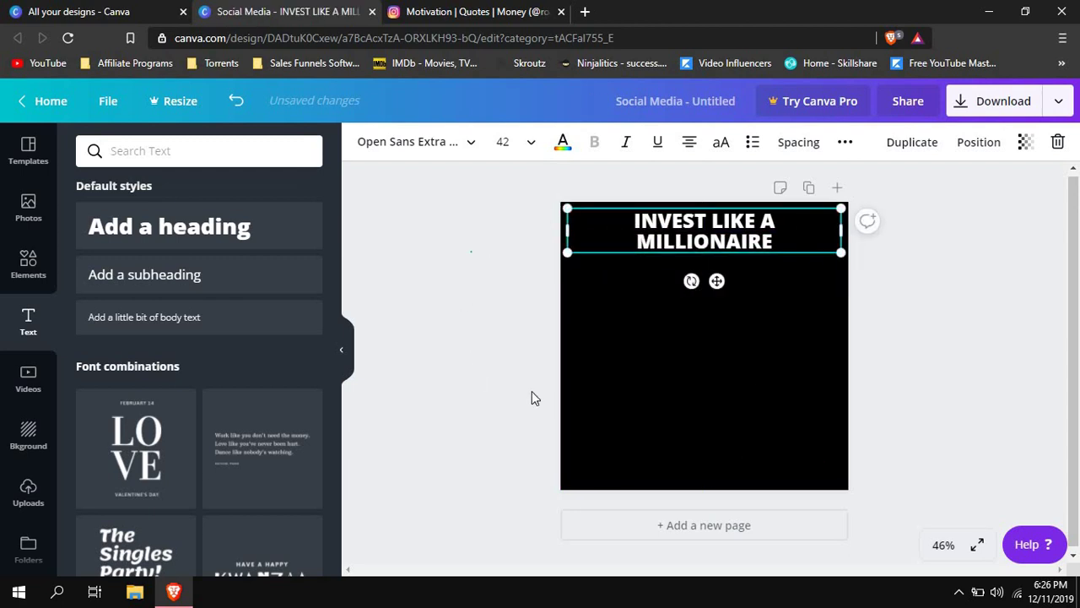
pyautogui.click(900, 460)
# - Set the heading's font size to 56 and move it up against the page's upper edge
pyautogui.click(711, 255)
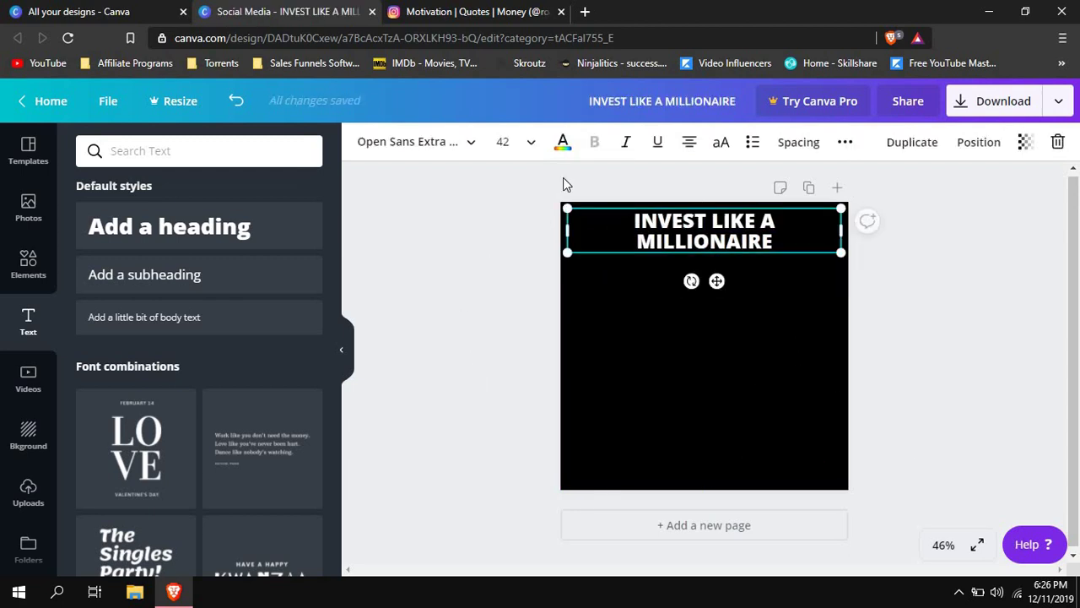
pyautogui.click(527, 141)
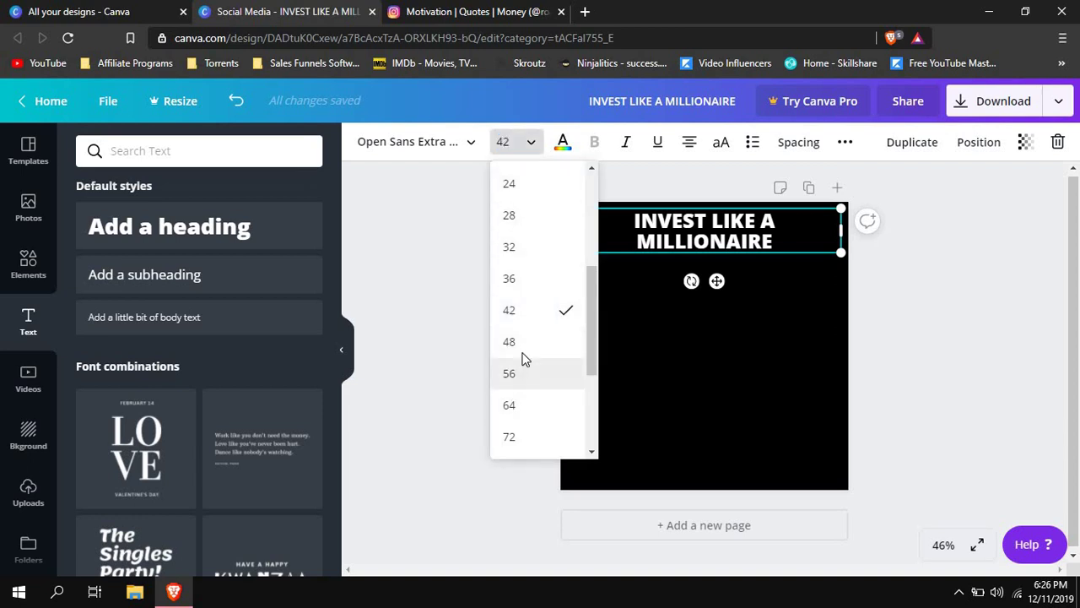
pyautogui.click(527, 369)
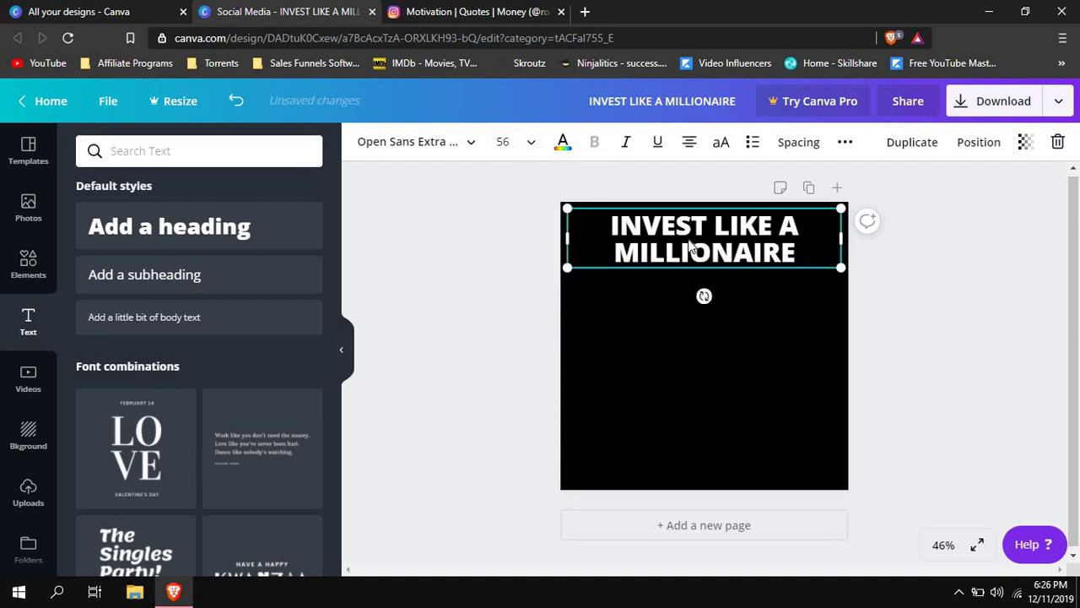
pyautogui.moveTo(682, 235)
pyautogui.mouseDown()
pyautogui.moveTo(688, 244)
pyautogui.moveTo(687, 232)
pyautogui.mouseUp()
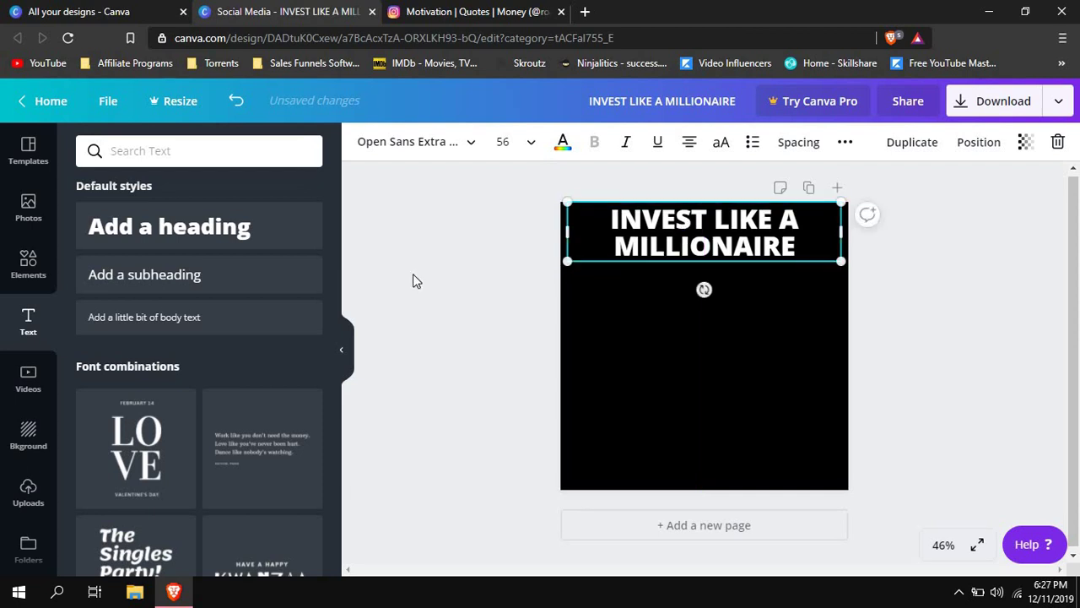
pyautogui.click(412, 273)
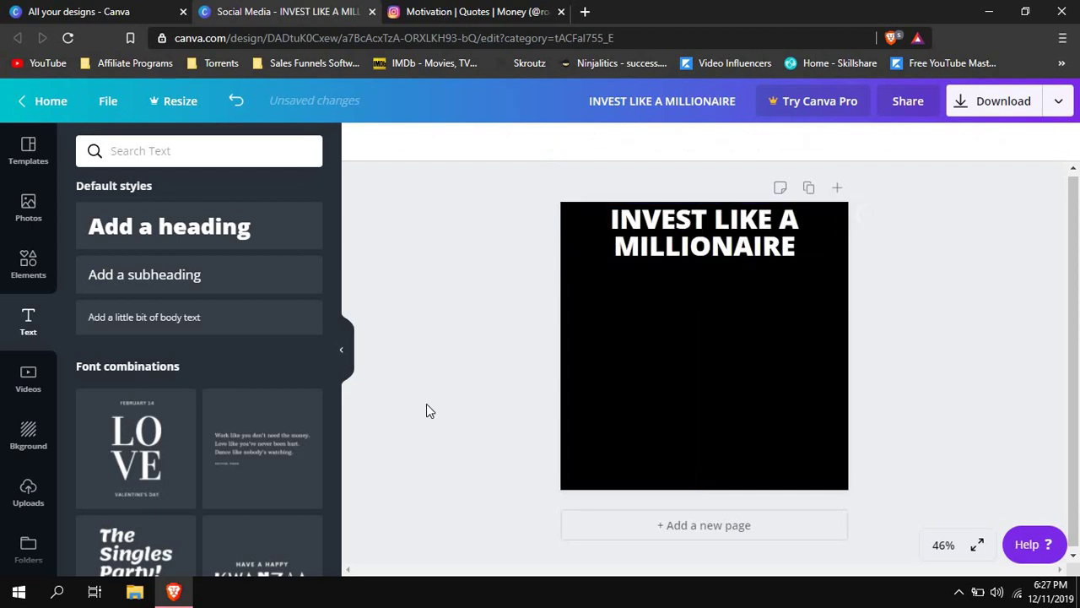
# - Check the heading colours in the Instagram reference and color the word "INVEST" yellow with the custom color #ffed00
pyautogui.click(479, 14)
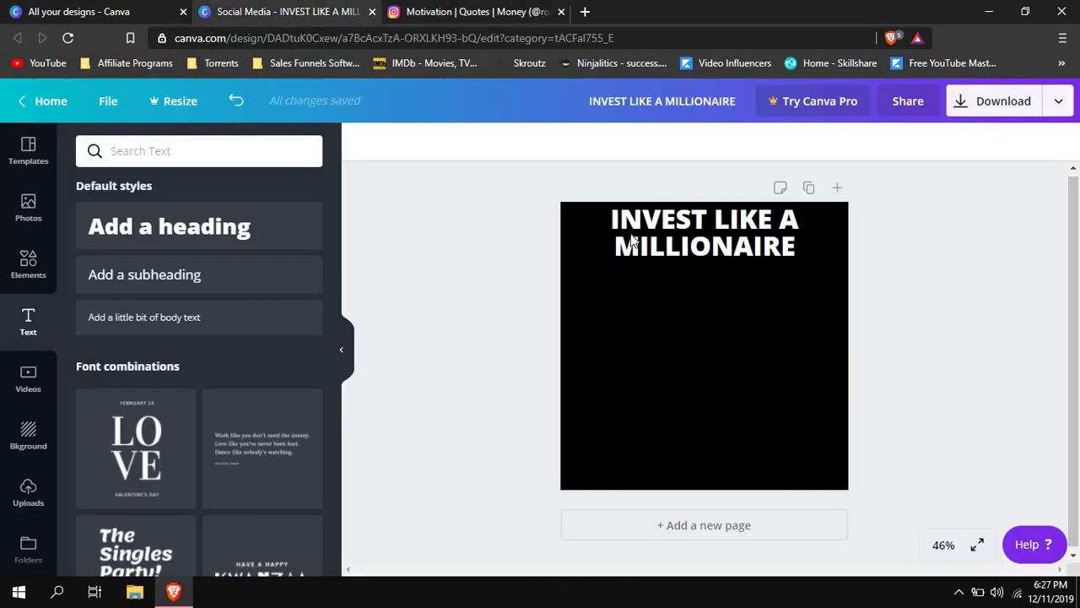
pyautogui.click(292, 12)
pyautogui.click(709, 226)
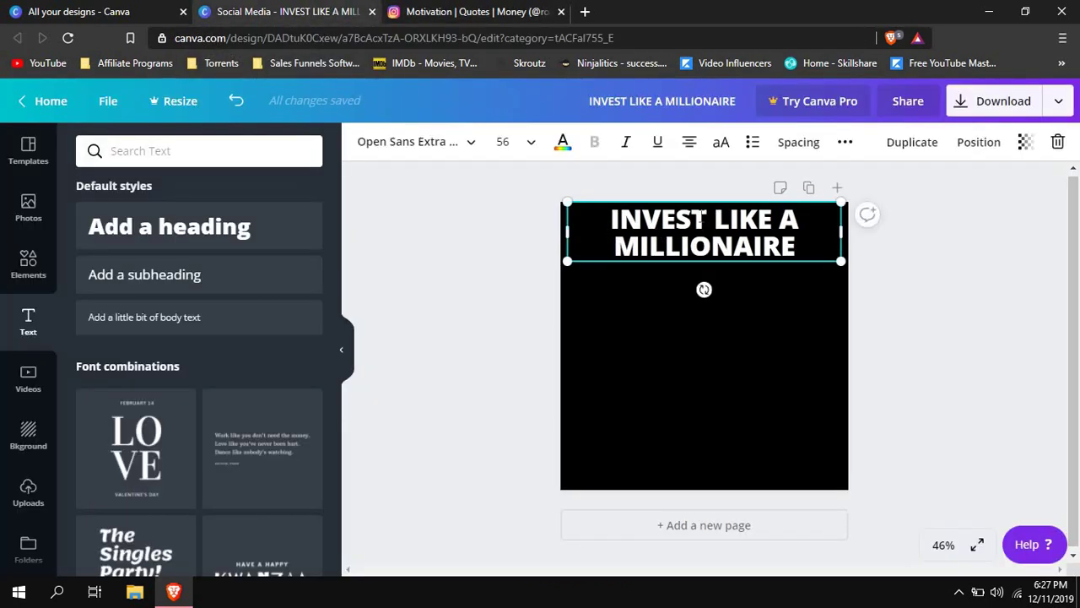
pyautogui.moveTo(708, 219); pyautogui.dragTo(607, 219)
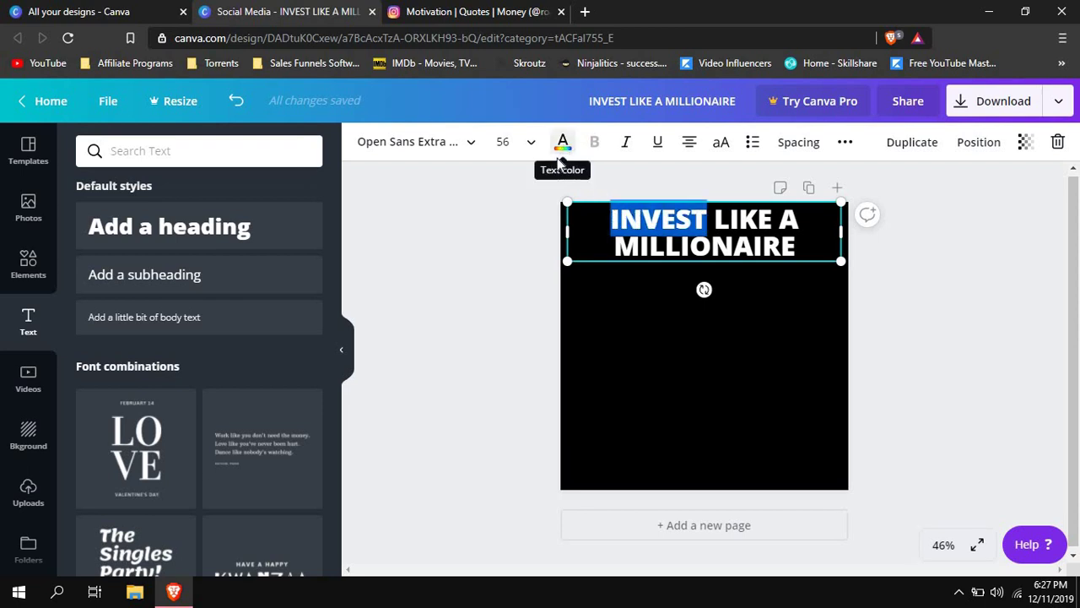
pyautogui.click(562, 141)
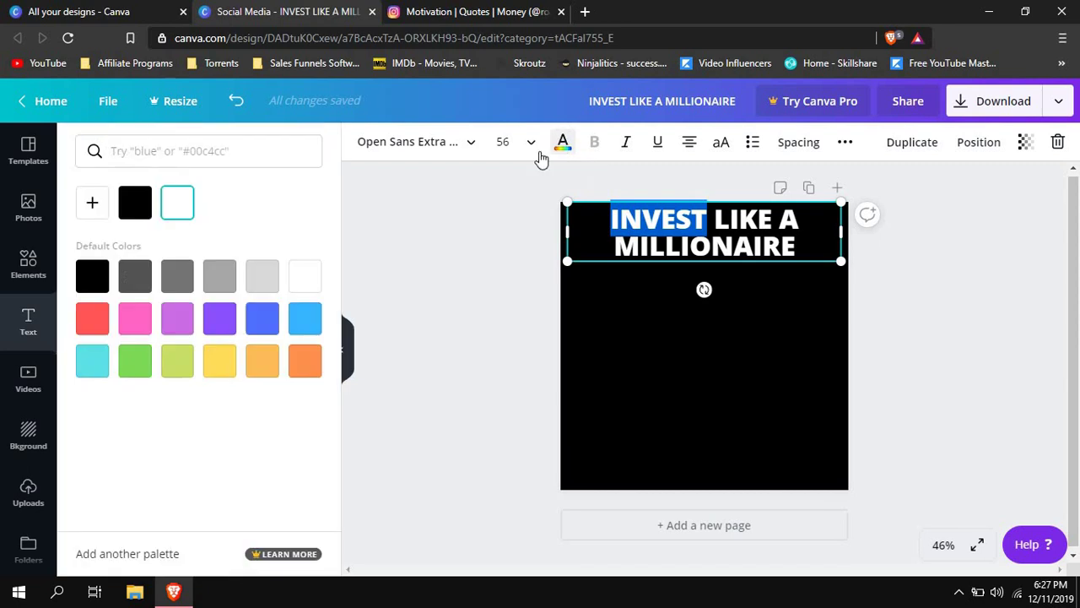
pyautogui.click(92, 203)
pyautogui.moveTo(95, 337); pyautogui.dragTo(135, 333)
pyautogui.moveTo(378, 208); pyautogui.dragTo(319, 247)
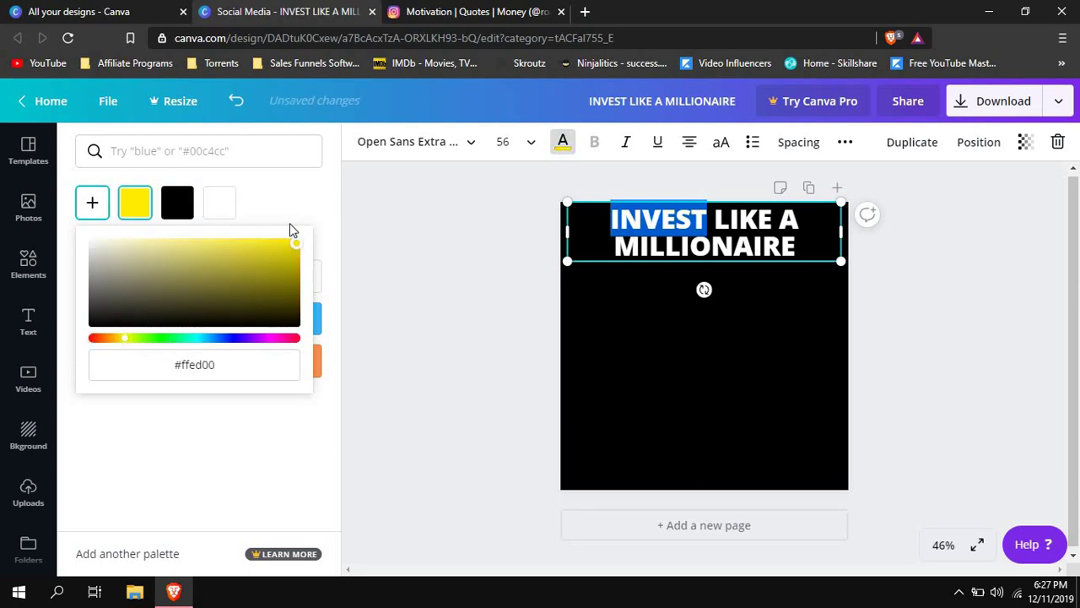
pyautogui.click(251, 205)
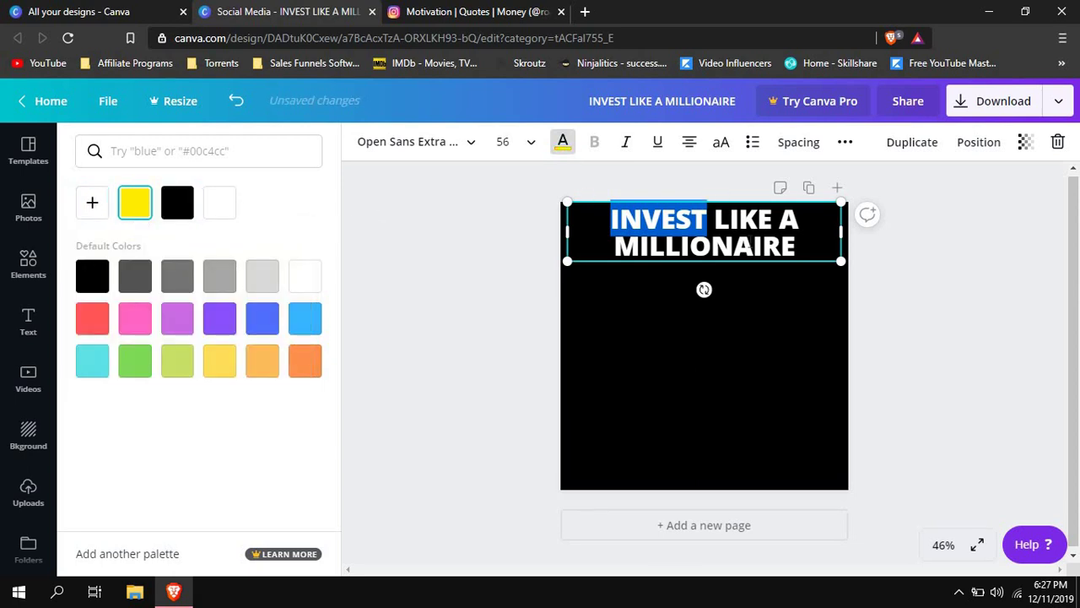
# - Color the word "MILLIONAIRE" with the same yellow and compare the heading with the Instagram reference
pyautogui.press('Down')
pyautogui.press('End')
pyautogui.hotkey('shift', 'Home')
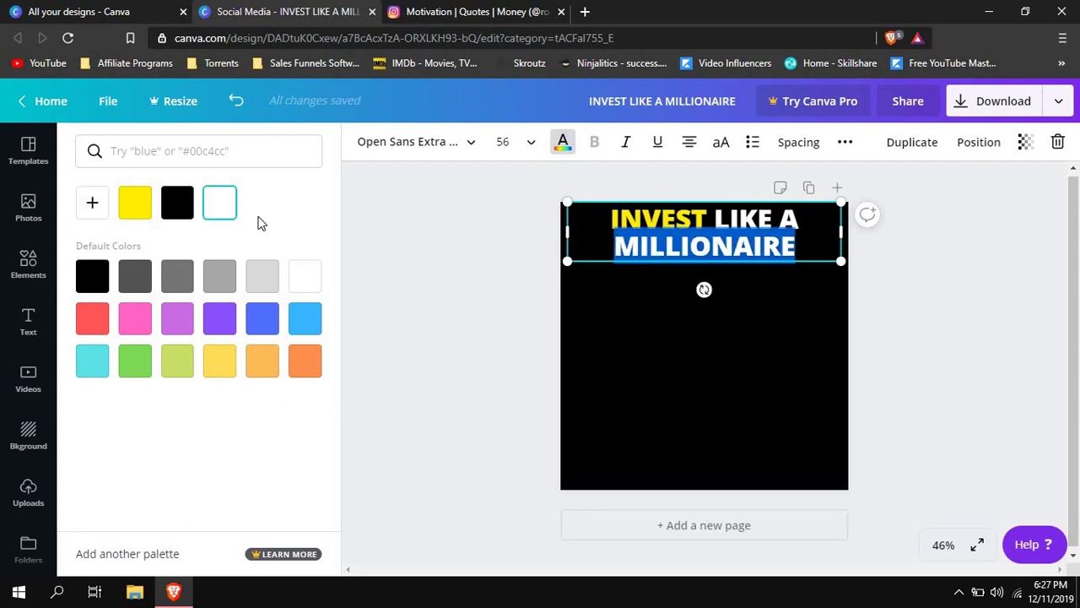
pyautogui.click(135, 203)
pyautogui.click(460, 328)
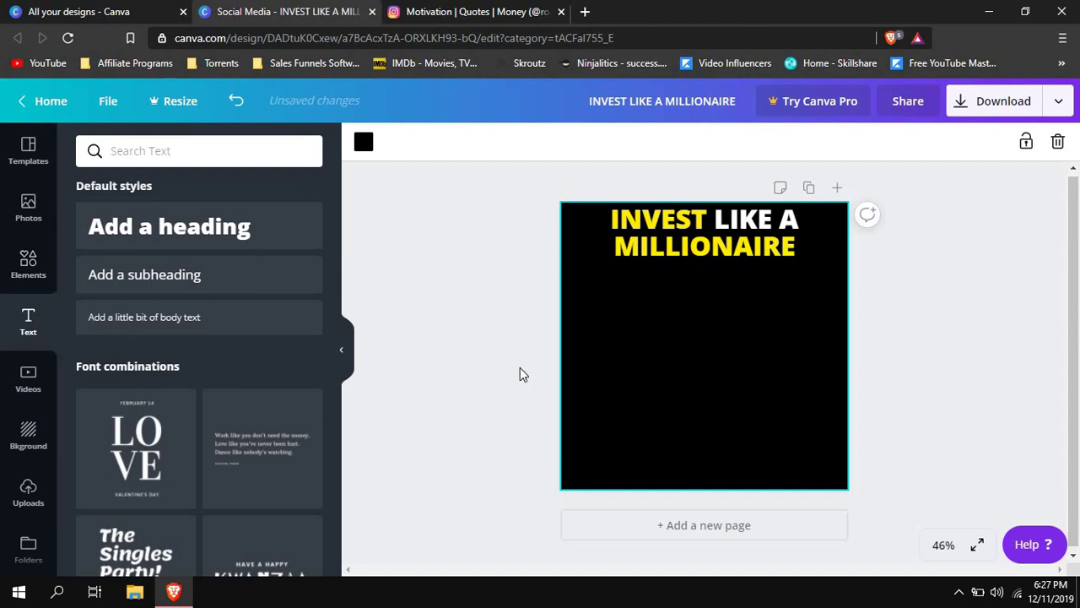
pyautogui.click(714, 220)
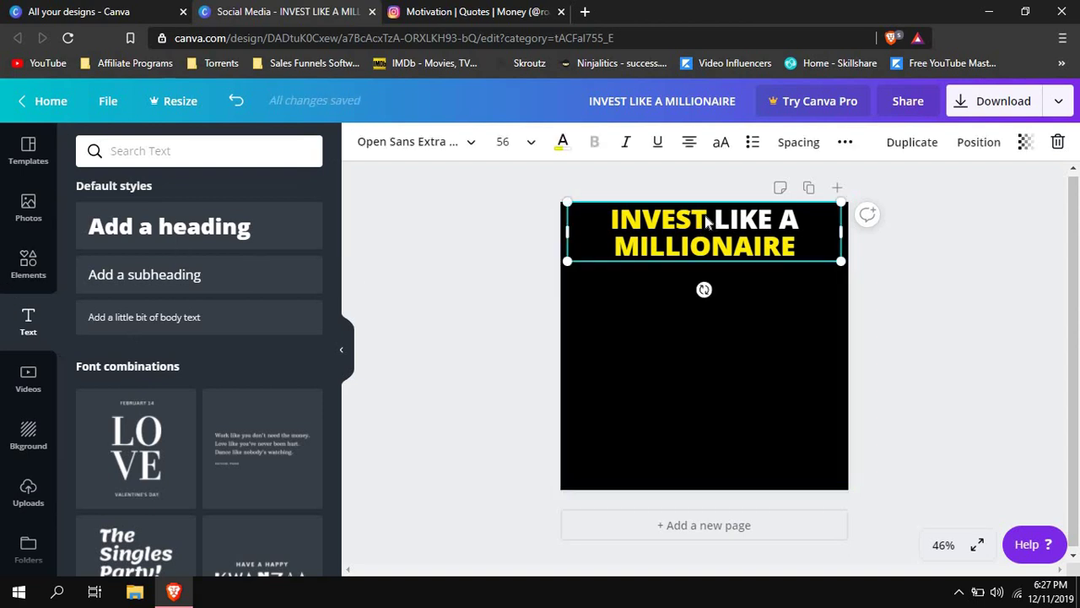
pyautogui.click(466, 12)
pyautogui.click(287, 12)
pyautogui.click(591, 350)
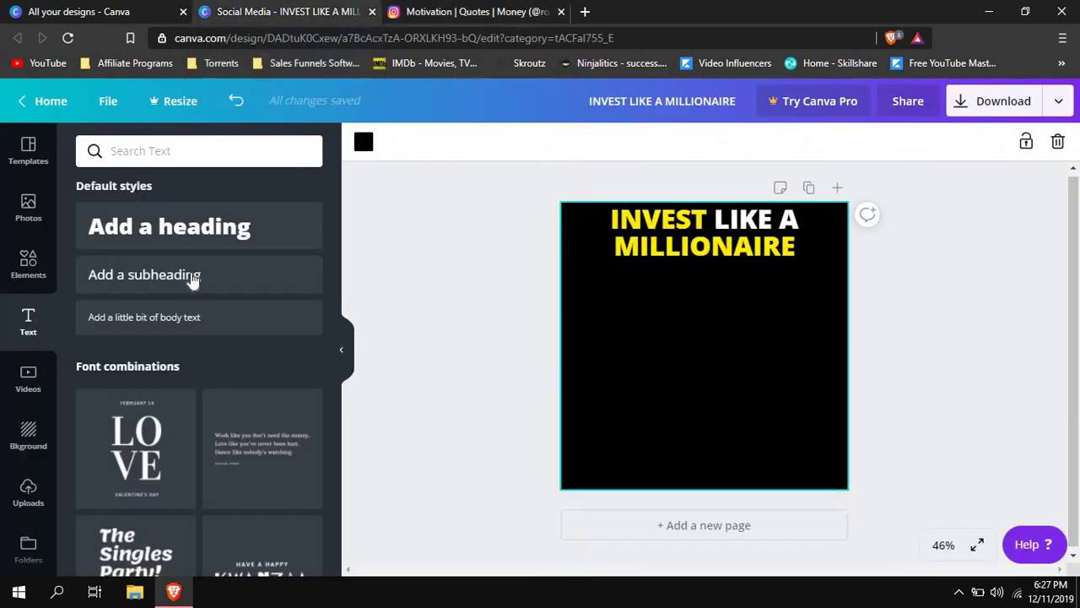
# - Add a new heading text box beneath the title and check the list wording in the Instagram reference
pyautogui.click(188, 238)
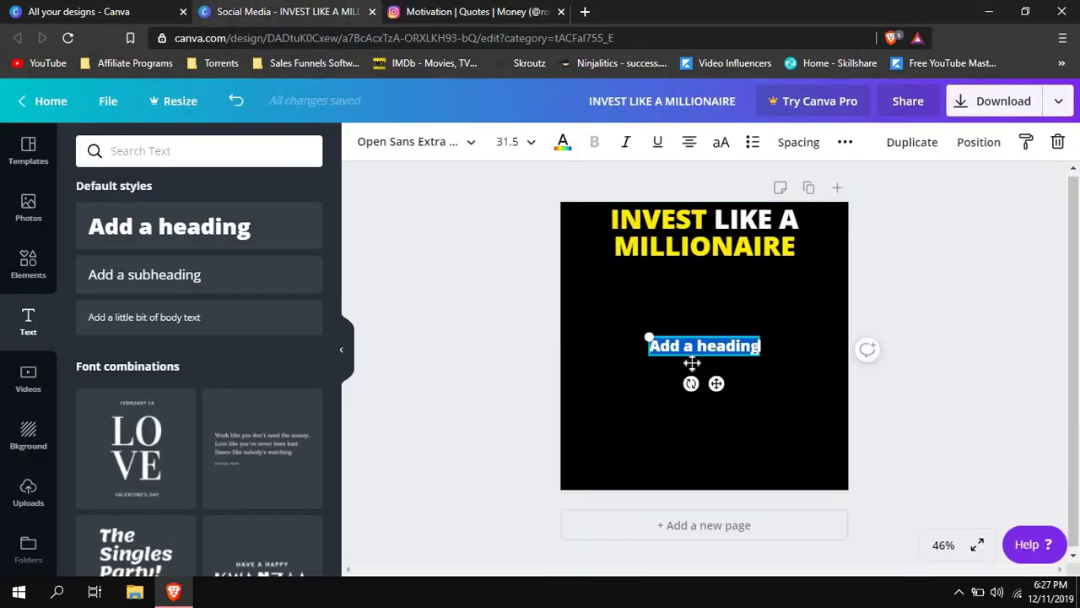
pyautogui.moveTo(704, 362); pyautogui.dragTo(663, 322)
pyautogui.hotkey('ctrl', 'Tab')
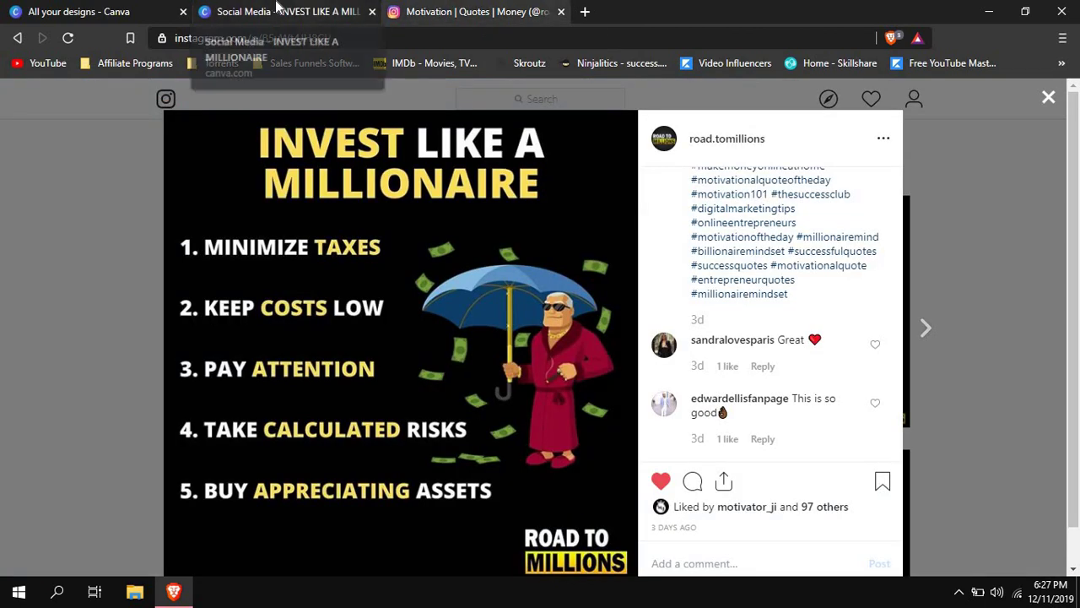
pyautogui.click(258, 9)
# - Enter "1. MINIMIZE TAXES." in the new text box, checking the reference spelling, and widen the box so the text fits on one line
pyautogui.write('1')
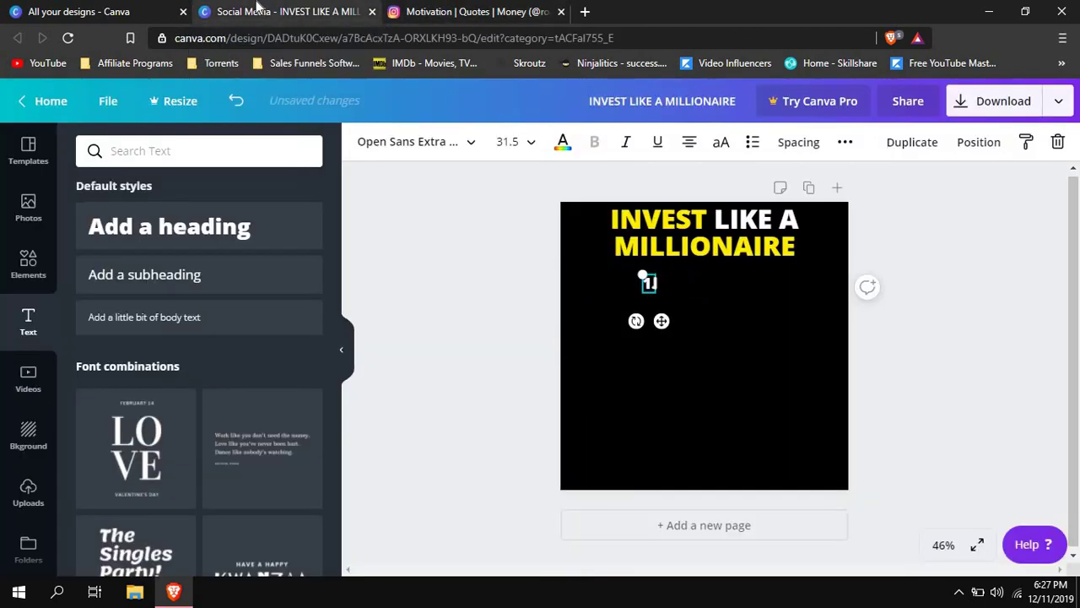
pyautogui.write('. MINI')
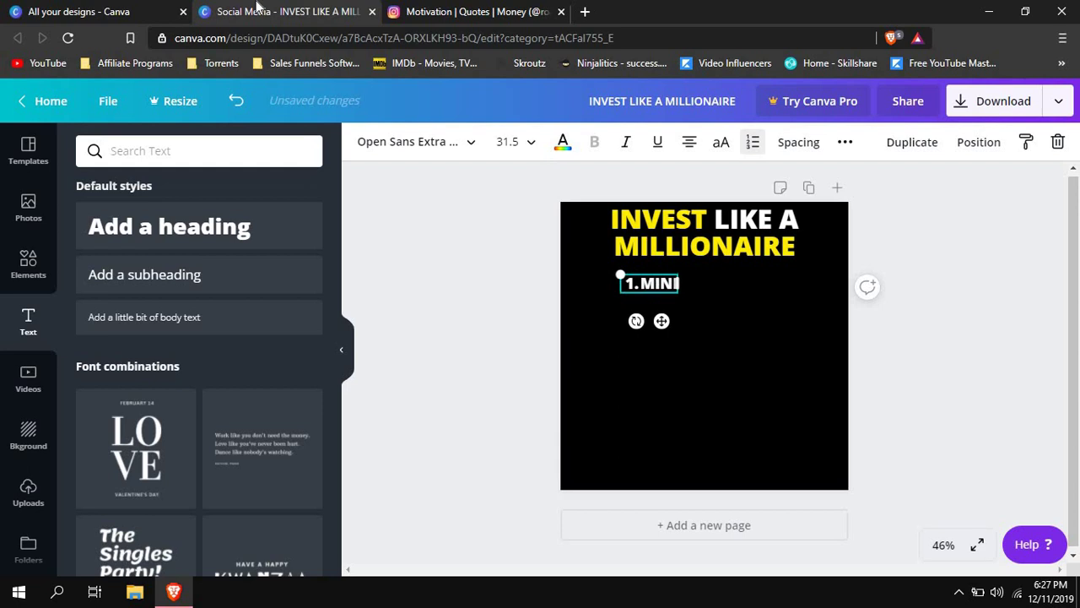
pyautogui.write('MISE')
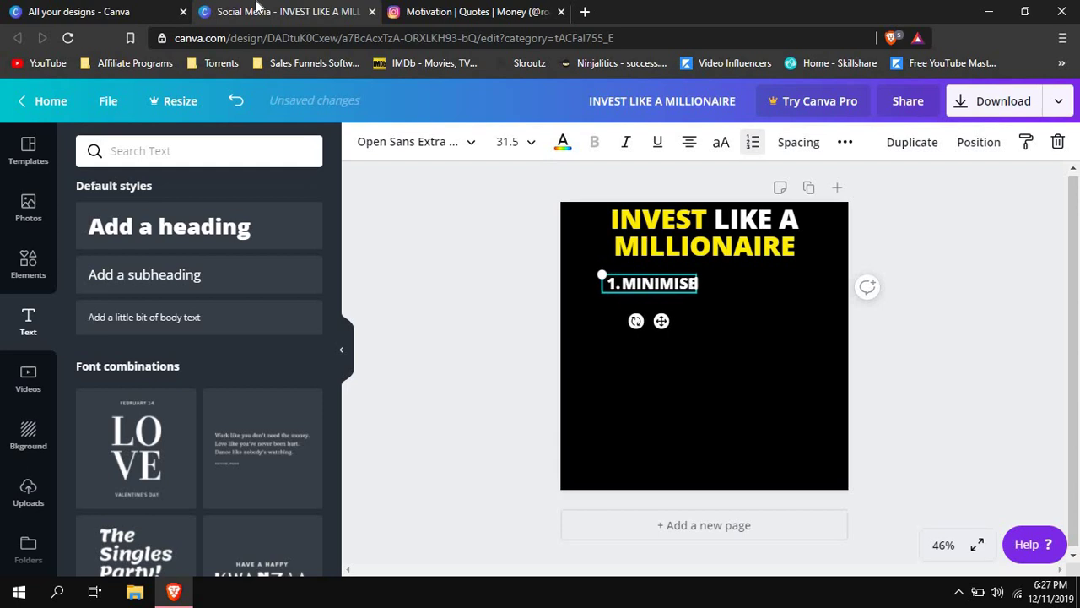
pyautogui.hotkey('ctrl', 'Tab')
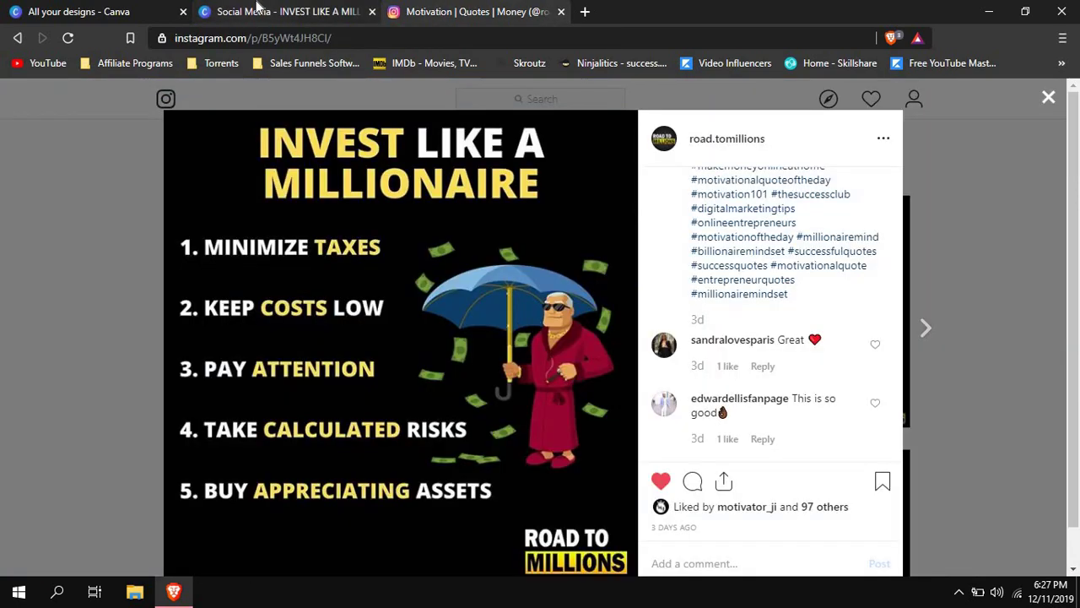
pyautogui.hotkey('ctrl', 'shift', 'Tab')
pyautogui.press('BackSpace')
pyautogui.press('BackSpace')
pyautogui.write('ZE')
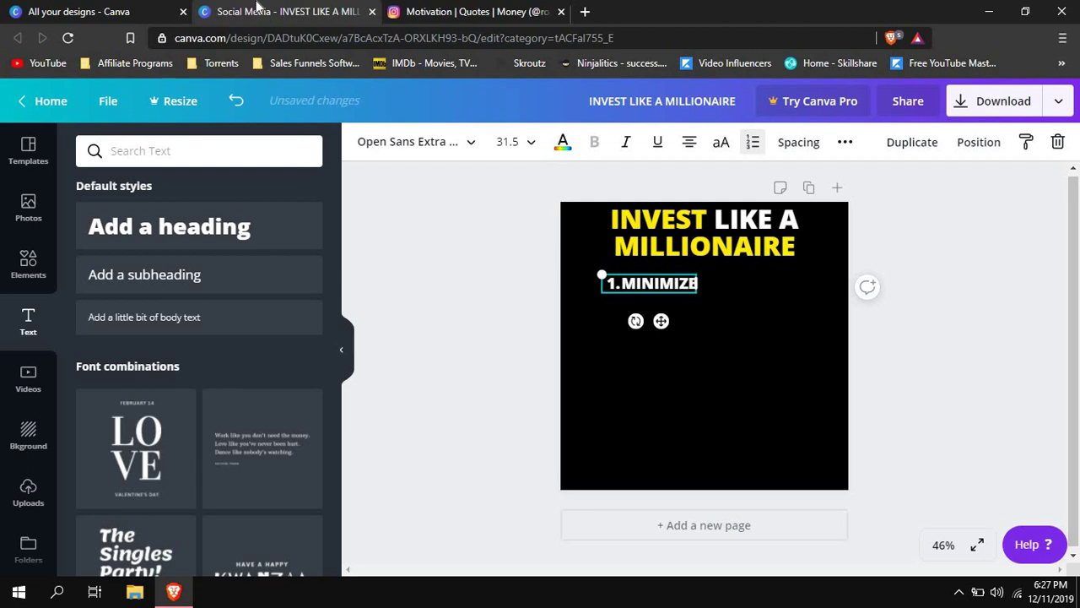
pyautogui.write(' TAXE')
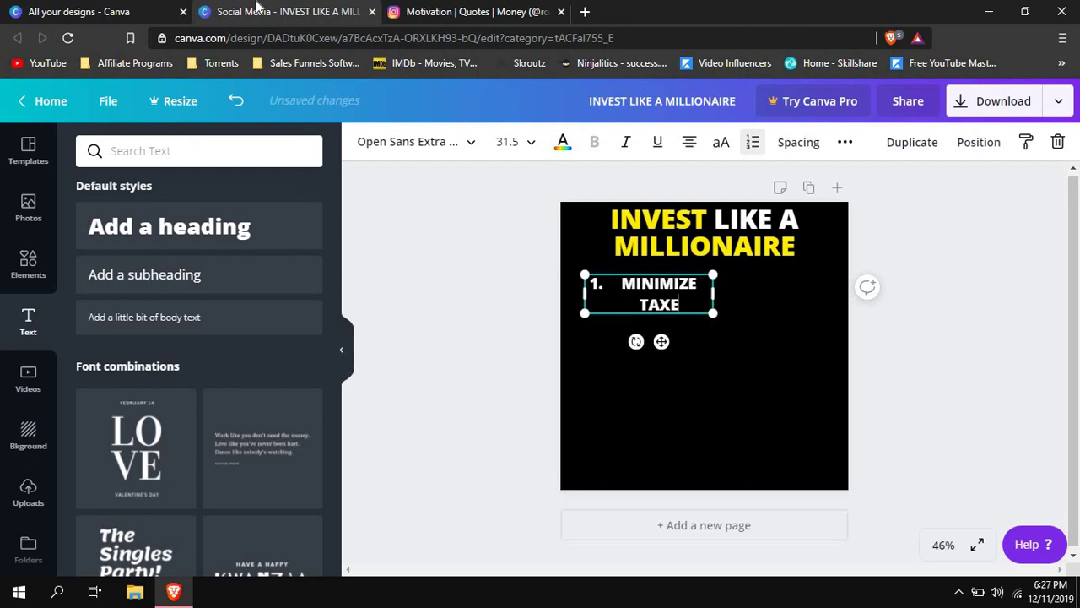
pyautogui.write('S.')
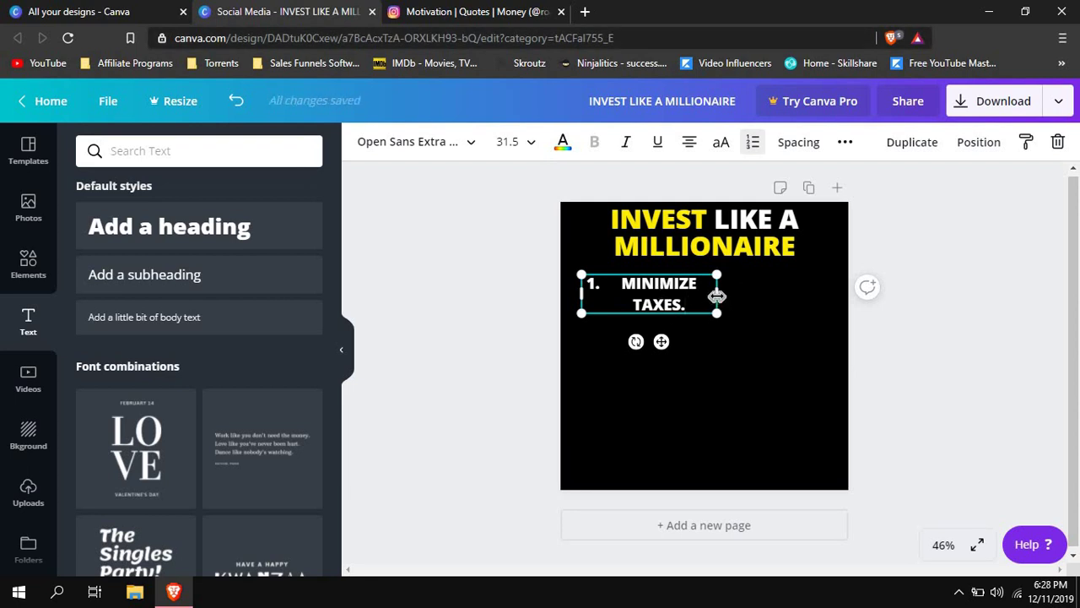
pyautogui.moveTo(718, 293); pyautogui.dragTo(819, 282)
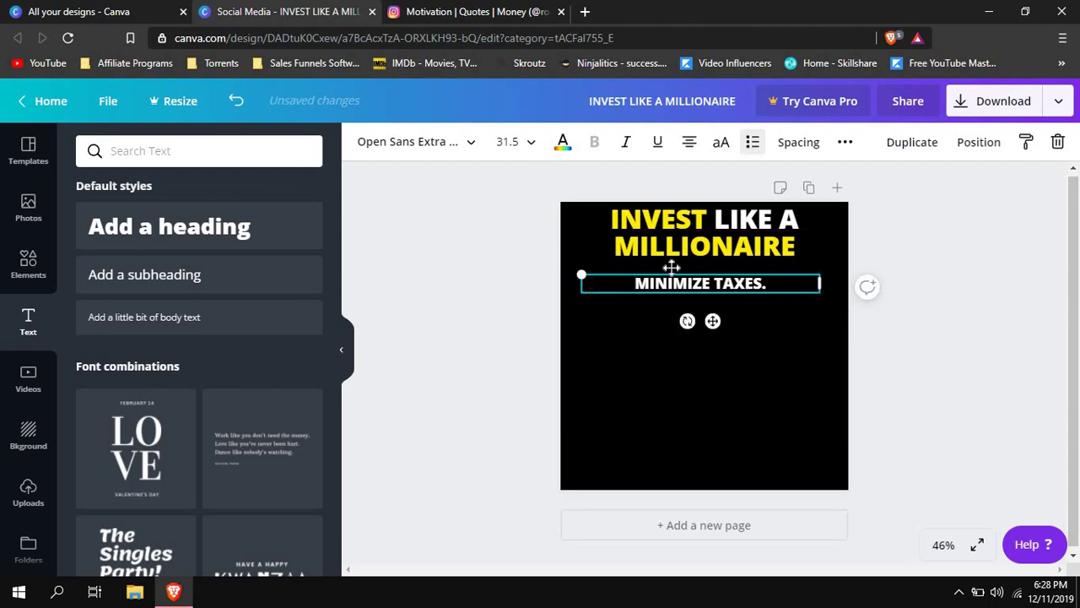
# - Try to replace the automatic numbering of "MINIMIZE TAXES." with a manually entered "1."
pyautogui.hotkey('ctrl', 'shift', '7')
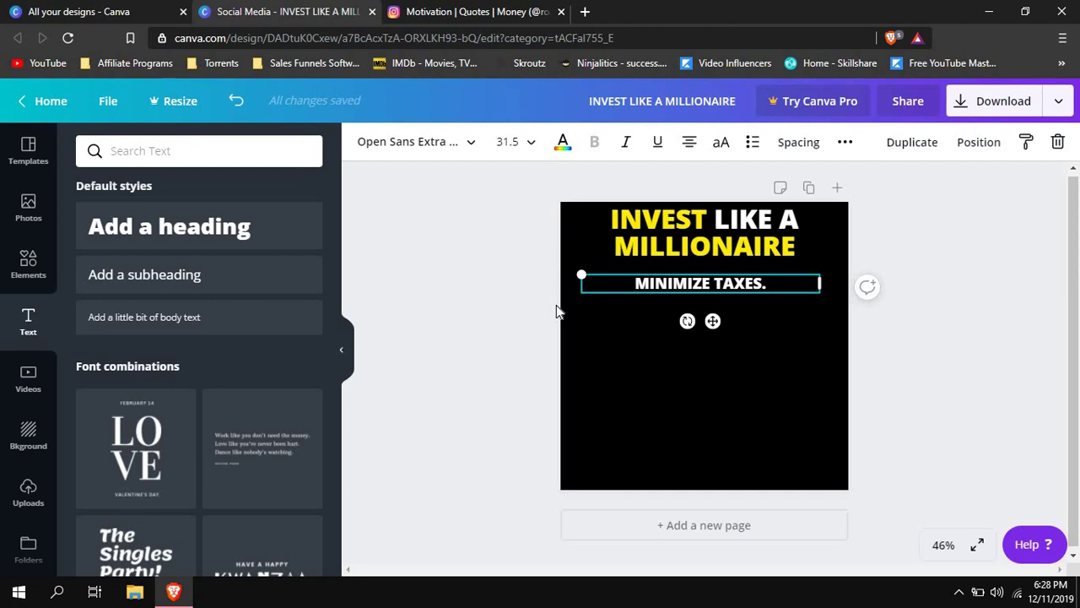
pyautogui.write('1')
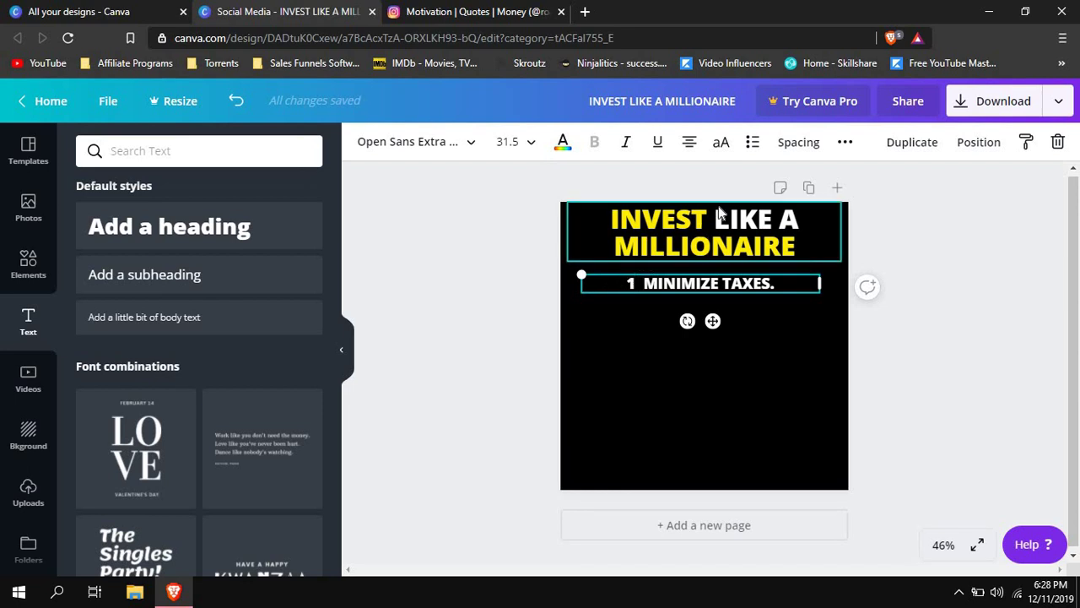
pyautogui.write(' .')
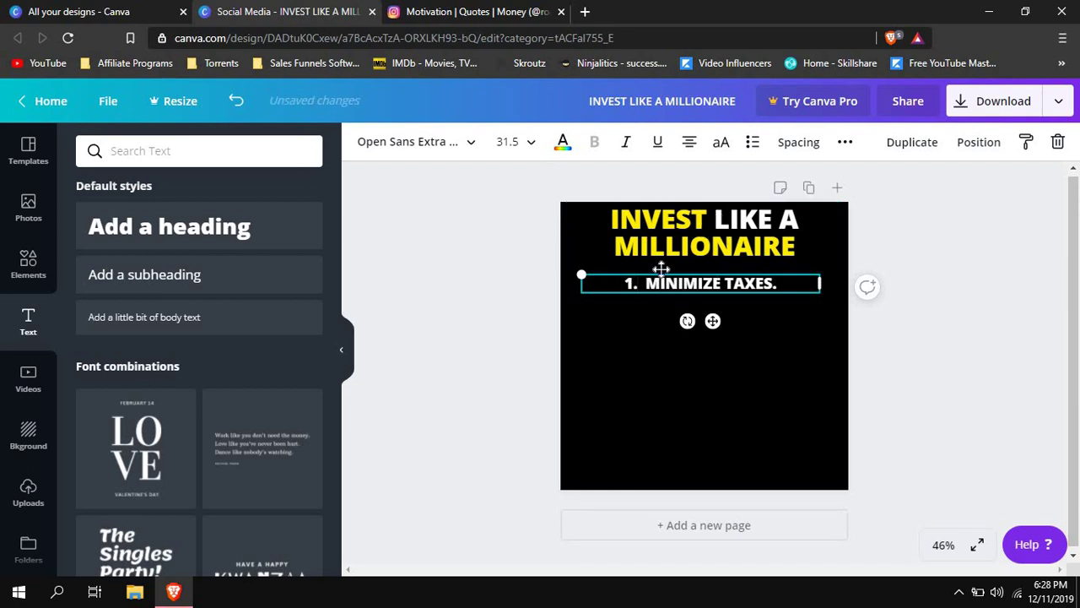
pyautogui.press('BackSpace')
pyautogui.press('BackSpace')
pyautogui.press('Delete')
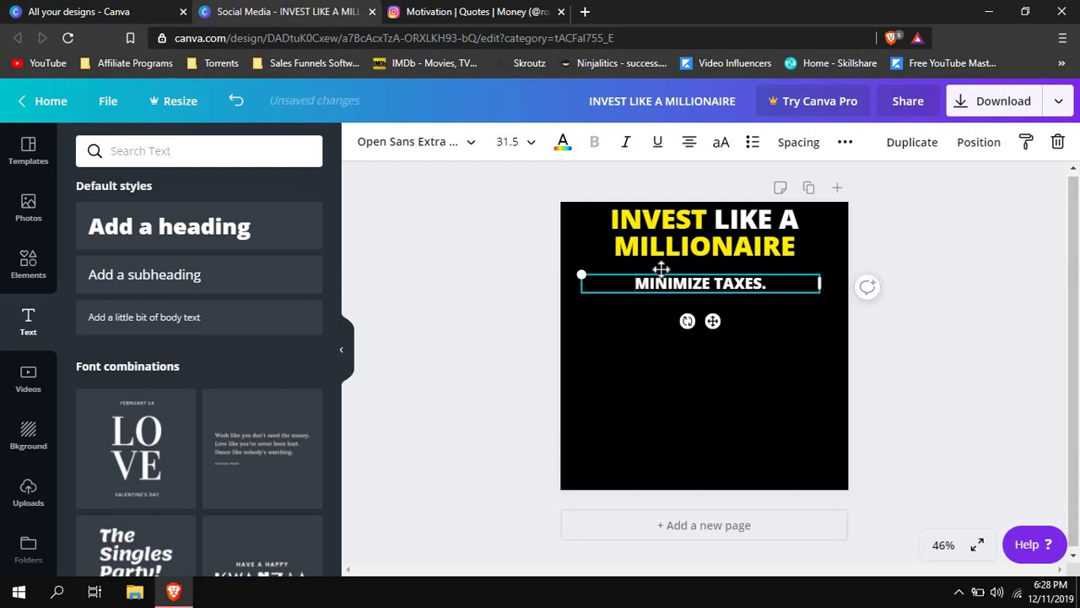
pyautogui.hotkey('ctrl', 'z')
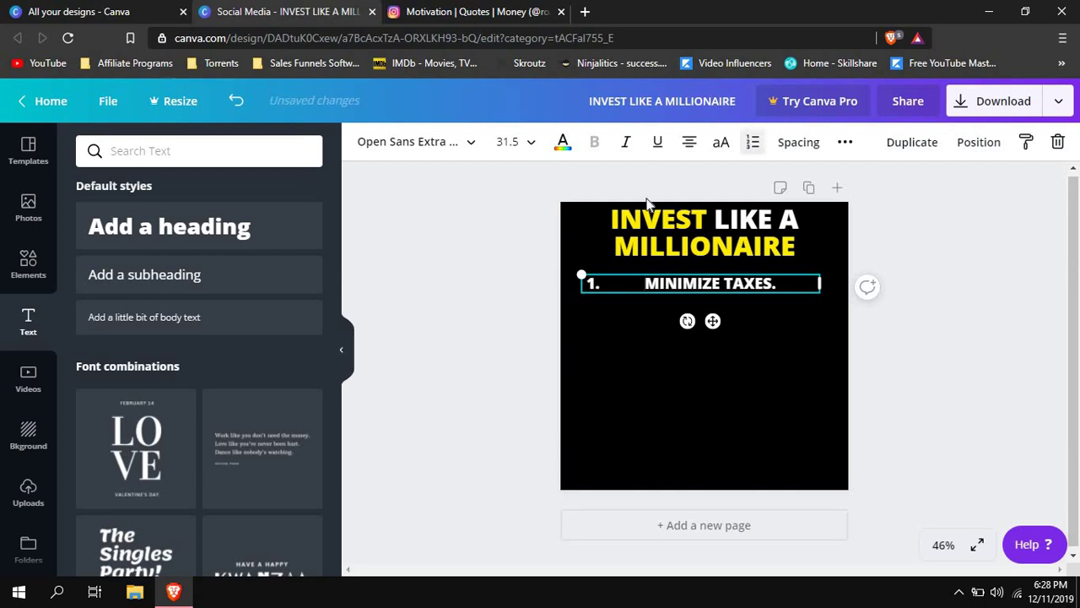
# - Left-align the list text and replace its automatic numbering with a manually entered "1." before "MINIMIZE TAXES."
pyautogui.click(689, 144)
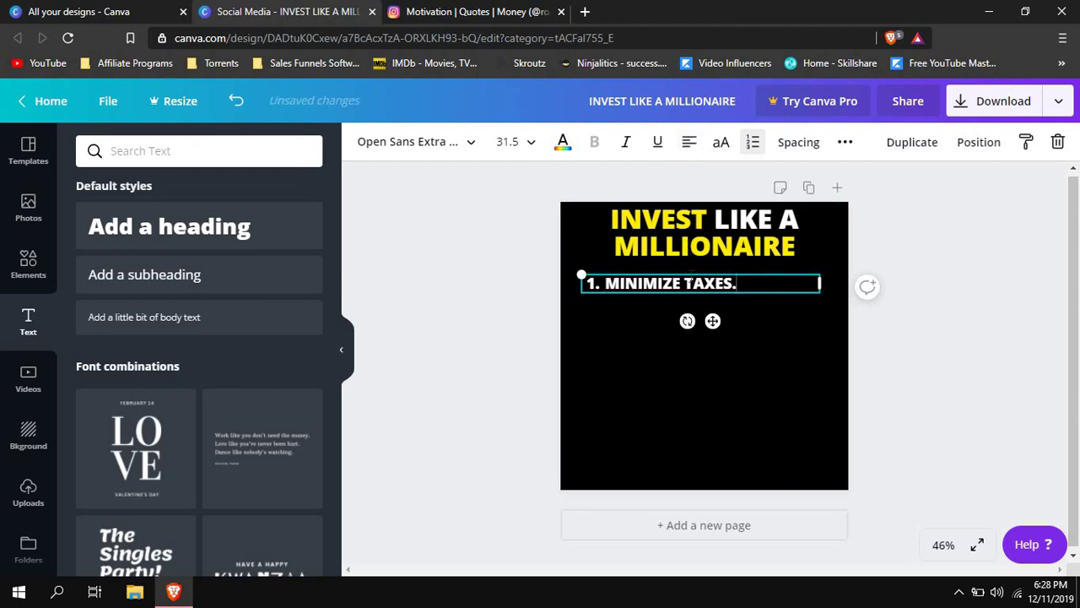
pyautogui.press('Return')
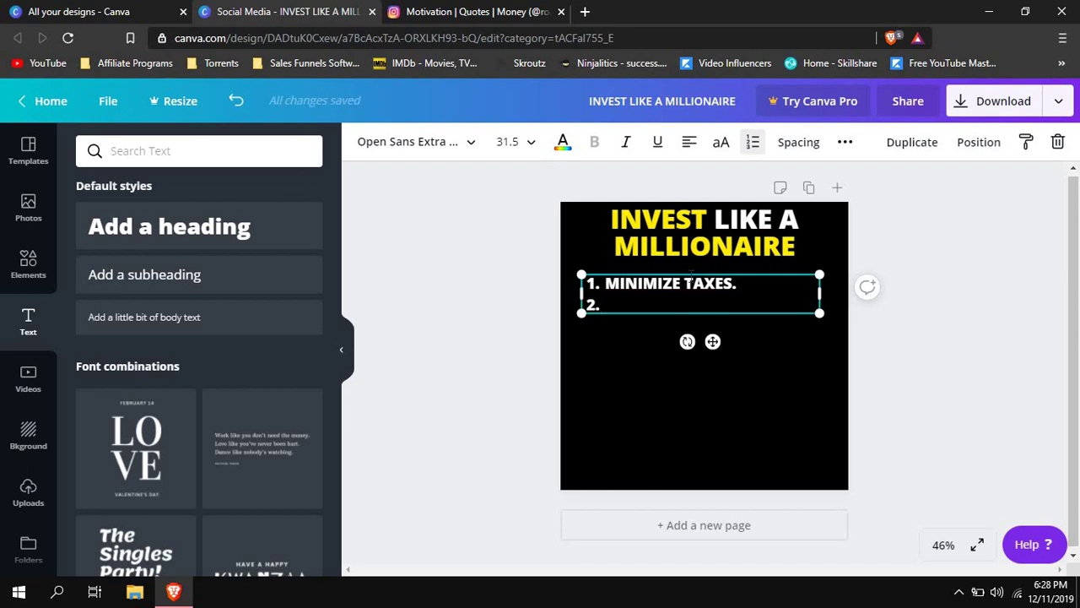
pyautogui.press('BackSpace')
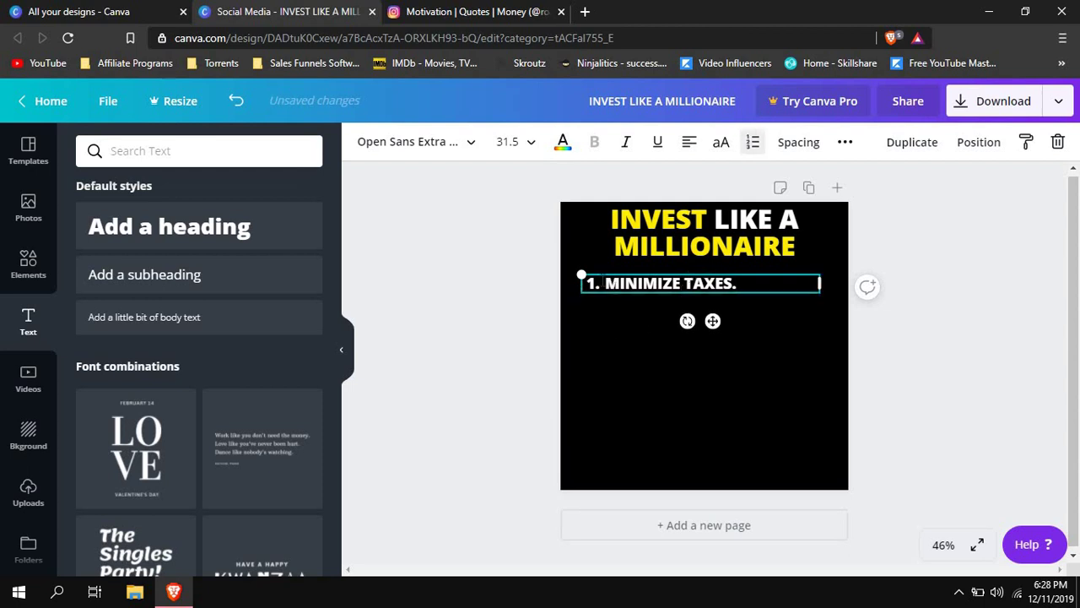
pyautogui.hotkey('ctrl', 'shift', '7')
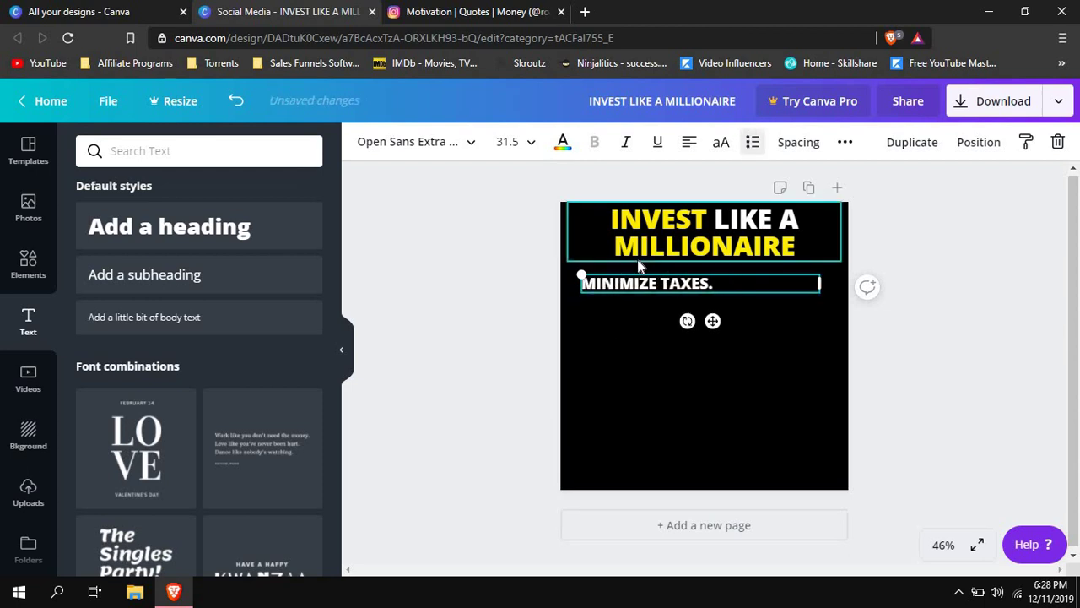
pyautogui.write('1 ')
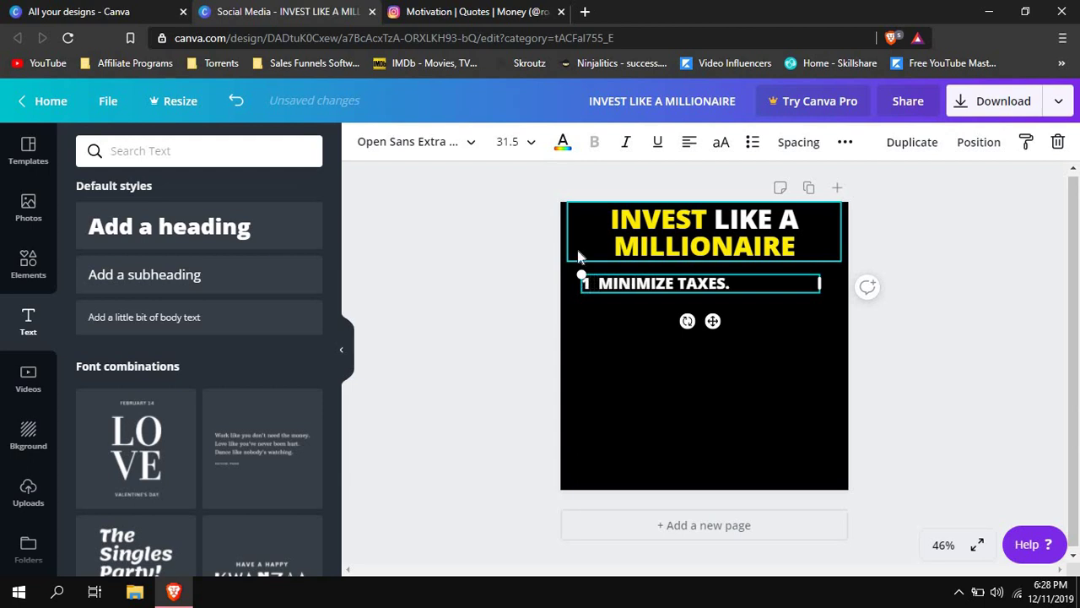
pyautogui.write('.')
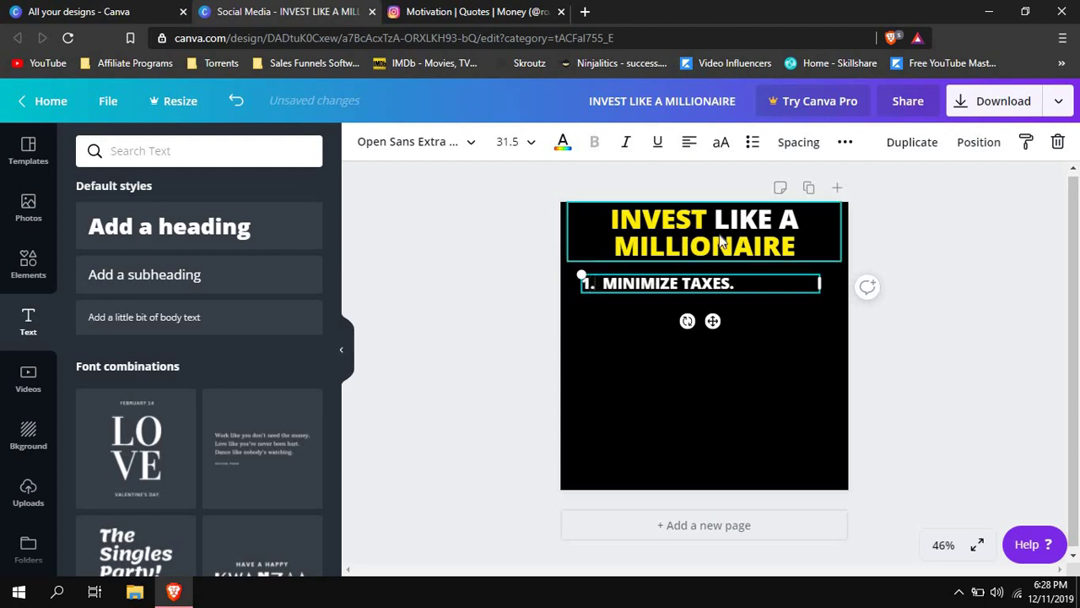
# - Add the numbers 2. to 5. beneath the first item, with an empty line between every two items
pyautogui.press('Return')
pyautogui.press('Return')
pyautogui.press('Return')
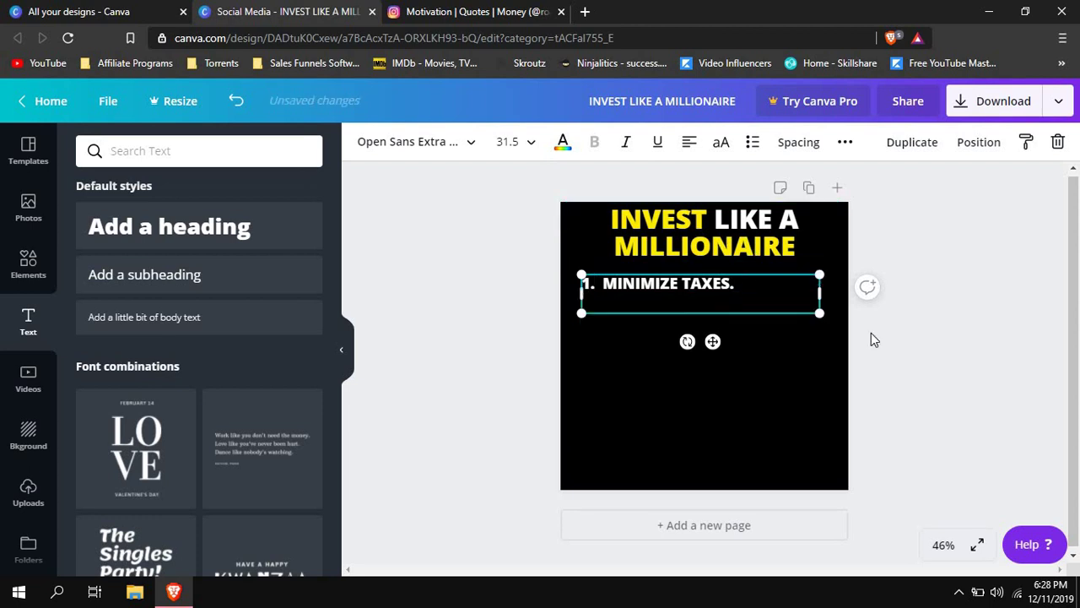
pyautogui.press('Return')
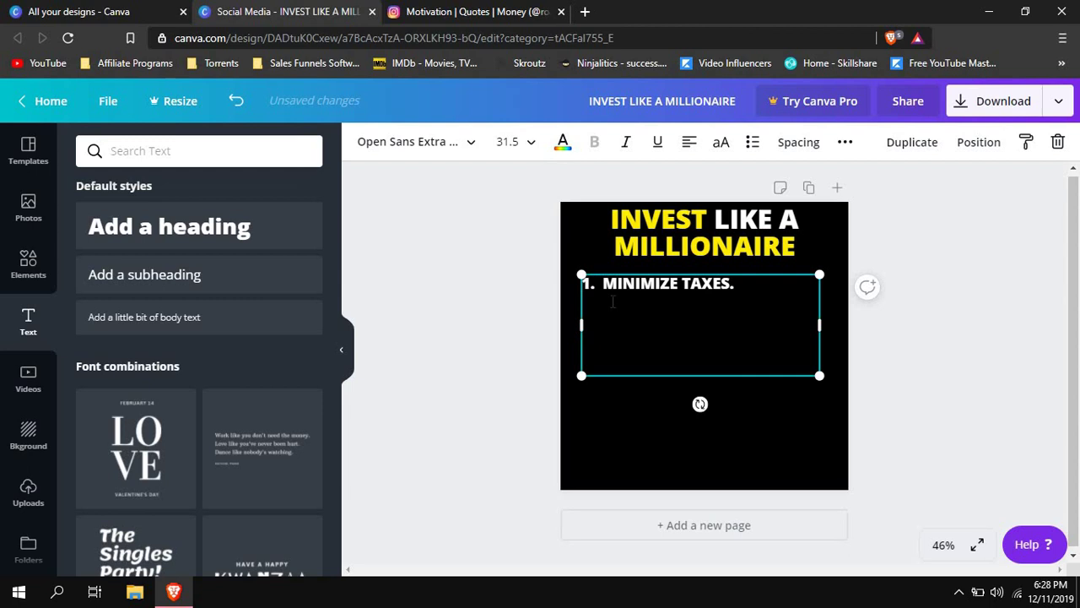
pyautogui.write('2.')
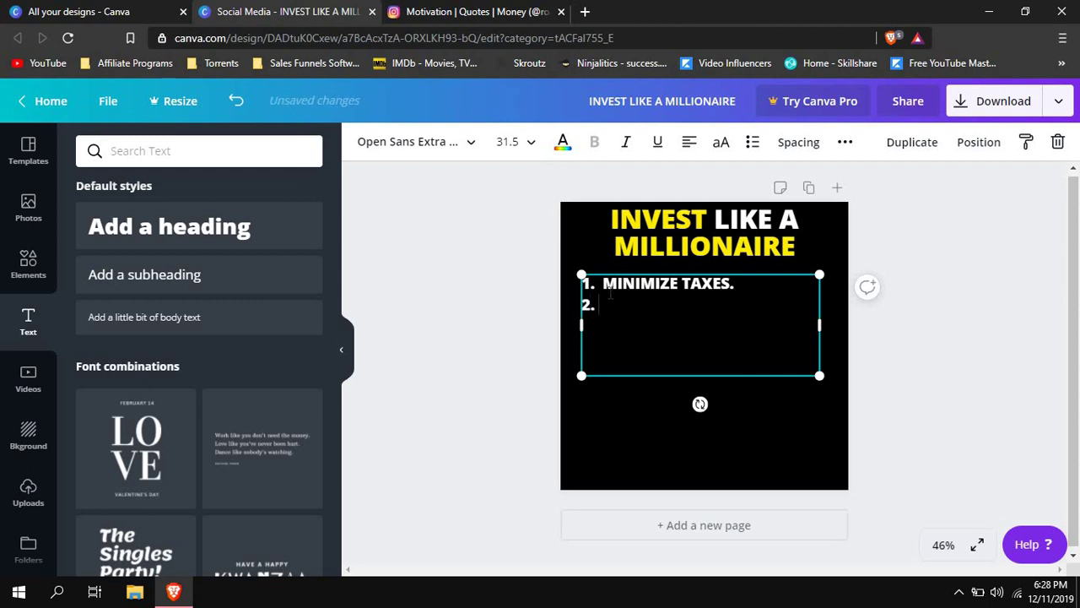
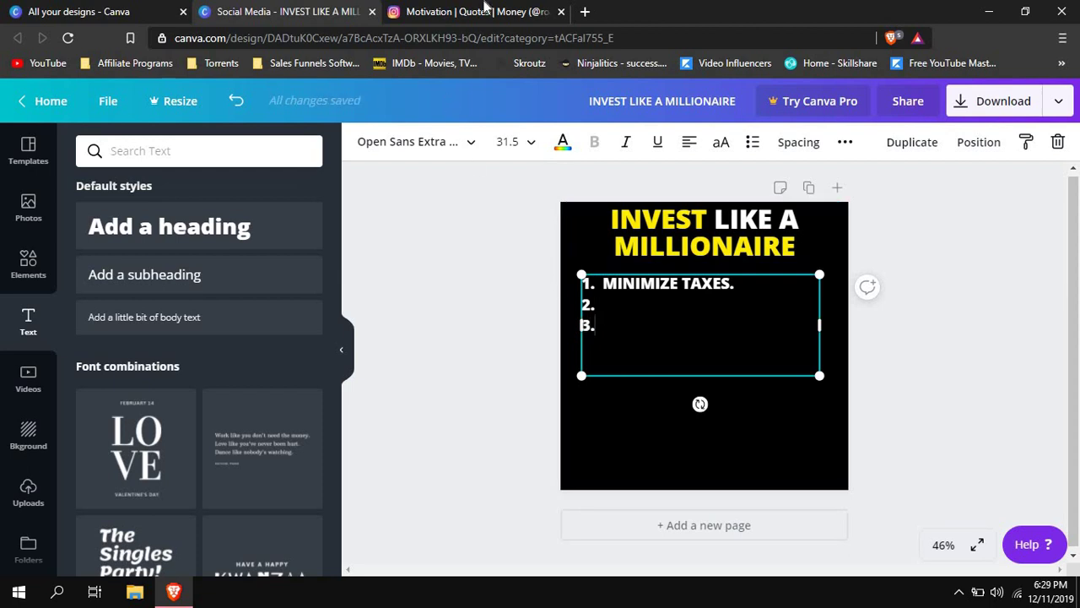
pyautogui.hotkey('ctrl', 'shift', 'Tab')
pyautogui.press('Return')
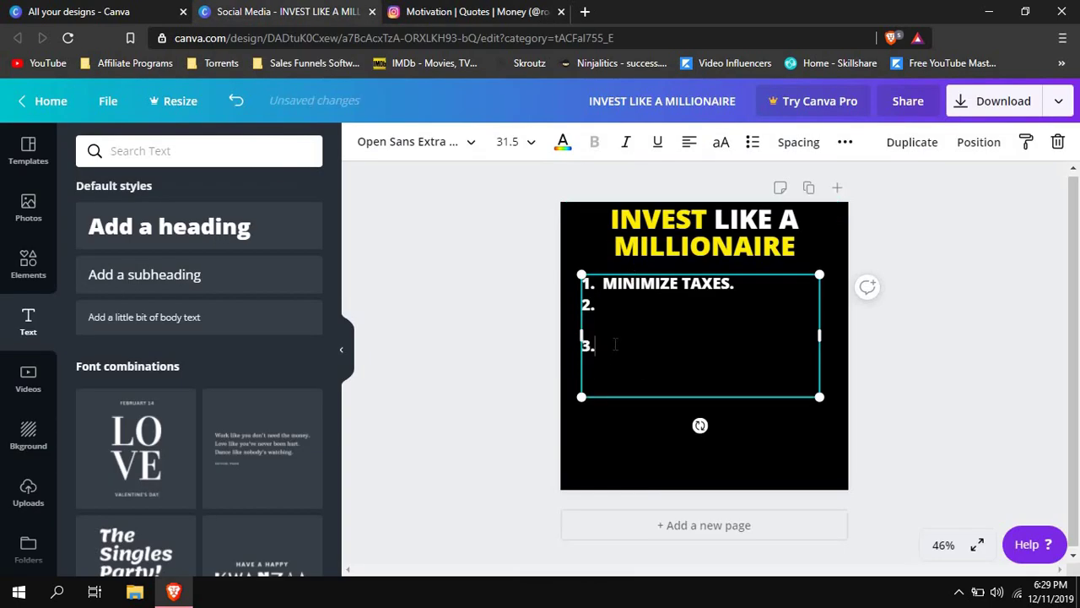
pyautogui.press('Return')
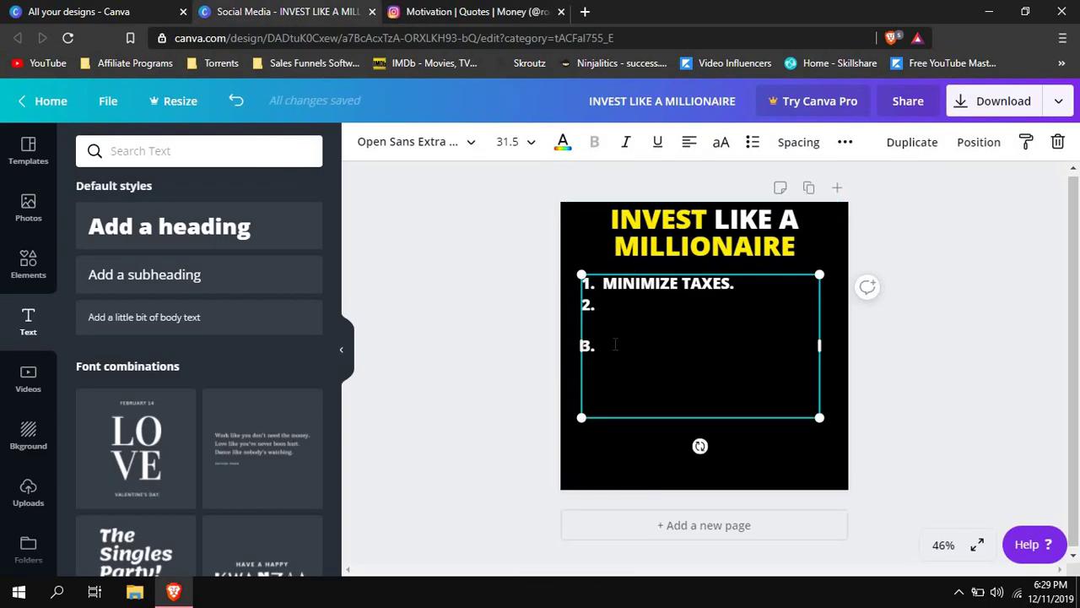
pyautogui.press('Return')
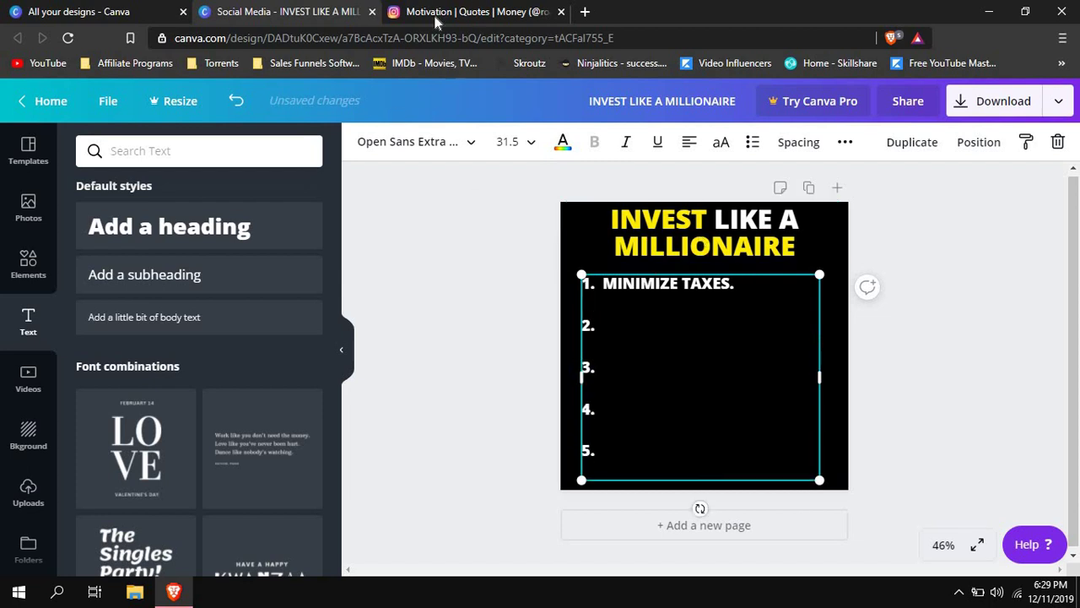
# - Check the list items in the Instagram reference and put the placeholder ".." after each of the numbers 2. to 5
pyautogui.click(459, 12)
pyautogui.click(321, 12)
pyautogui.write('..')
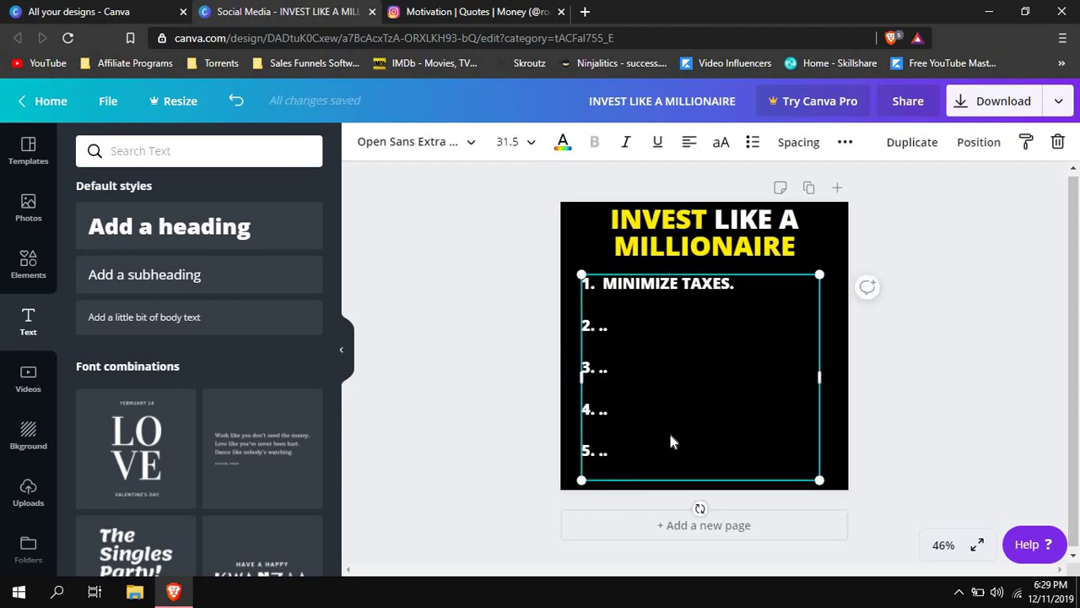
# - Move the list up directly beneath the heading and close to the page's left edge, and compare it with the Instagram reference
pyautogui.moveTo(696, 425)
pyautogui.mouseDown()
pyautogui.moveTo(693, 411)
pyautogui.moveTo(687, 428)
pyautogui.mouseUp()
pyautogui.moveTo(645, 365); pyautogui.dragTo(619, 381)
pyautogui.click(482, 308)
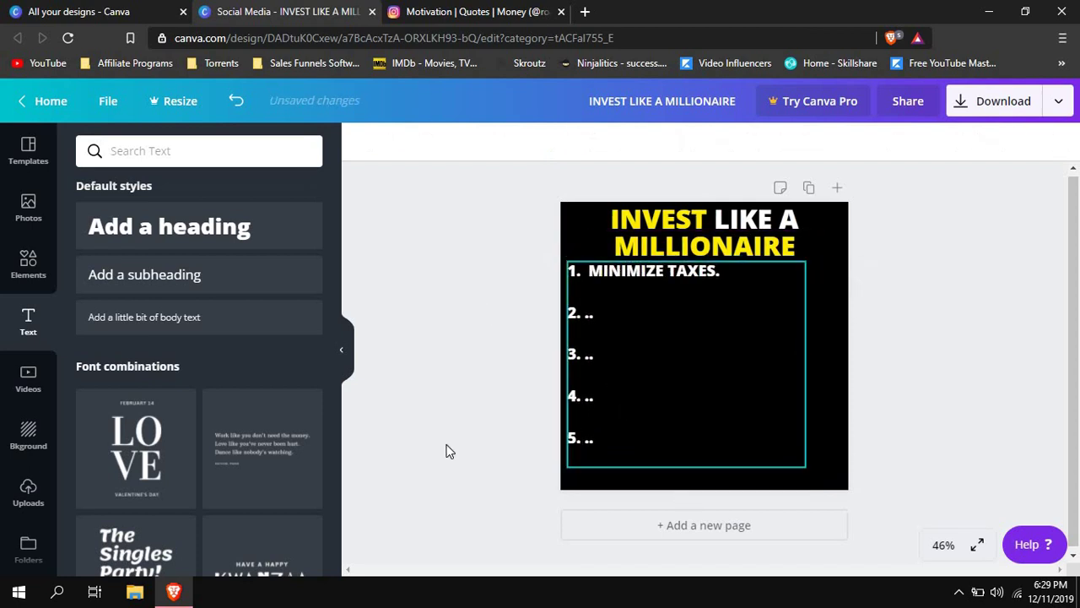
pyautogui.click(493, 10)
pyautogui.click(354, 10)
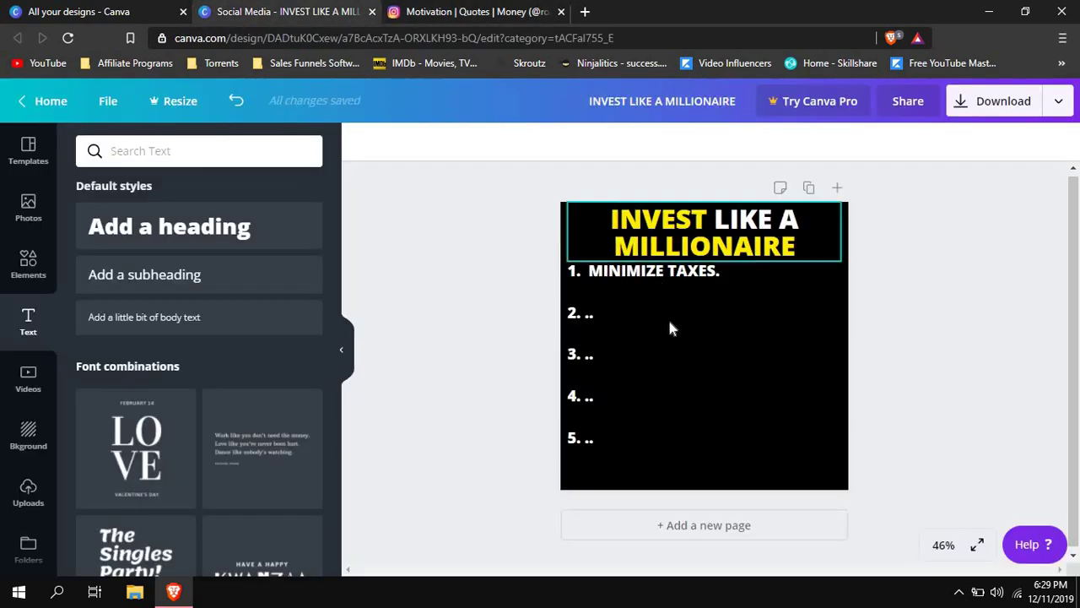
# - Shift the list slightly right and down to leave a small gap to the heading and the page's left edge
pyautogui.moveTo(675, 321); pyautogui.dragTo(681, 321)
pyautogui.click(499, 318)
pyautogui.click(610, 352)
pyautogui.moveTo(612, 352); pyautogui.dragTo(615, 360)
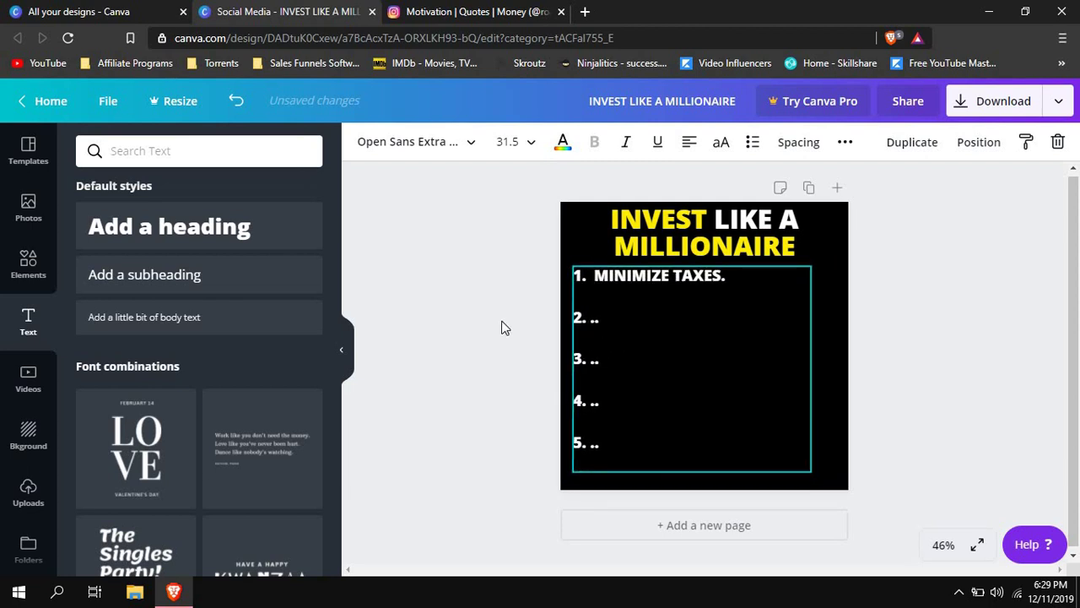
pyautogui.click(499, 338)
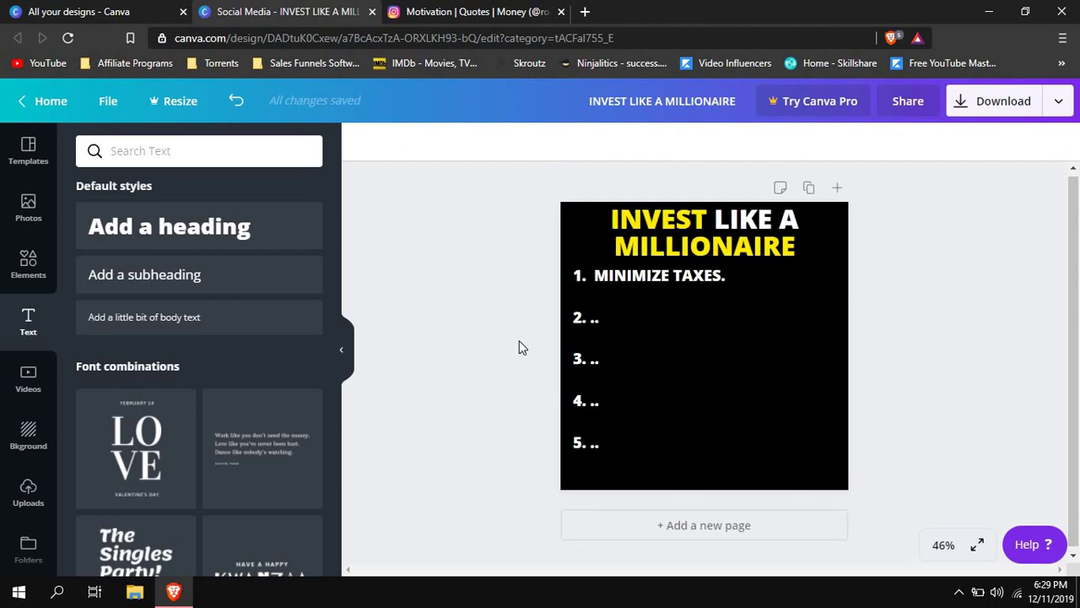
# - Check the highlighted words in the Instagram reference and color the word TAXES in the first list item yellow
pyautogui.click(436, 8)
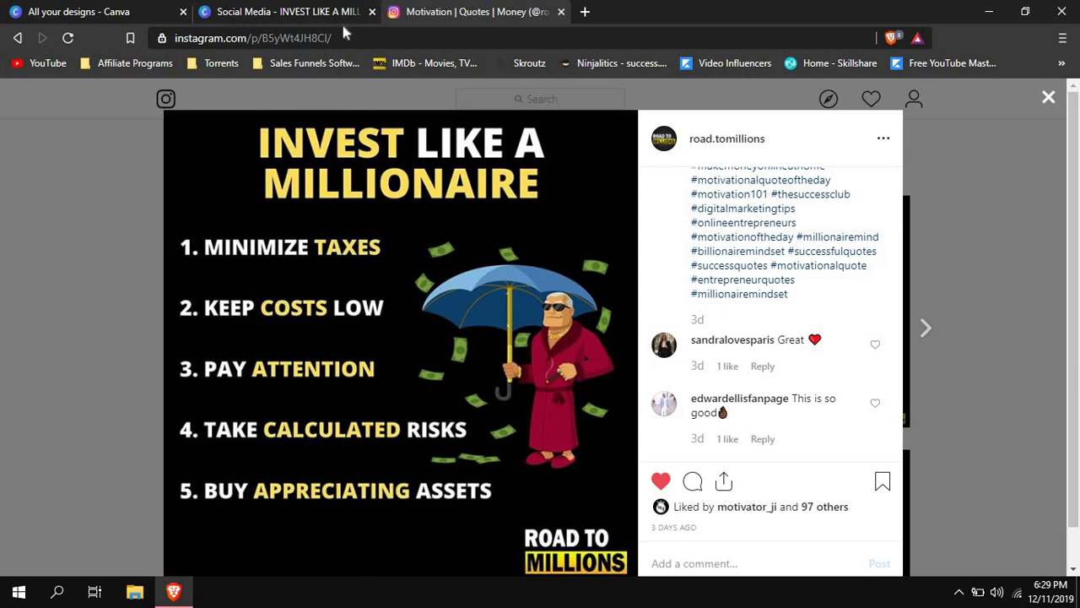
pyautogui.click(321, 11)
pyautogui.click(700, 278)
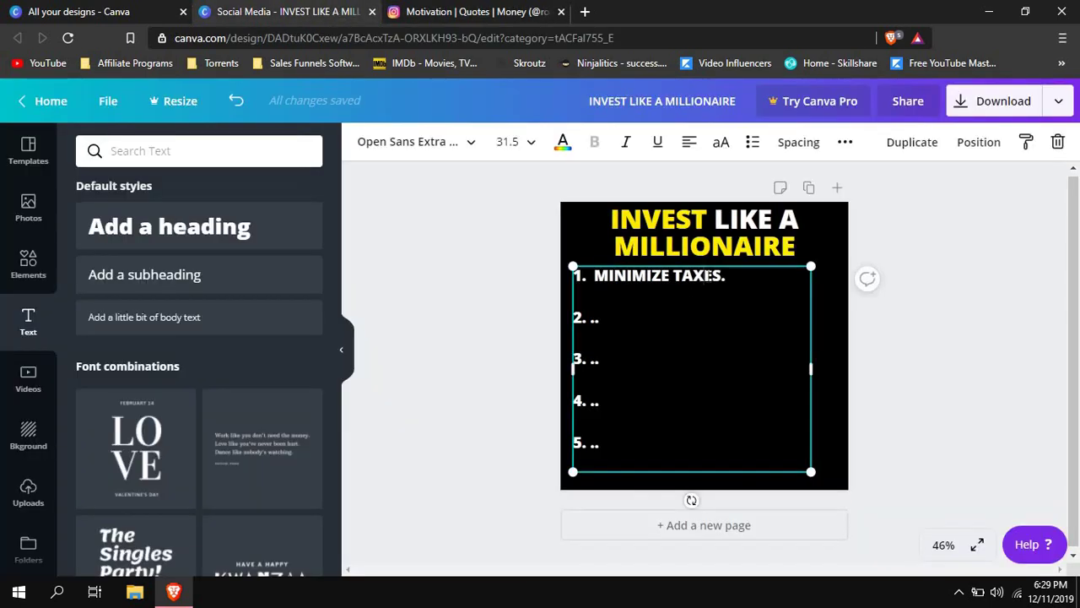
pyautogui.doubleClick(707, 275)
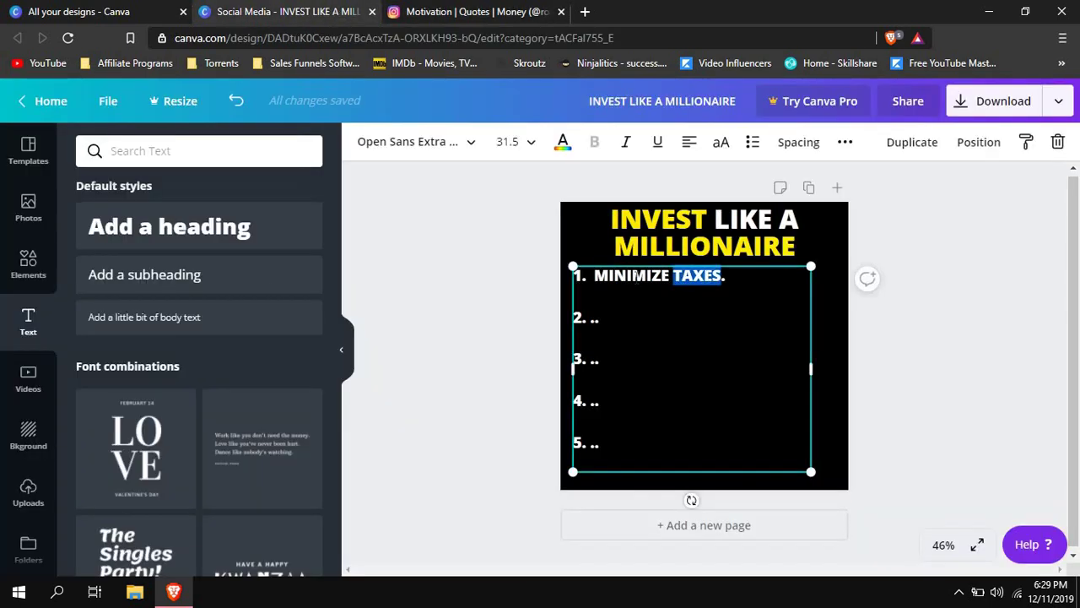
pyautogui.click(563, 143)
pyautogui.click(175, 205)
pyautogui.click(680, 337)
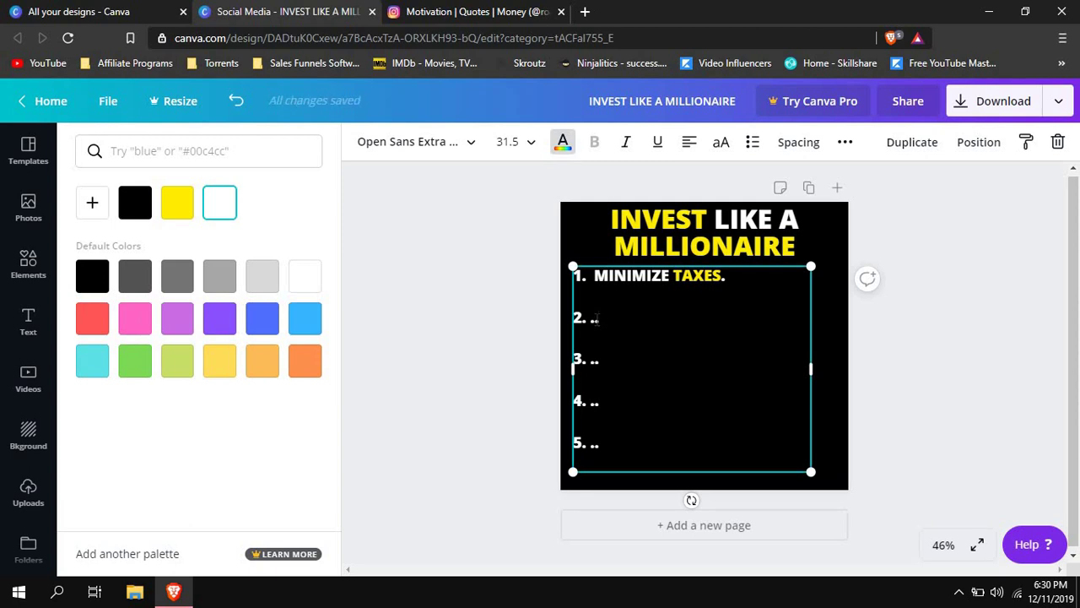
# - Color the last placeholder dot of list item 2 yellow and deselect the list
pyautogui.click(177, 211)
pyautogui.click(656, 419)
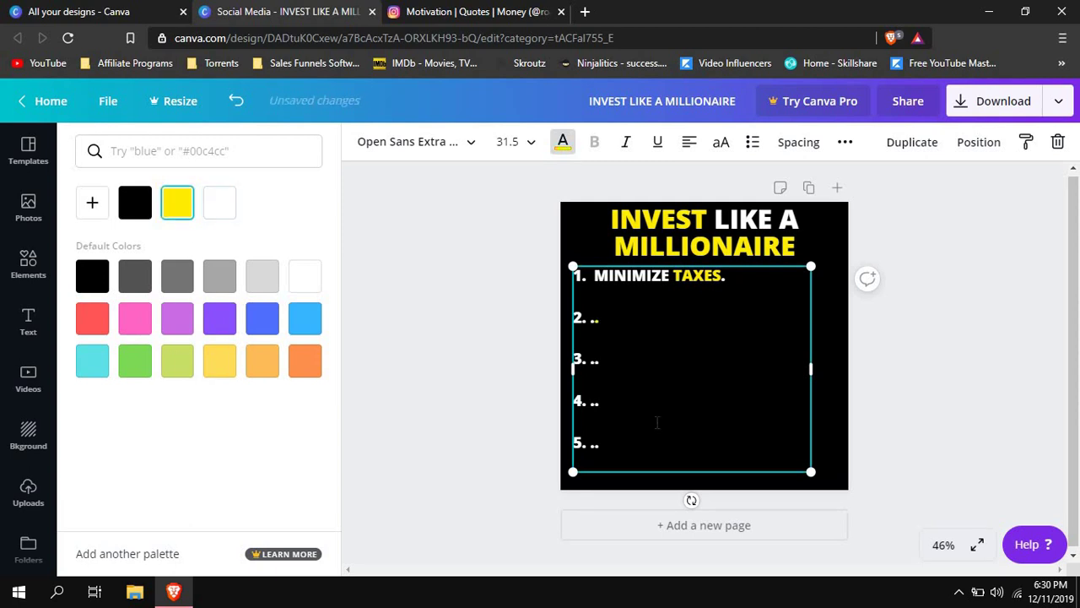
pyautogui.click(967, 341)
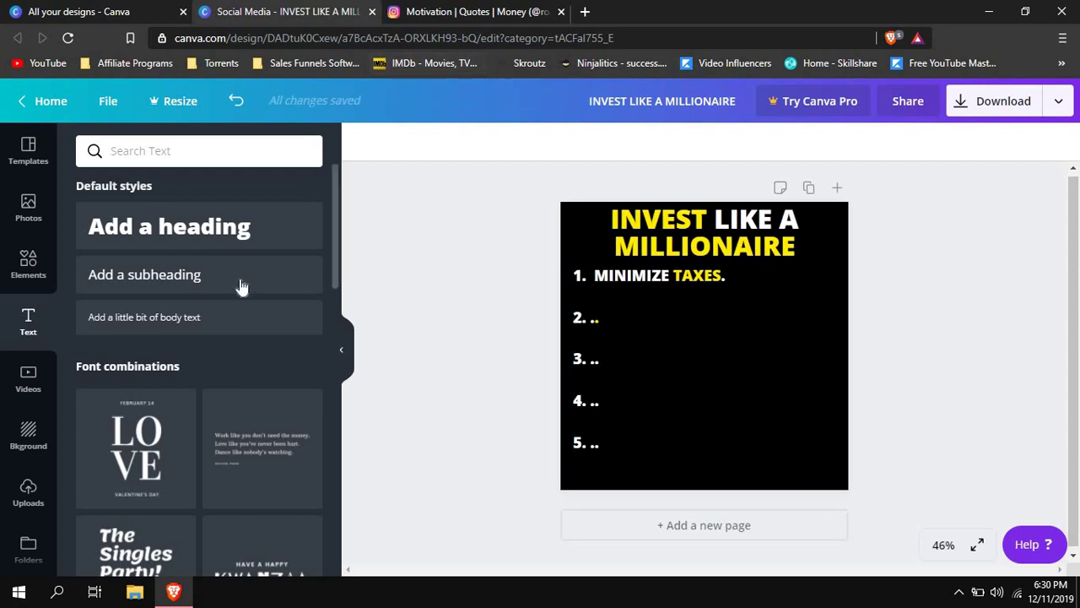
# - Check the illustration in the Instagram reference, then search the design elements for MONEY and look through the graphics
pyautogui.click(506, 12)
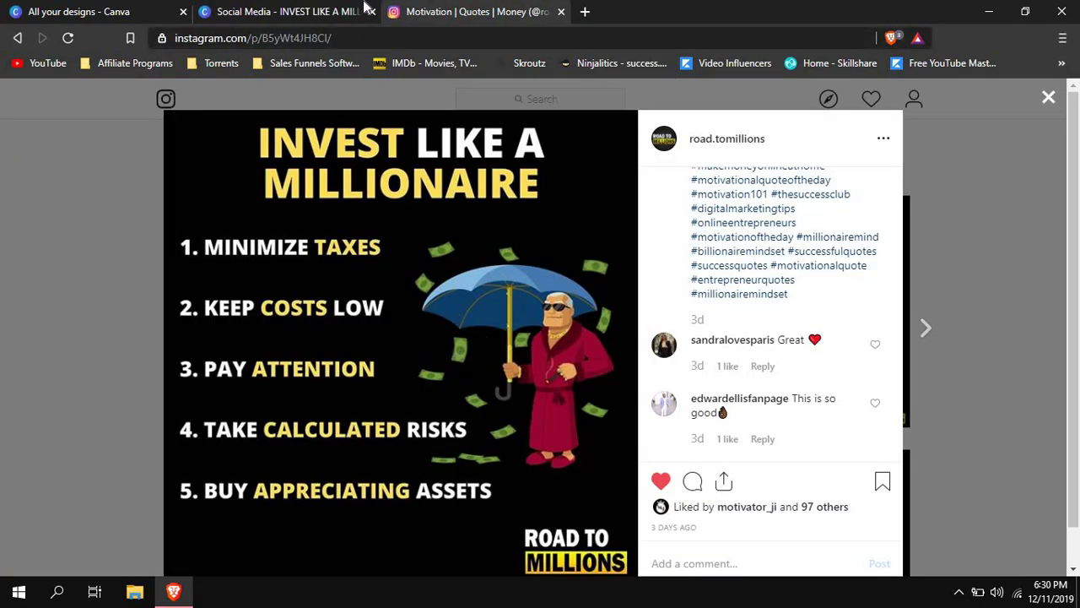
pyautogui.click(287, 12)
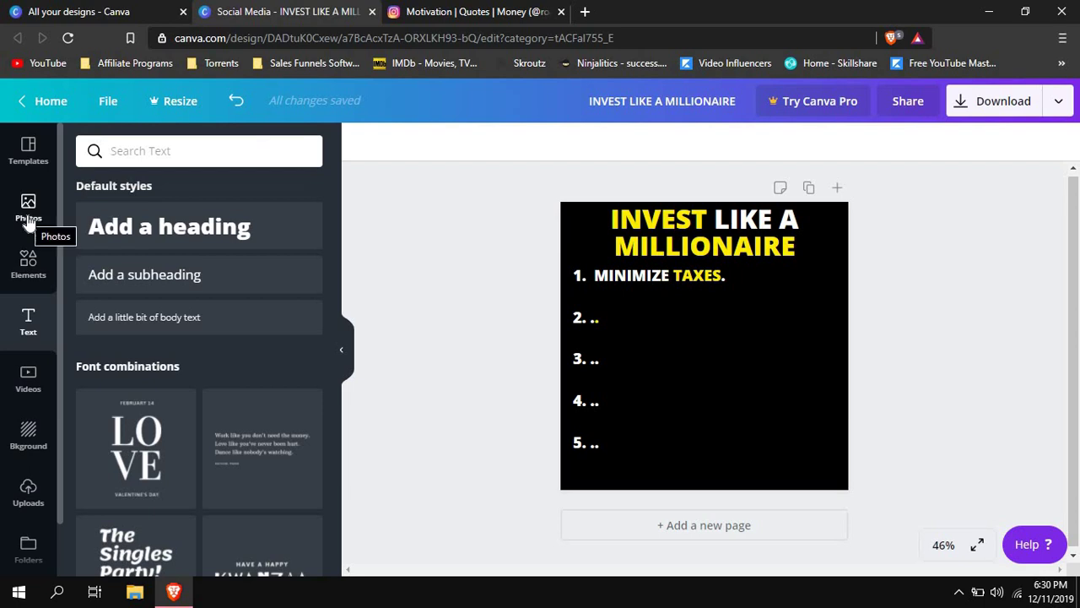
pyautogui.click(28, 262)
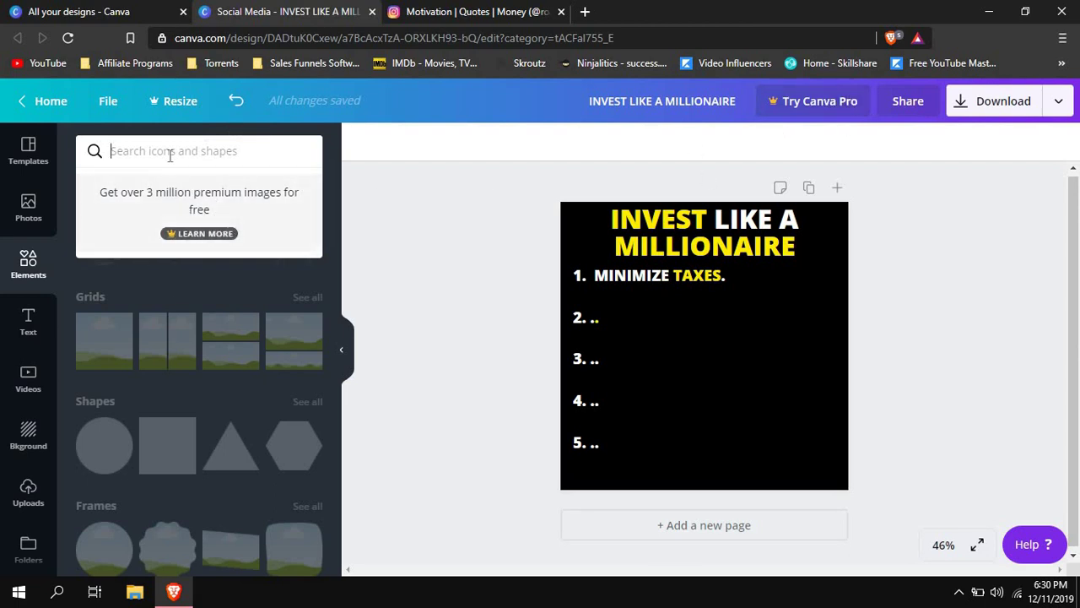
pyautogui.write('MO')
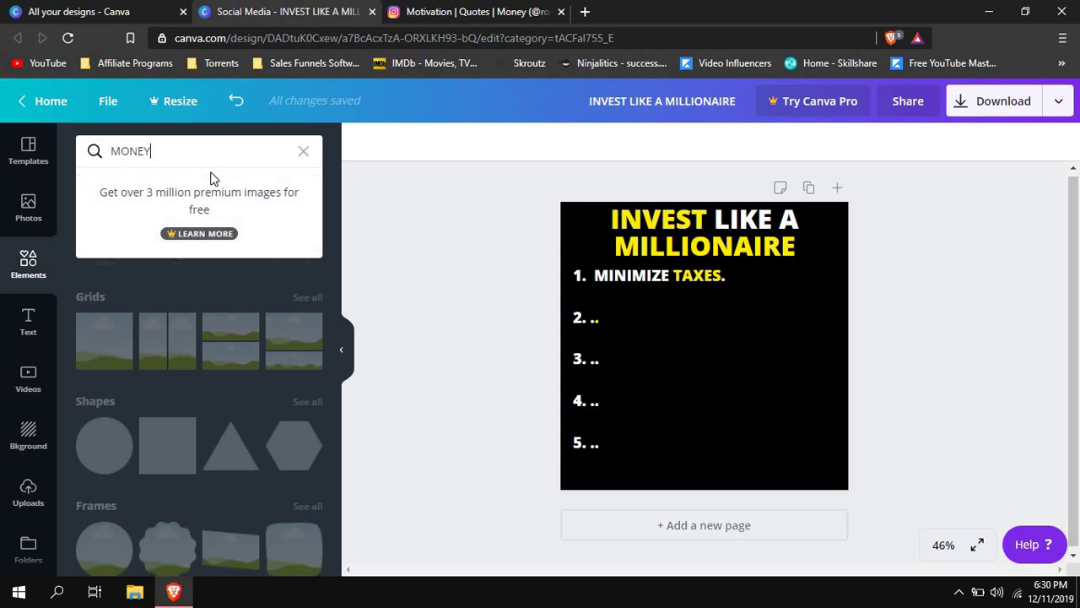
pyautogui.write('NEY')
pyautogui.press('Return')
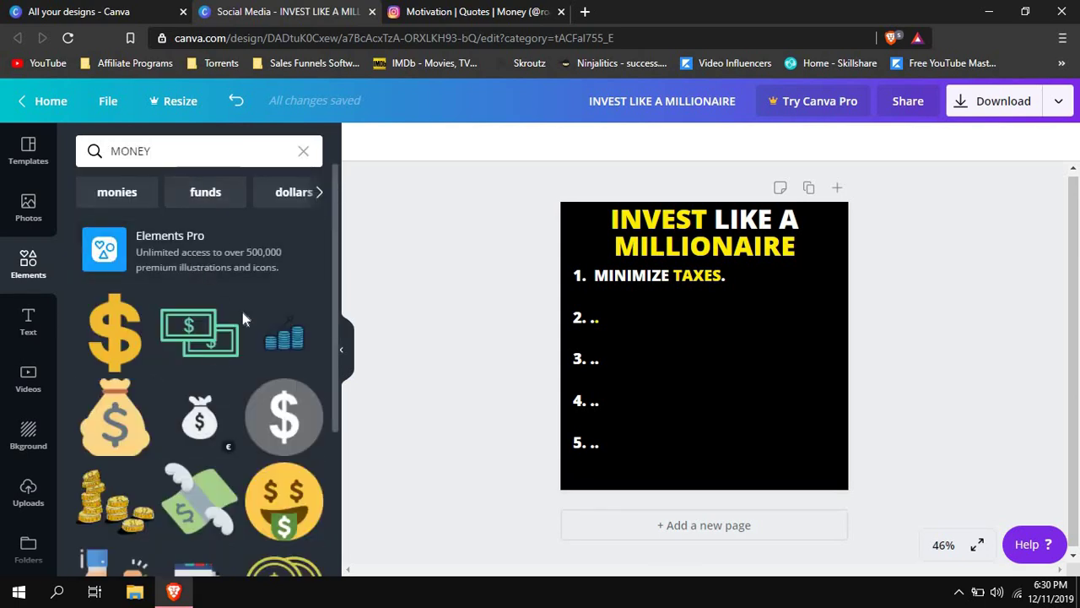
pyautogui.scroll(-5, 244, 321)
pyautogui.scroll(-8, 246, 323)
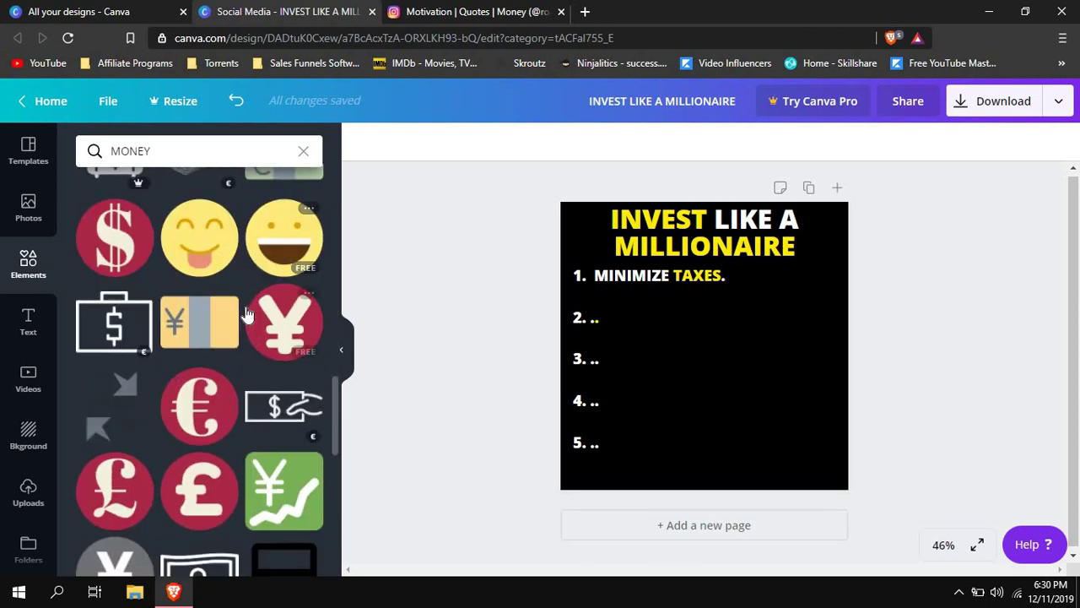
pyautogui.scroll(13, 247, 314)
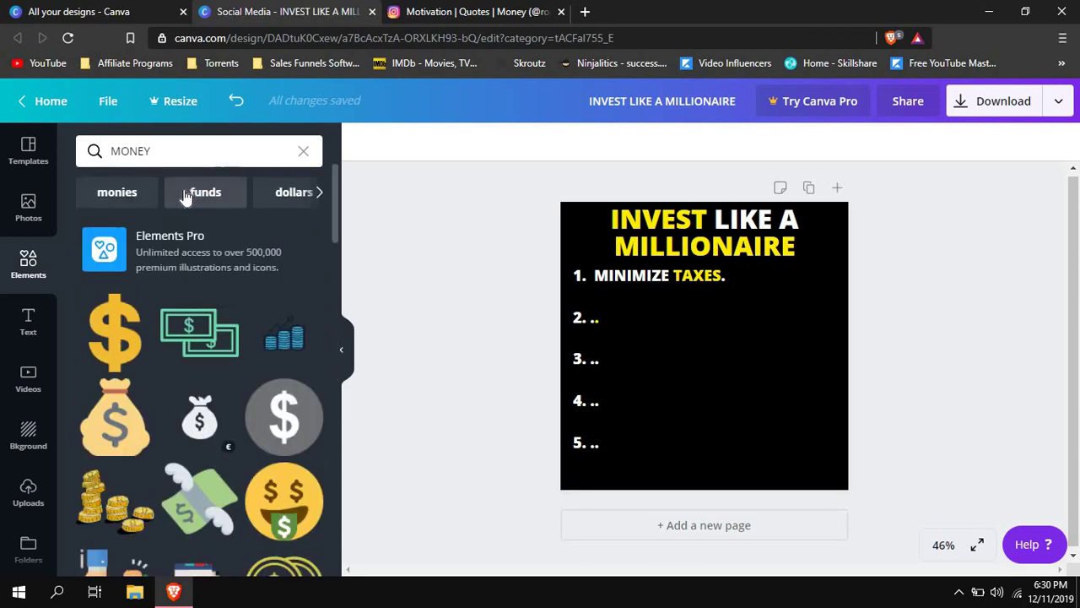
# - Search the design elements for RICH and look through the illustrations for one like the reference
pyautogui.moveTo(151, 152); pyautogui.dragTo(84, 160)
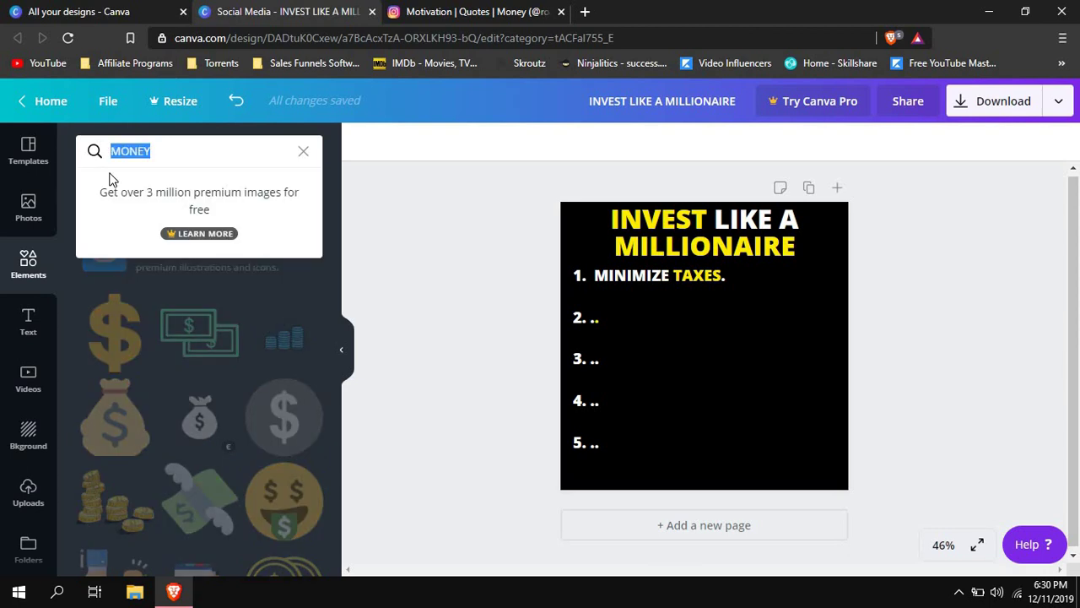
pyautogui.write('RICH')
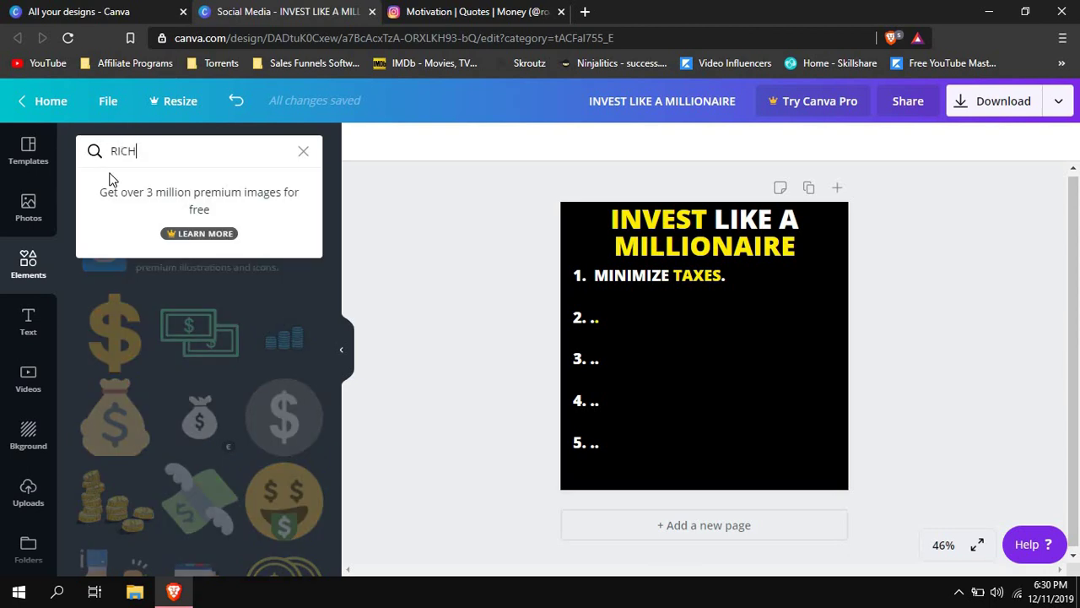
pyautogui.press('Return')
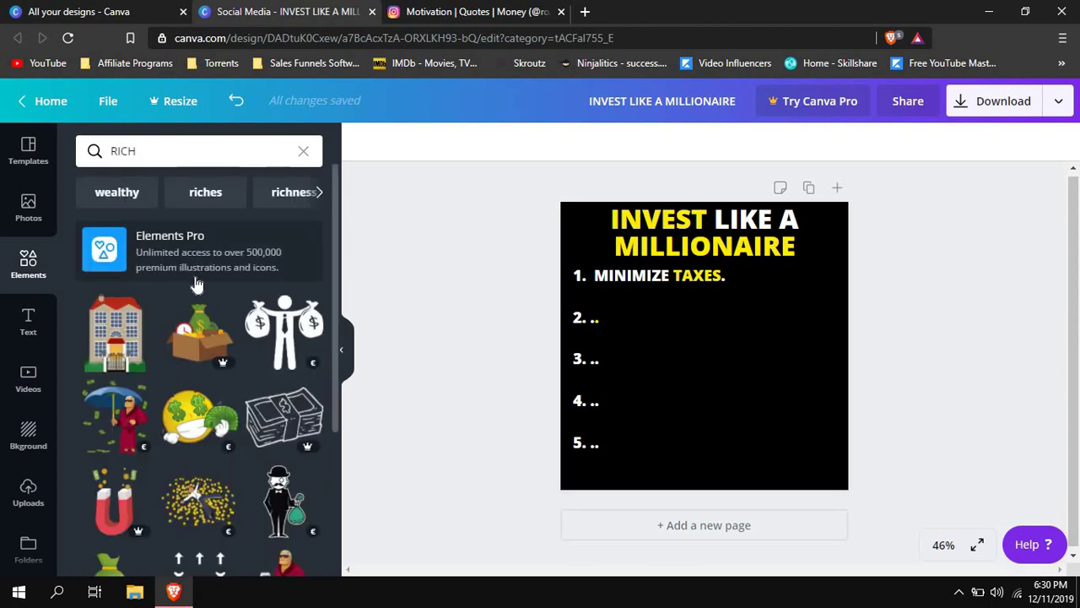
pyautogui.scroll(-3, 195, 284)
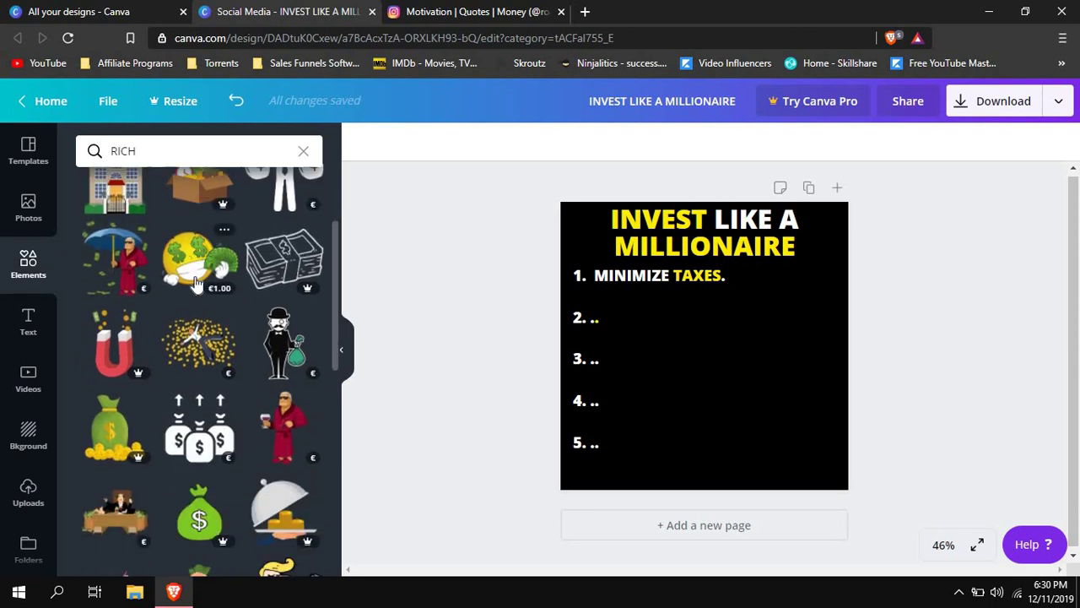
pyautogui.scroll(-3, 195, 284)
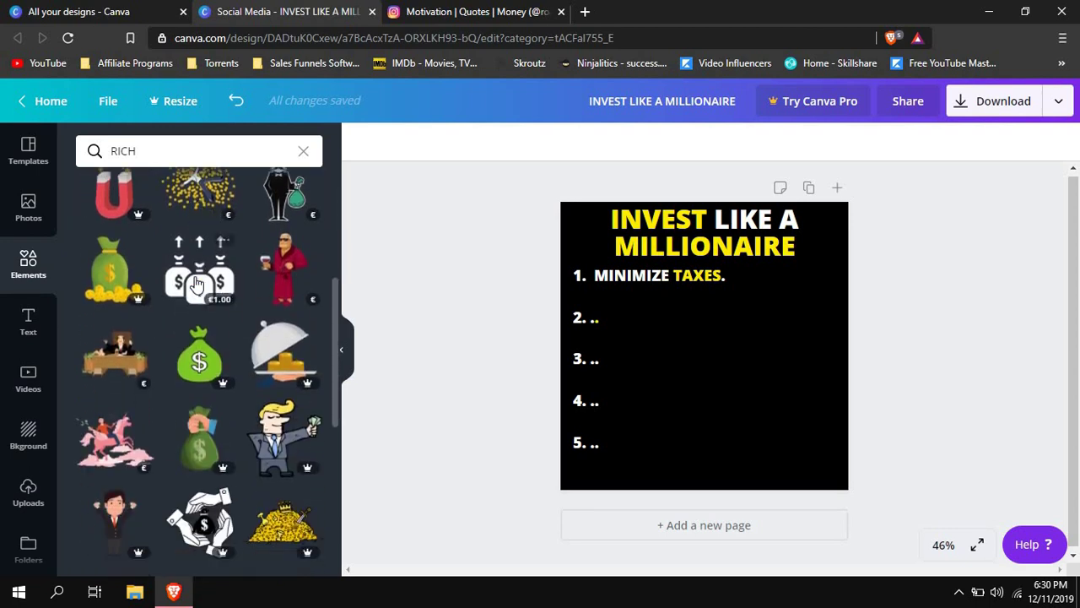
pyautogui.scroll(-5, 196, 284)
pyautogui.scroll(5, 203, 279)
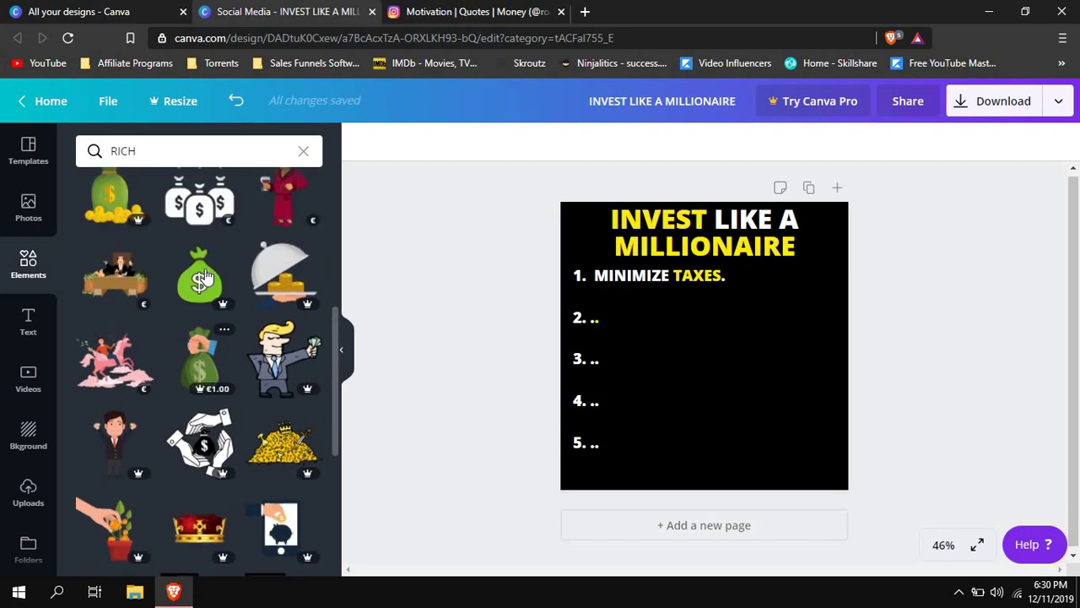
pyautogui.scroll(6, 203, 278)
# - Search the design elements for MILLIONAIRE and look through the illustrations
pyautogui.click(106, 158)
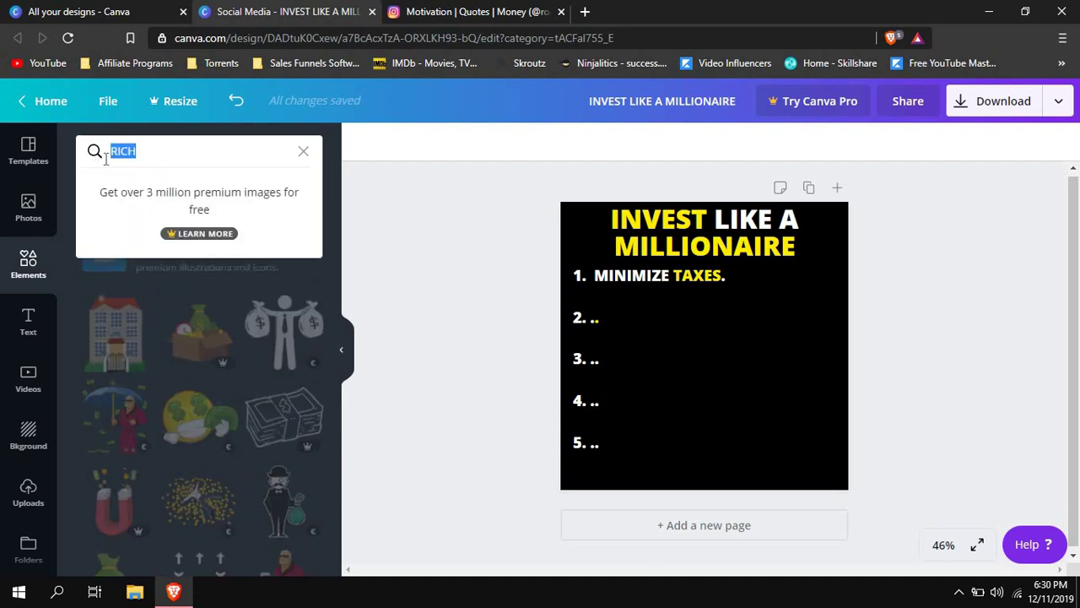
pyautogui.write('MIL')
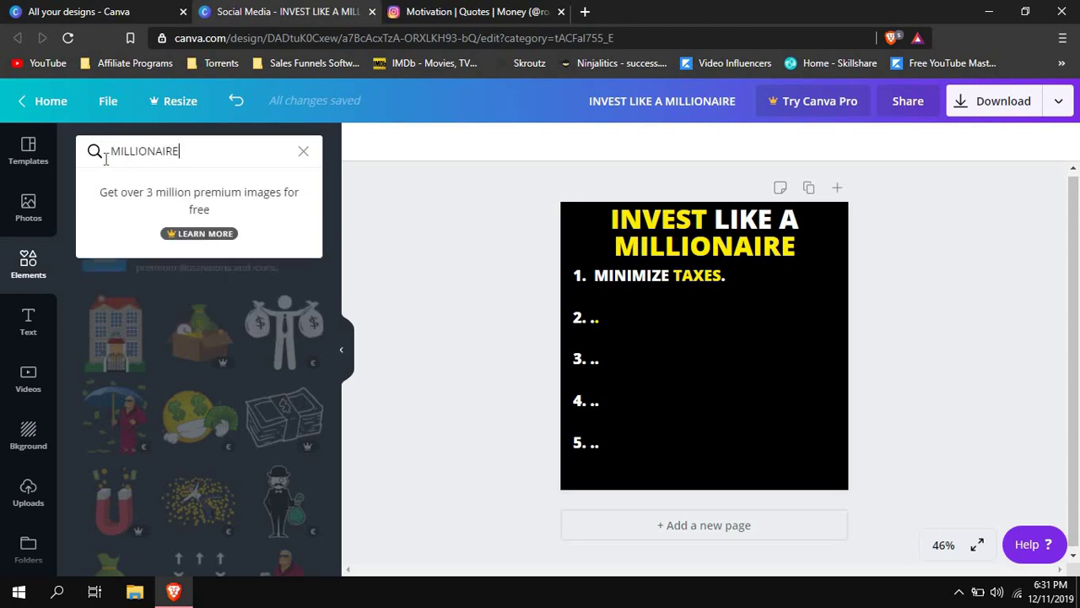
pyautogui.write('LIONAIRE')
pyautogui.press('Return')
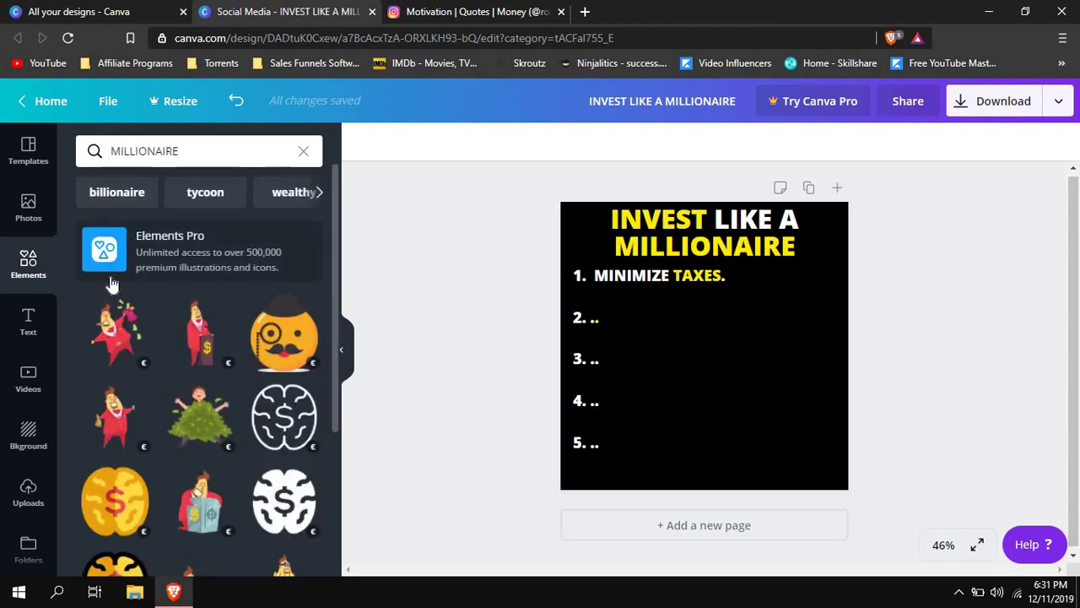
pyautogui.scroll(-1, 139, 304)
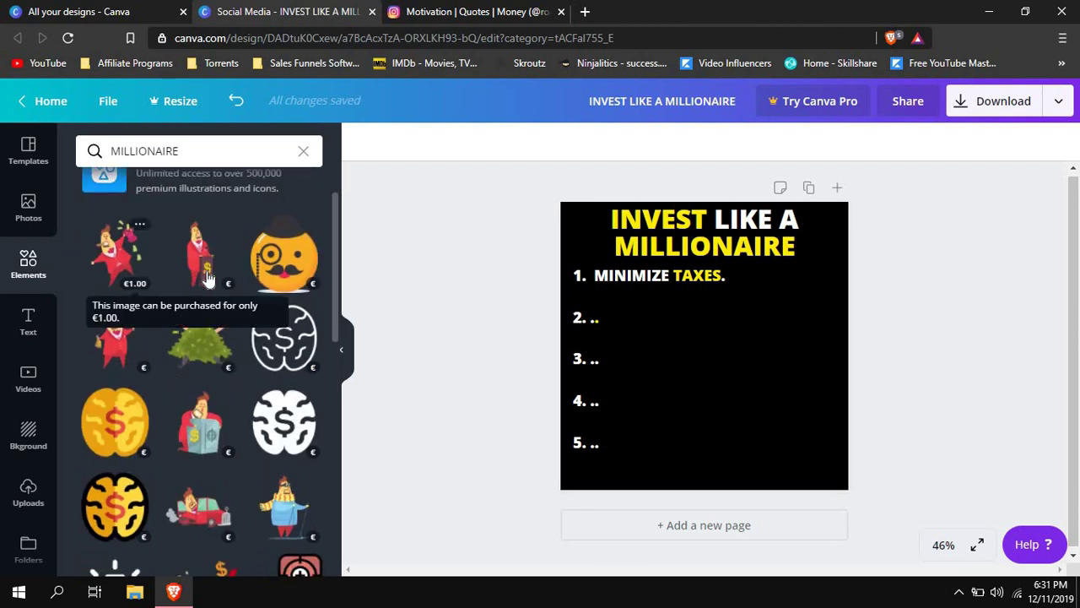
pyautogui.scroll(-3, 211, 287)
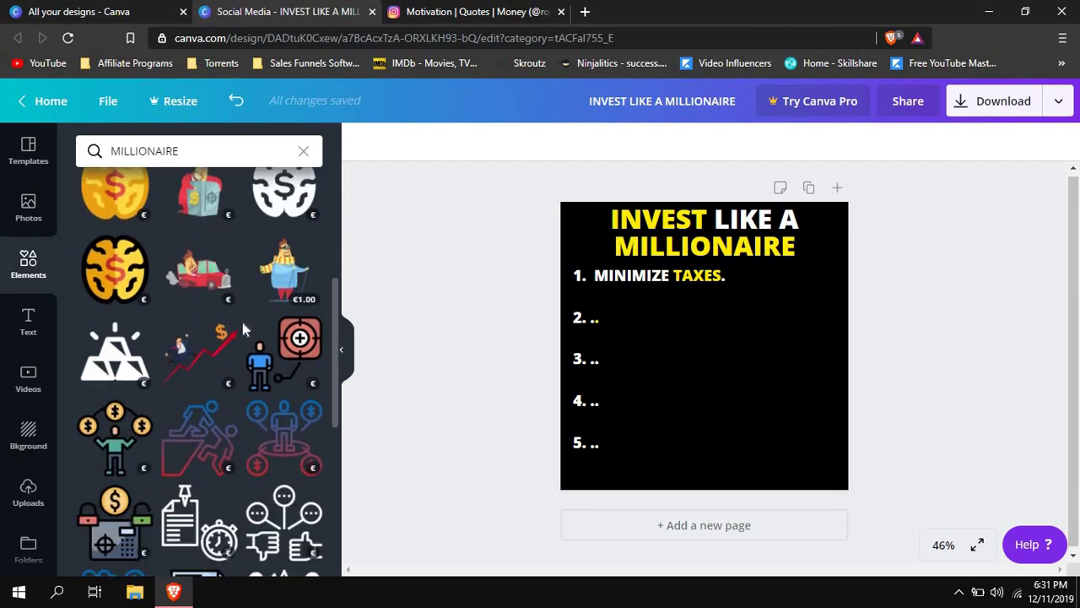
pyautogui.scroll(3, 249, 333)
pyautogui.scroll(1, 264, 329)
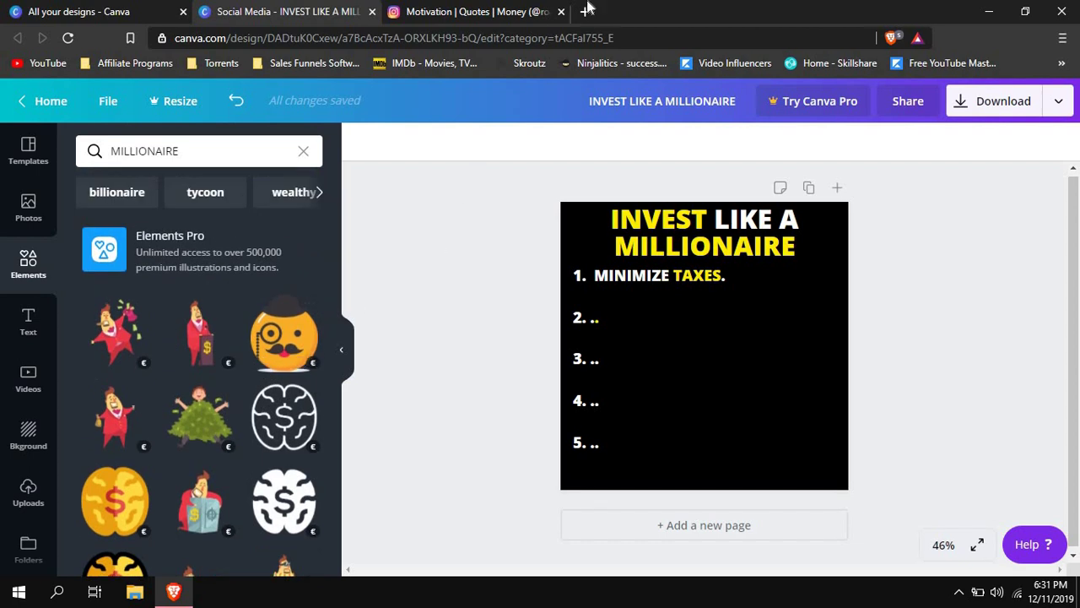
# - Search Google Images for "rich png" in a new browser tab and look through the pictures
pyautogui.click(588, 10)
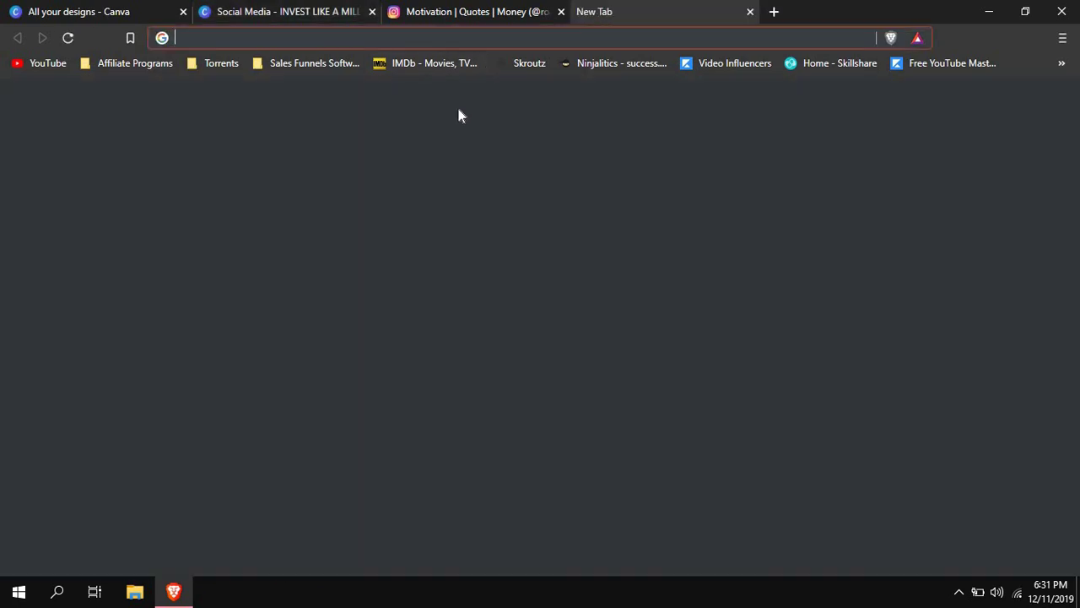
pyautogui.write('rich')
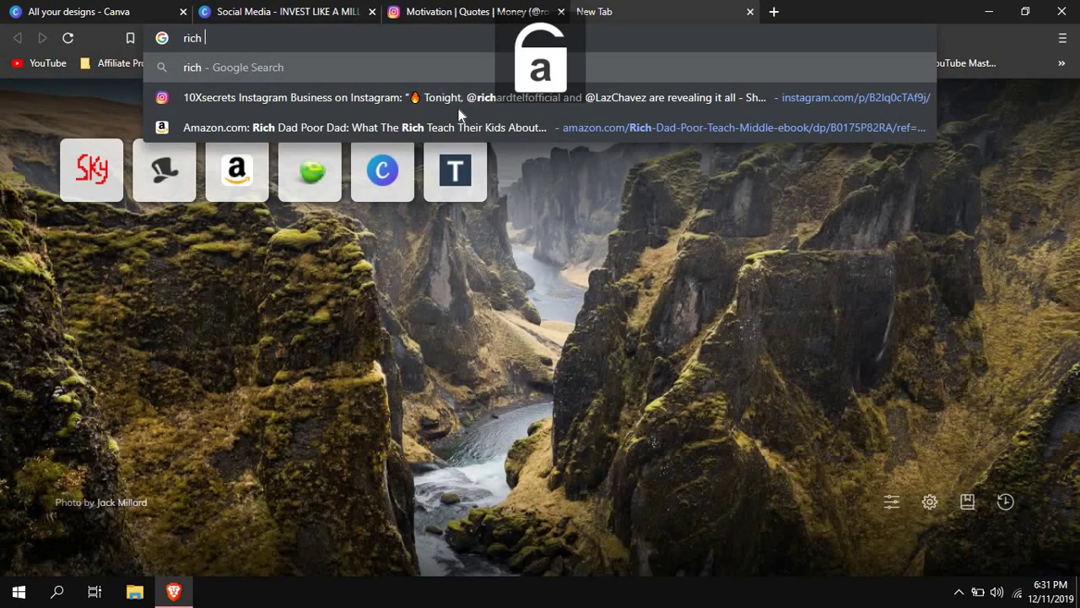
pyautogui.write(' png')
pyautogui.press('Return')
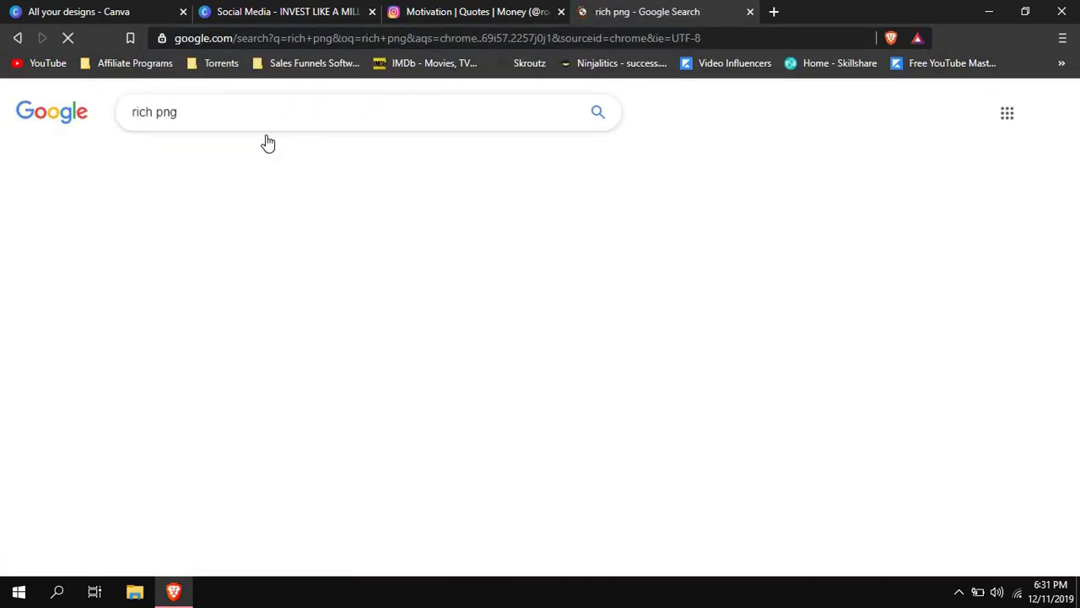
pyautogui.click(231, 166)
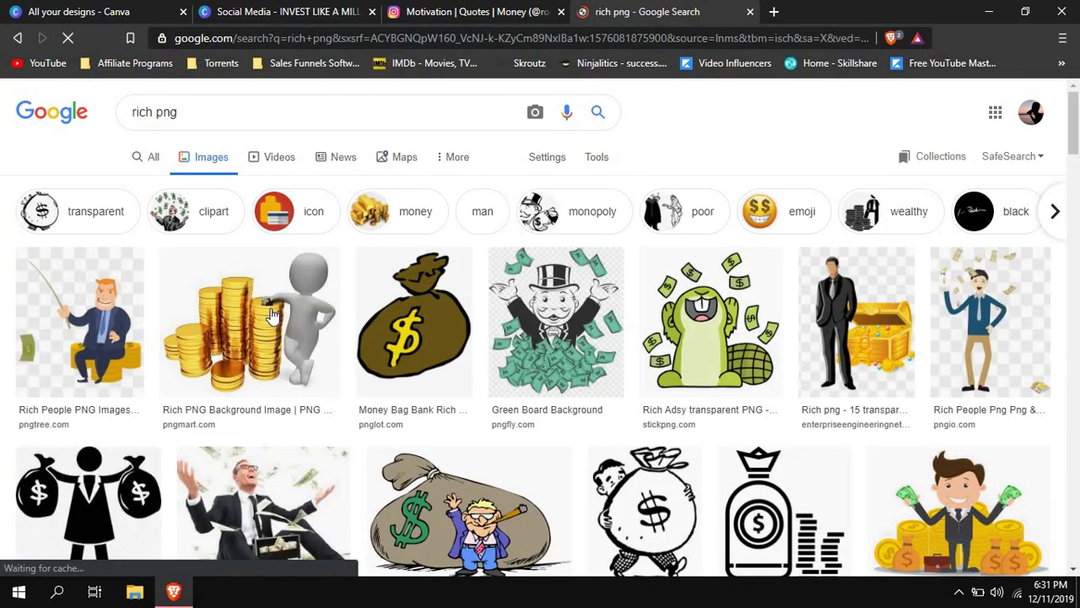
pyautogui.scroll(-2, 268, 315)
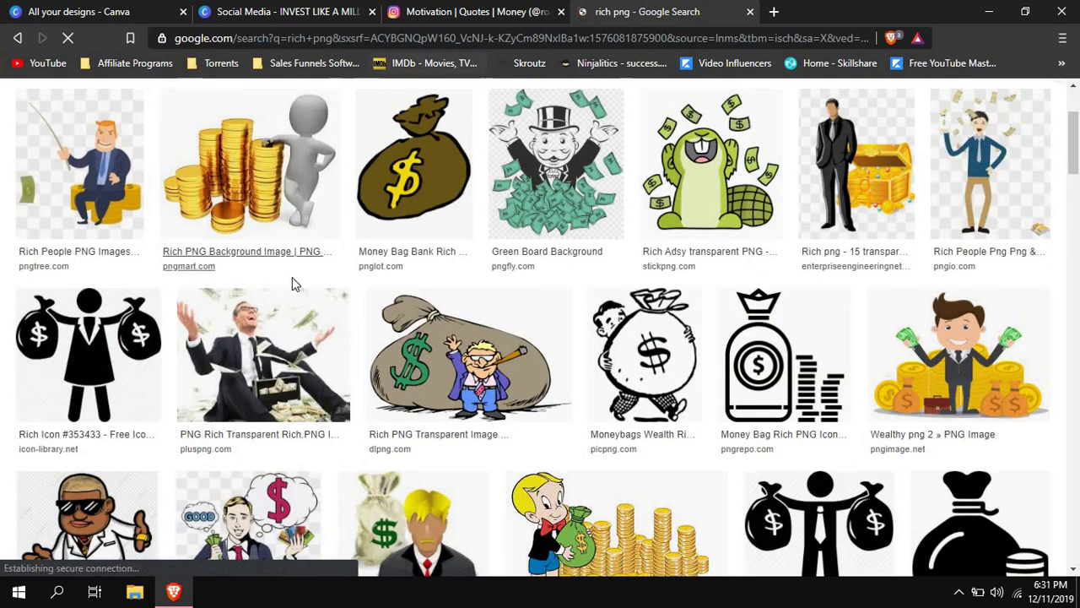
pyautogui.scroll(-1, 288, 291)
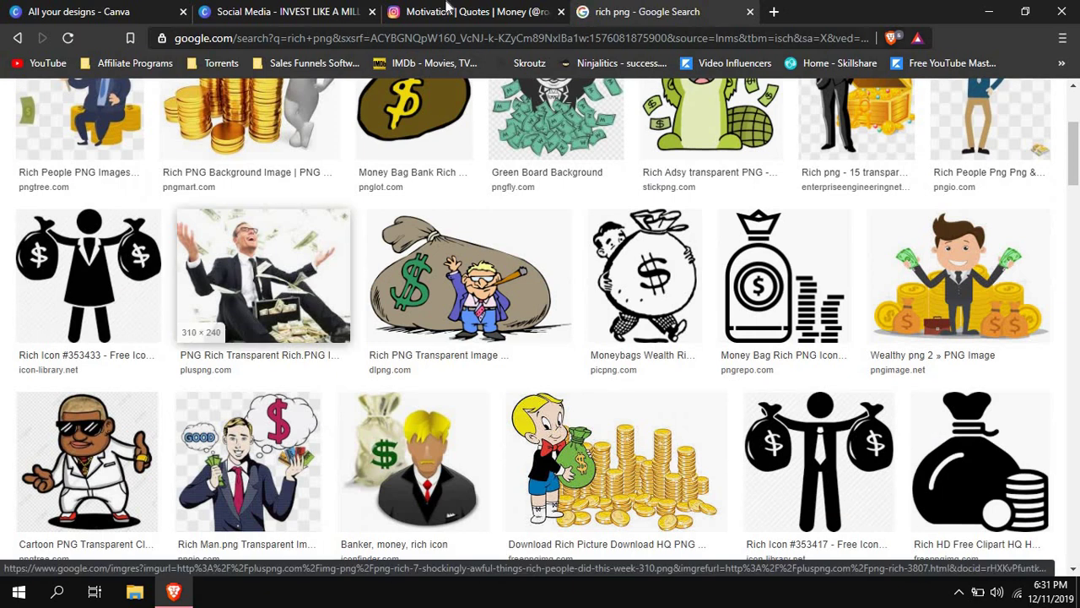
# - Return to the Canva design and upload the Pngtree picture of a business man with money from the Pictures > PNGs folder
pyautogui.click(306, 11)
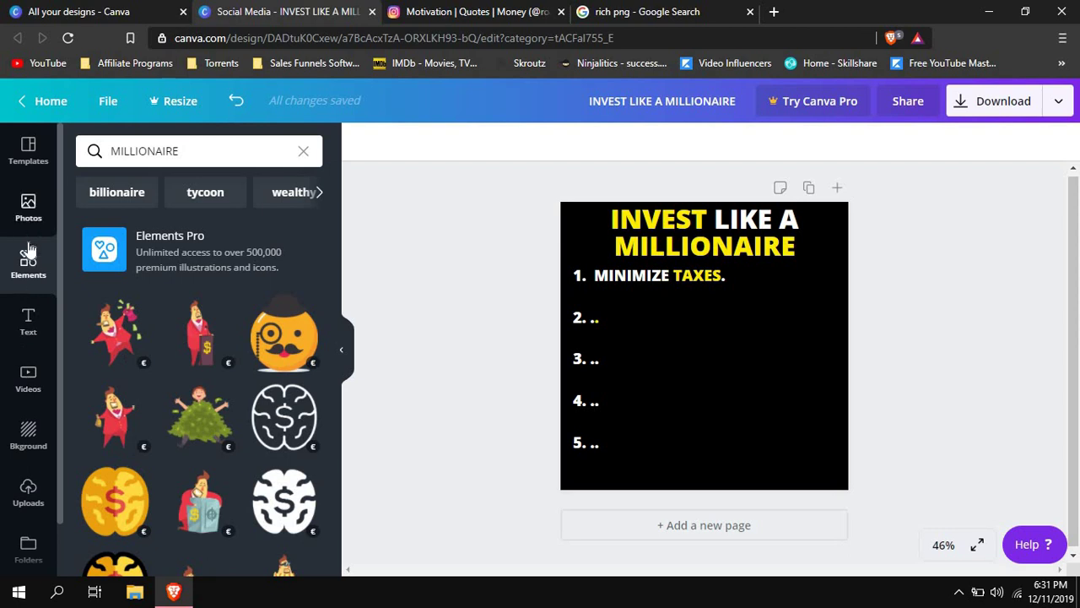
pyautogui.click(30, 495)
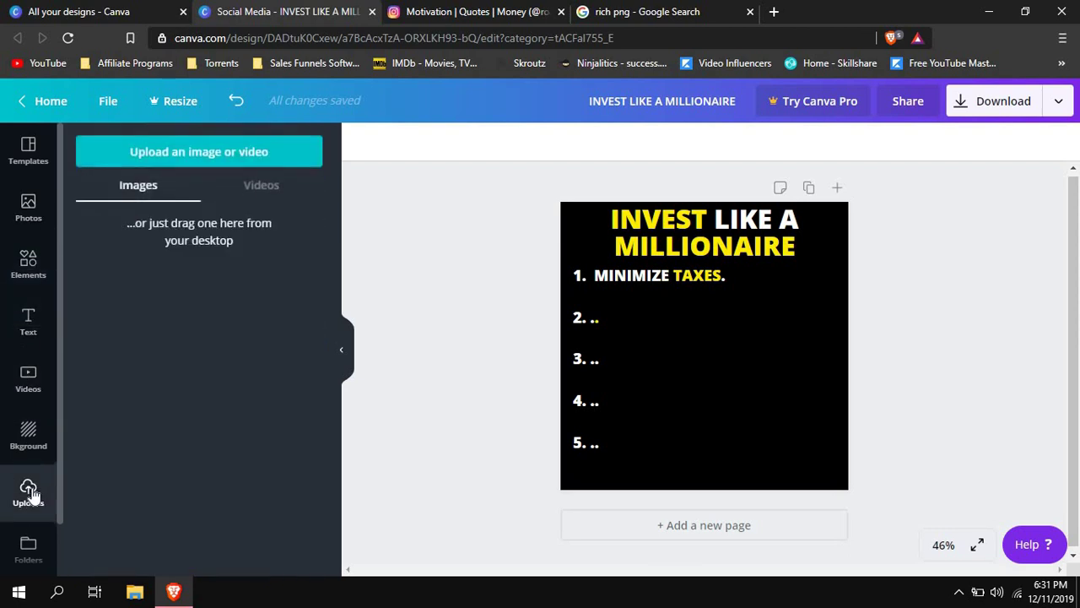
pyautogui.click(204, 153)
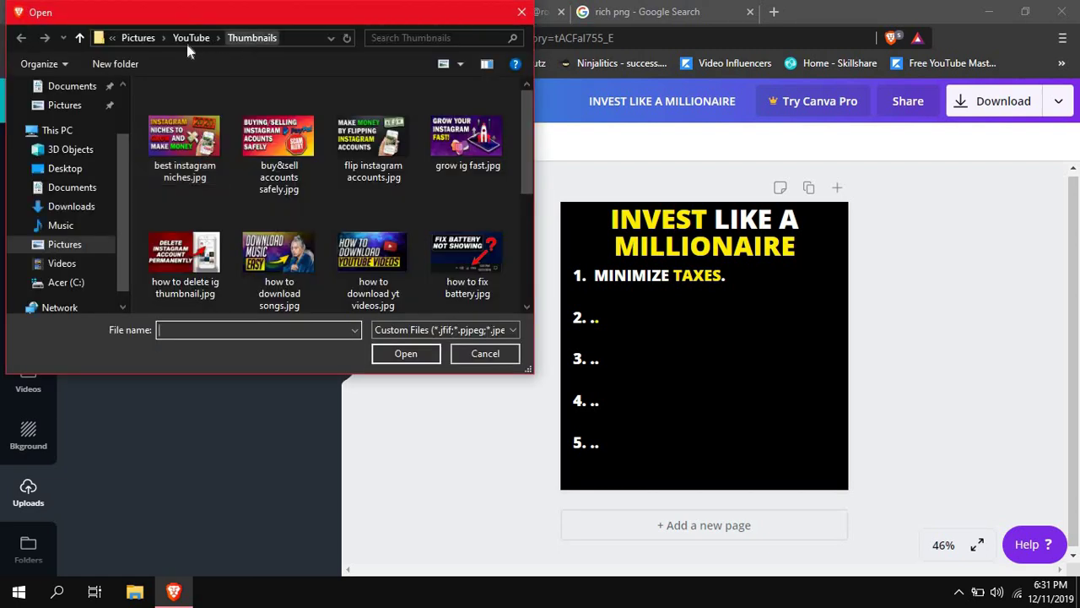
pyautogui.click(184, 39)
pyautogui.doubleClick(380, 127)
pyautogui.scroll(-1, 314, 233)
pyautogui.scroll(-2, 314, 226)
pyautogui.scroll(2, 314, 227)
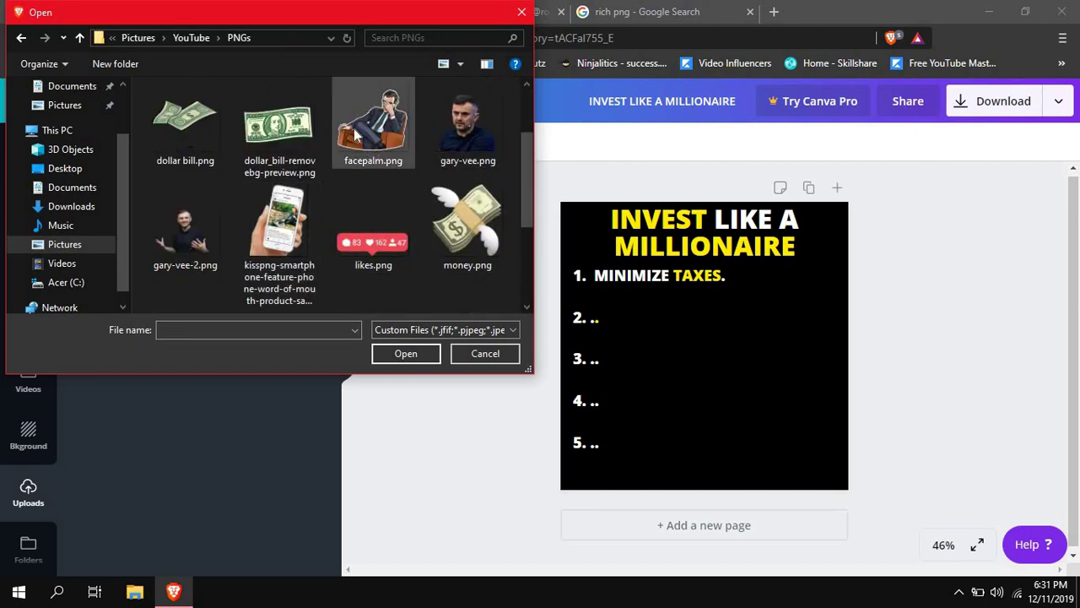
pyautogui.click(137, 38)
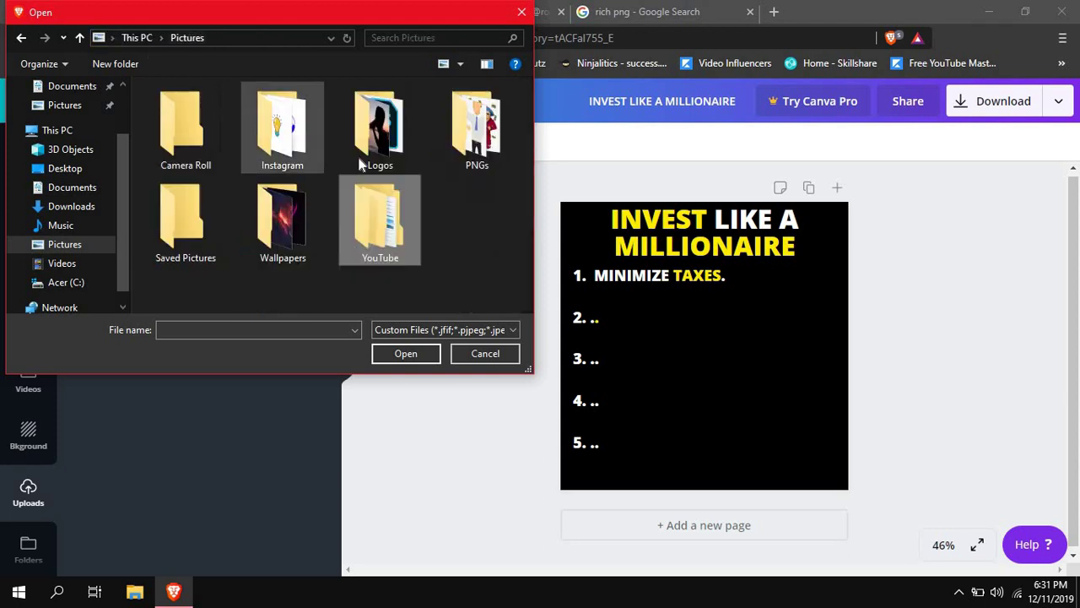
pyautogui.doubleClick(473, 127)
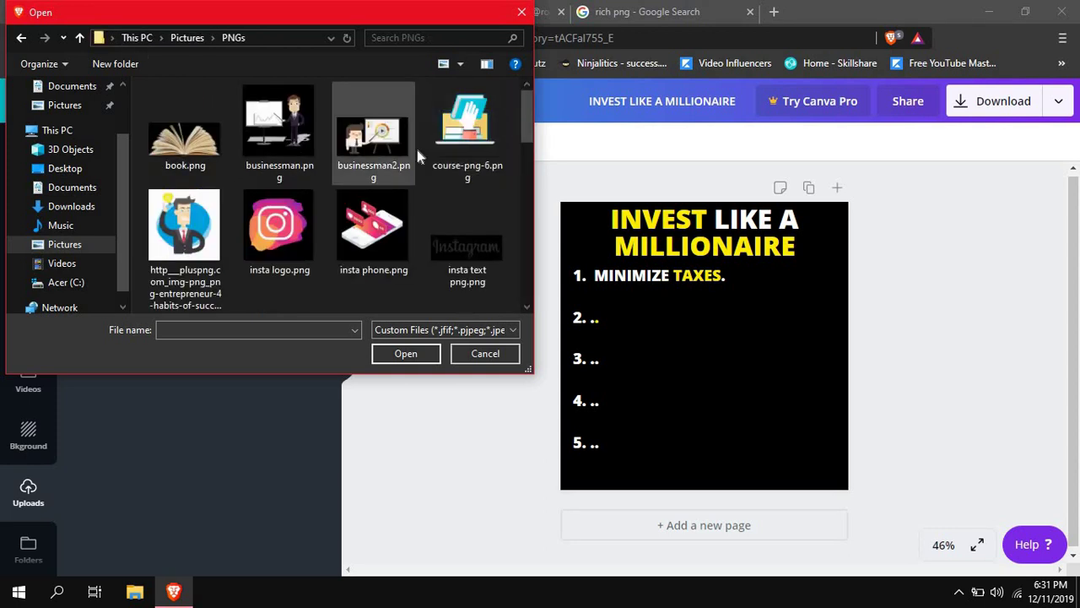
pyautogui.moveTo(528, 113); pyautogui.dragTo(219, 157)
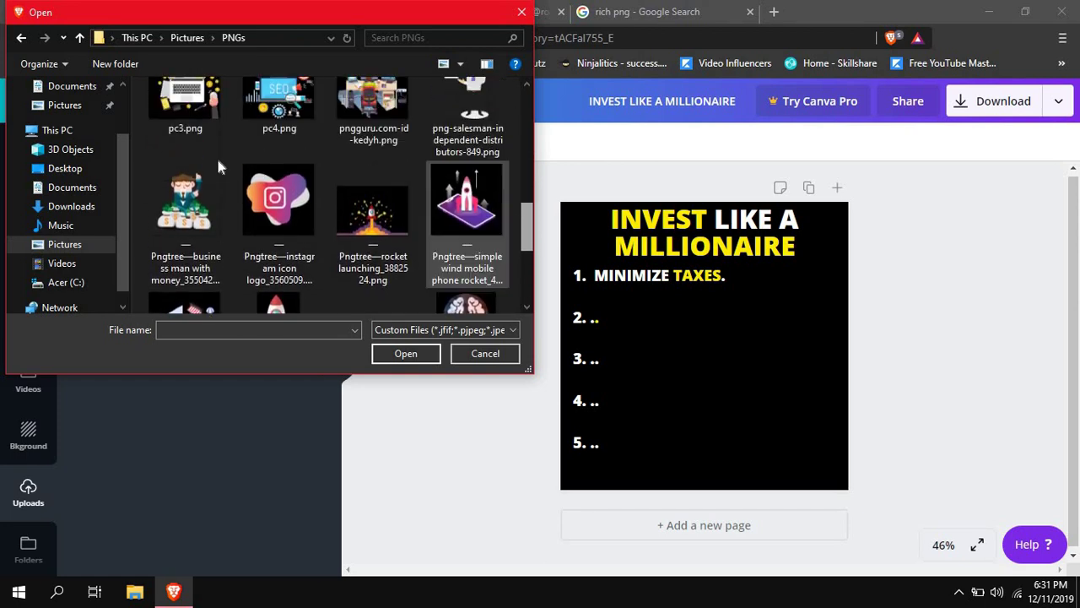
pyautogui.doubleClick(221, 243)
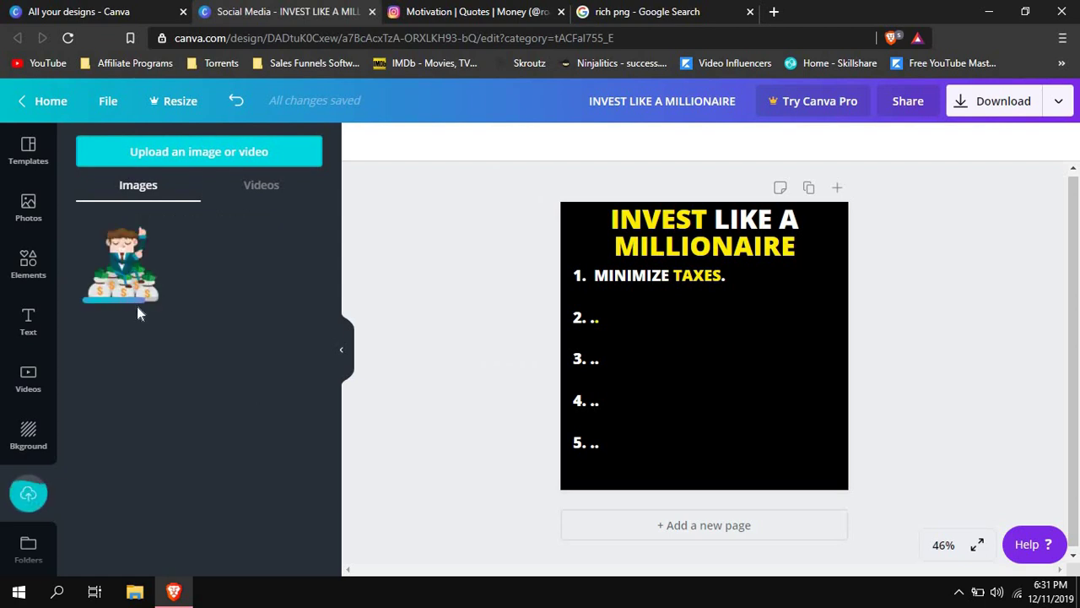
# - Add the uploaded businessman illustration to the design, scaled to about half the page width and placed beside the list on the right half
pyautogui.click(133, 268)
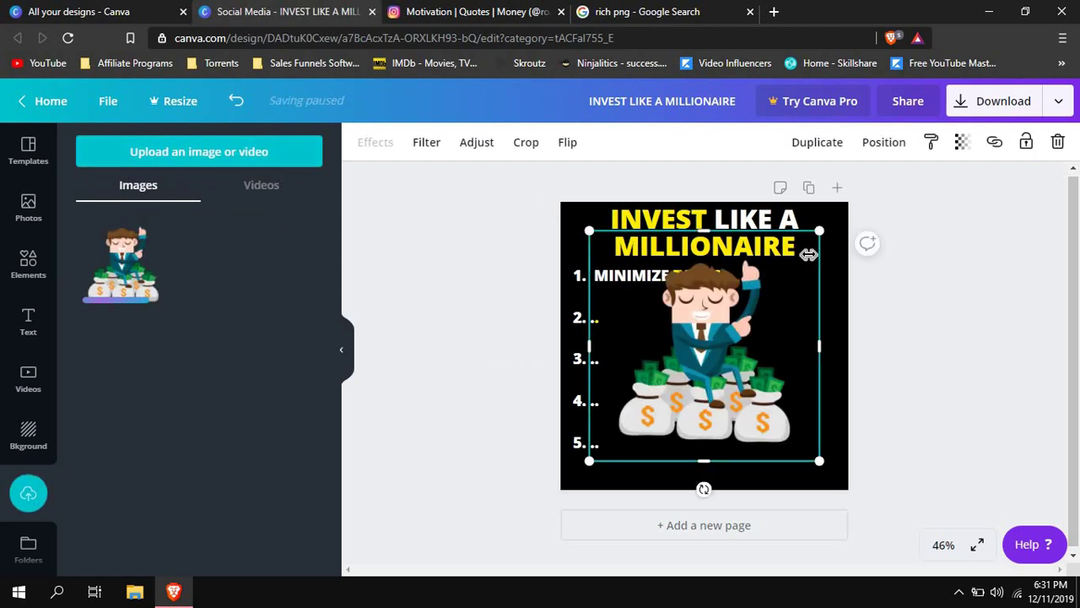
pyautogui.moveTo(824, 227); pyautogui.dragTo(745, 333)
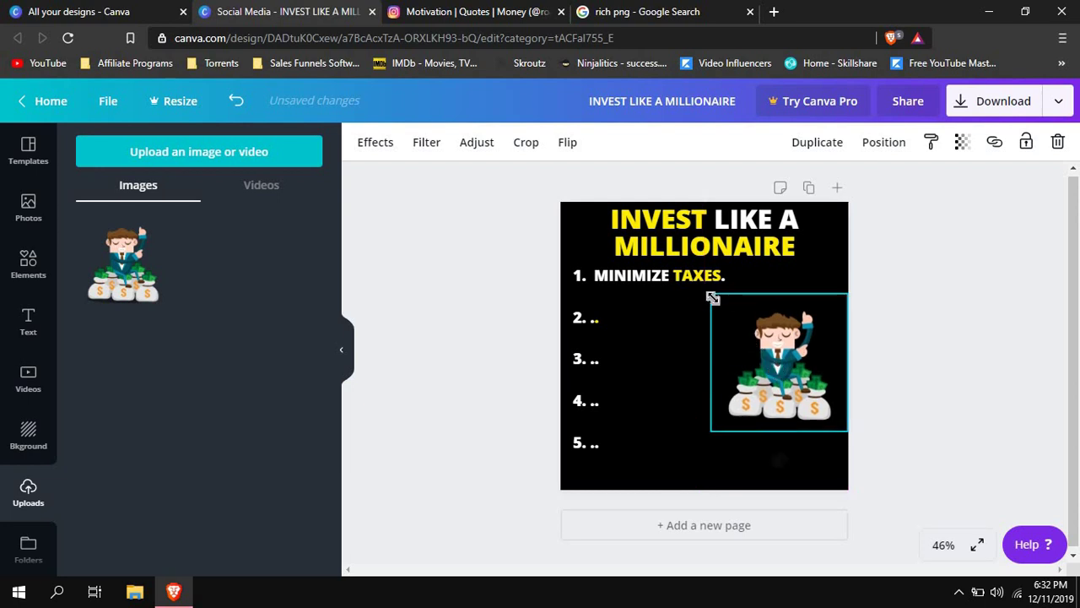
pyautogui.moveTo(711, 294); pyautogui.dragTo(705, 293)
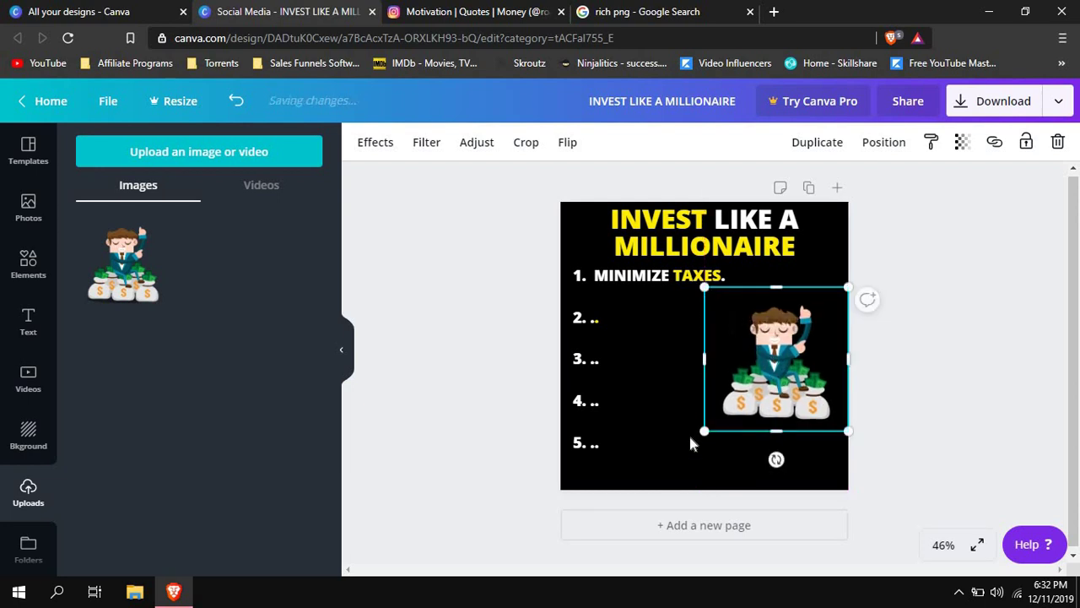
pyautogui.moveTo(695, 445); pyautogui.dragTo(683, 457)
pyautogui.moveTo(778, 335); pyautogui.dragTo(791, 338)
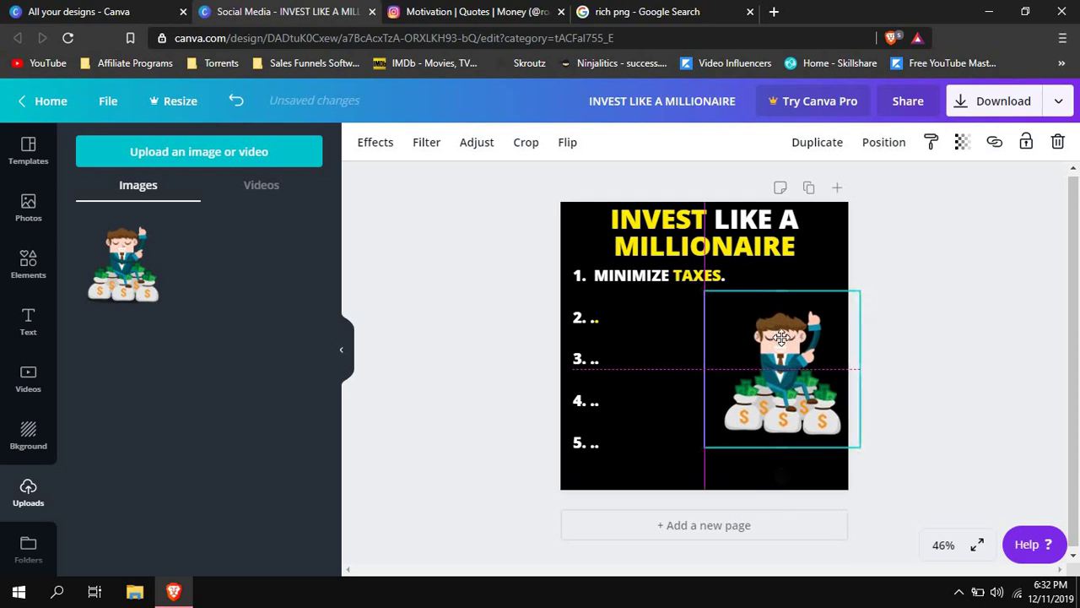
pyautogui.click(445, 216)
# - Check the illustration's placement in the Instagram reference and move the businessman illustration slightly higher
pyautogui.click(446, 9)
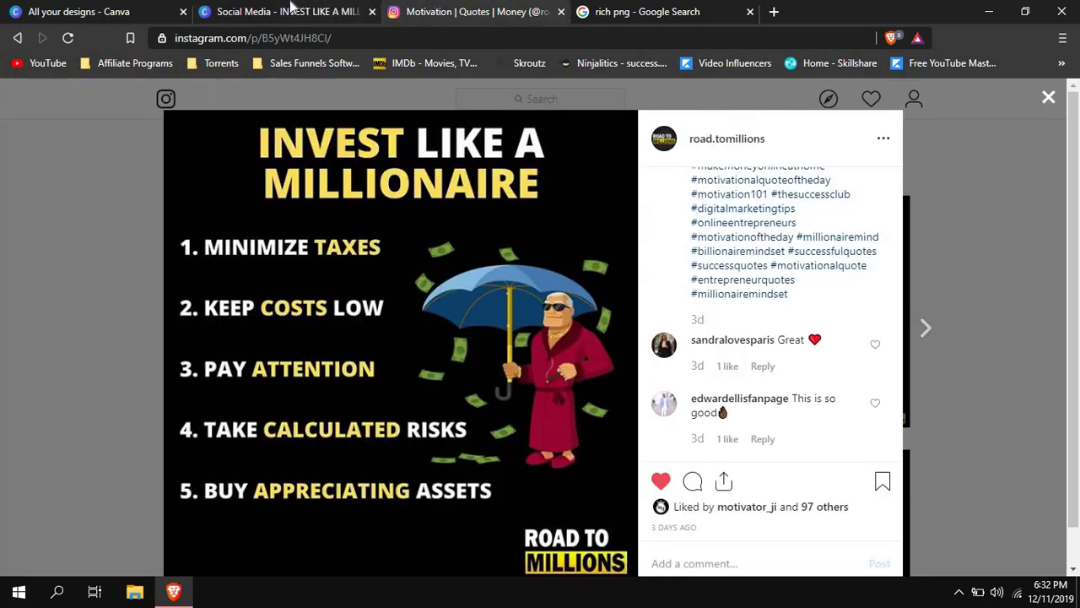
pyautogui.click(287, 11)
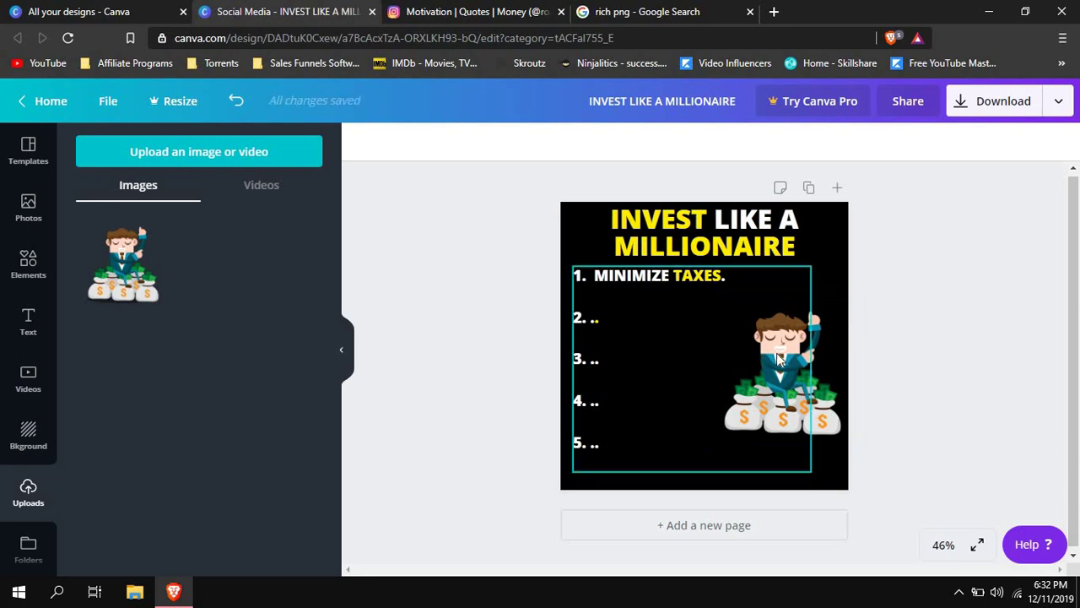
pyautogui.click(776, 353)
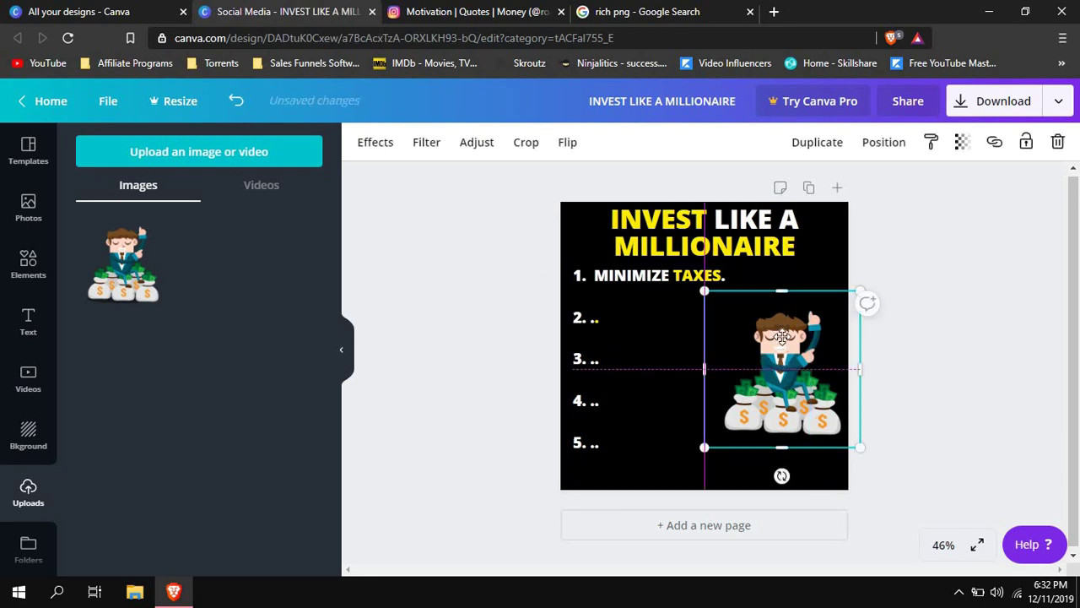
pyautogui.moveTo(777, 353); pyautogui.dragTo(783, 336)
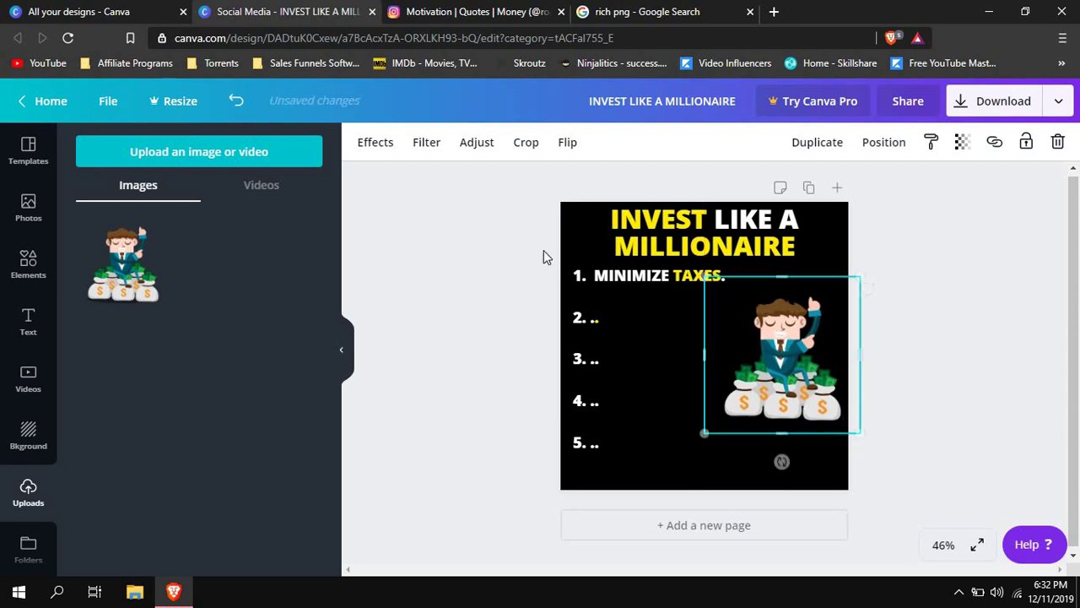
pyautogui.click(434, 232)
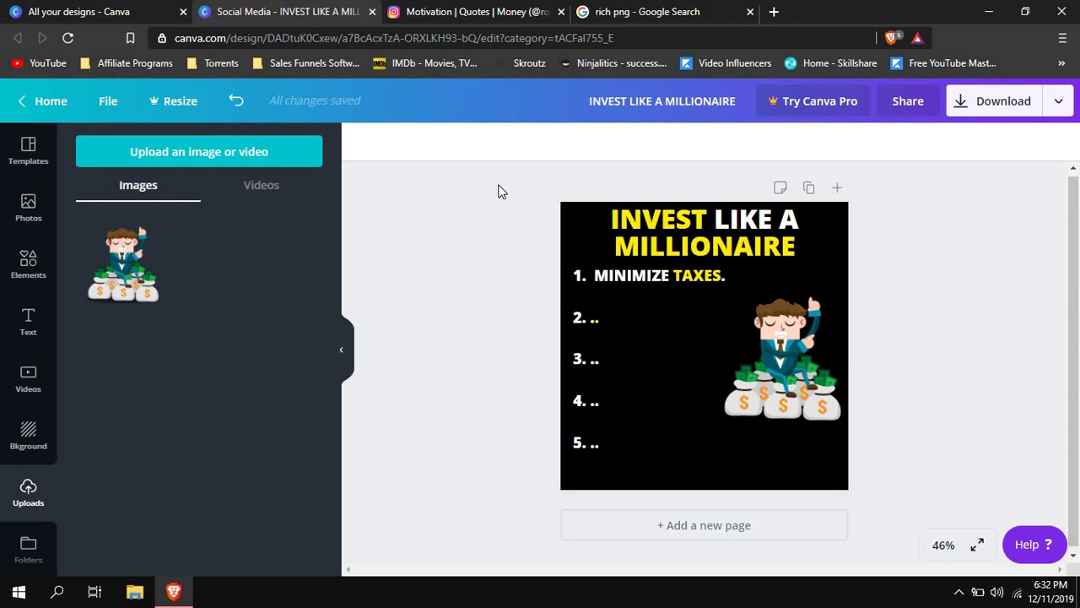
# - Compare with the Instagram reference again and fine-tune the businessman illustration's vertical position beside the list
pyautogui.click(506, 10)
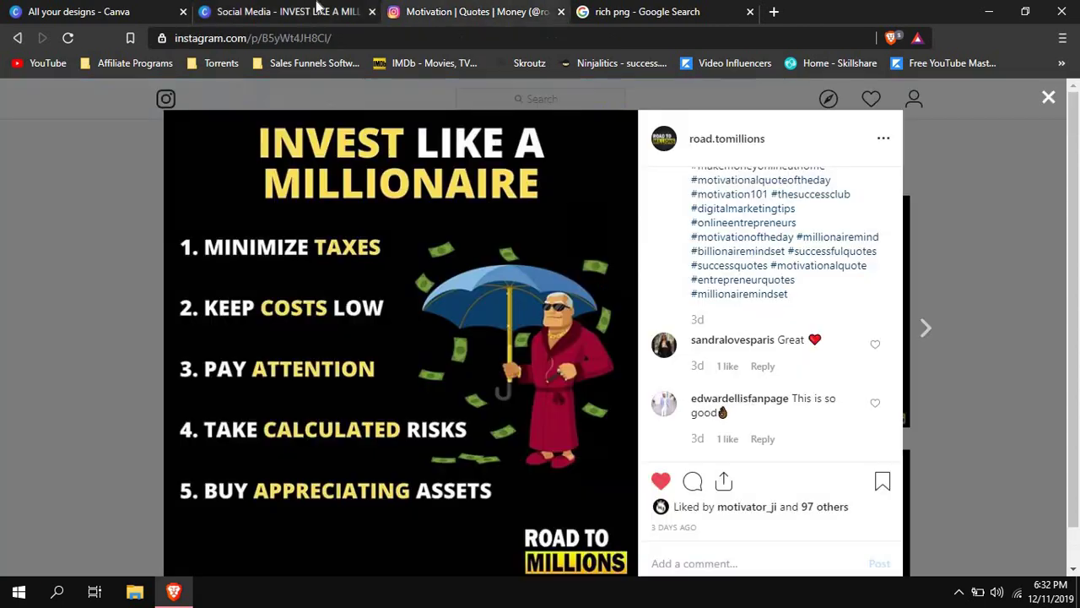
pyautogui.click(287, 11)
pyautogui.moveTo(769, 356)
pyautogui.mouseDown()
pyautogui.moveTo(739, 346)
pyautogui.moveTo(624, 357)
pyautogui.moveTo(770, 355)
pyautogui.moveTo(770, 368)
pyautogui.mouseUp()
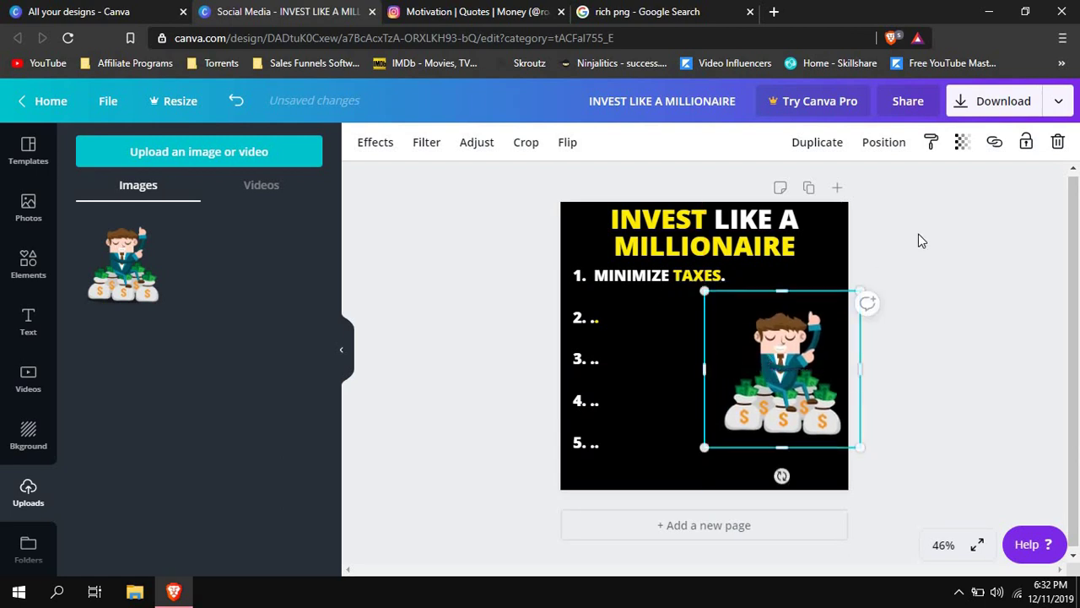
pyautogui.click(918, 234)
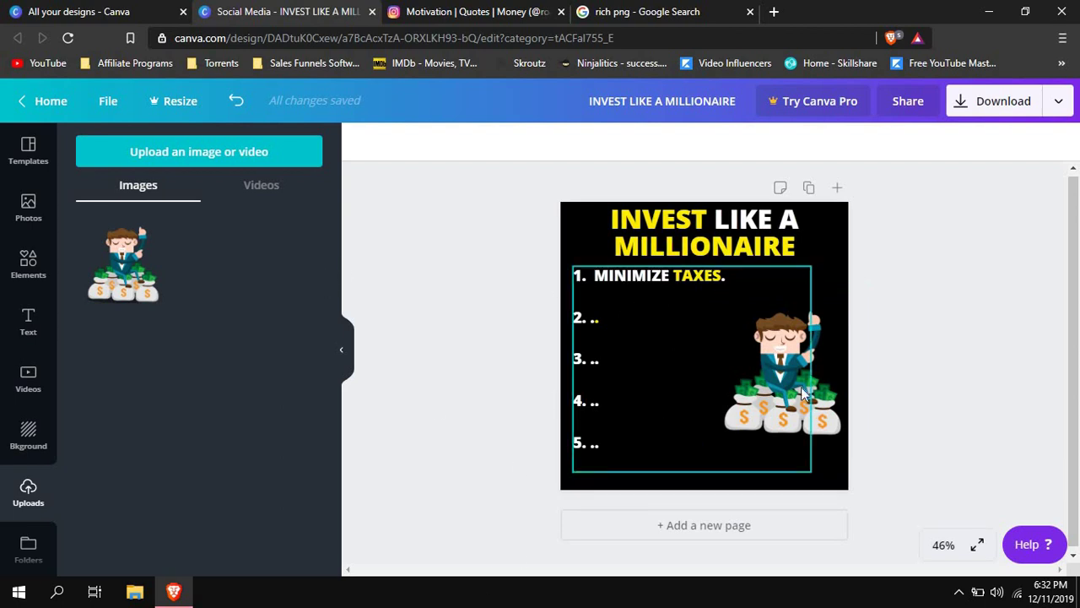
pyautogui.moveTo(811, 381); pyautogui.dragTo(810, 371)
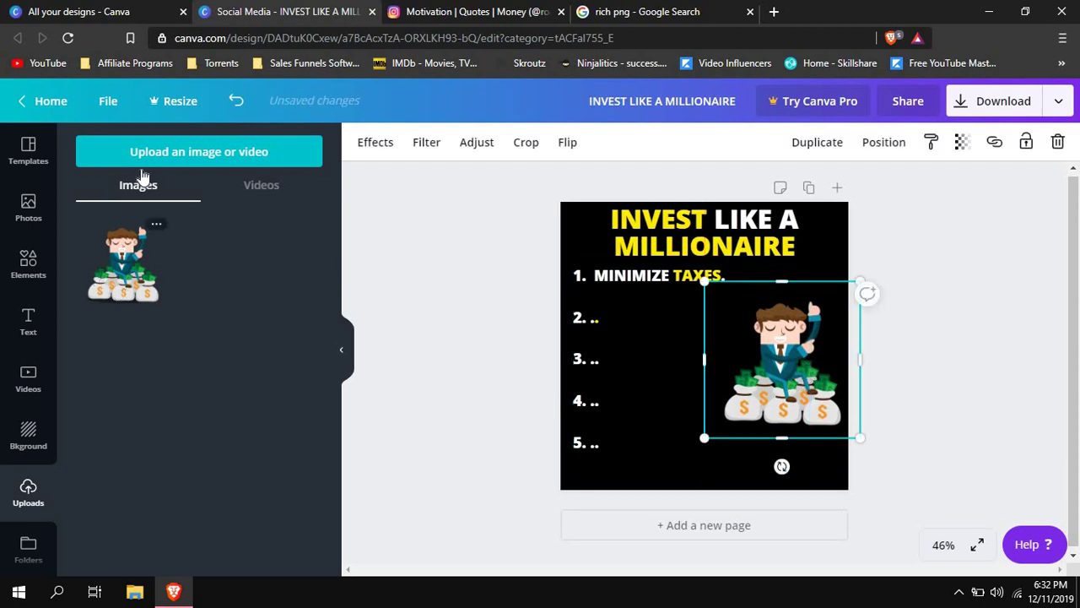
# - Upload road-to-millions.png from the Pictures > YouTube > Logo & Banner folder
pyautogui.click(166, 152)
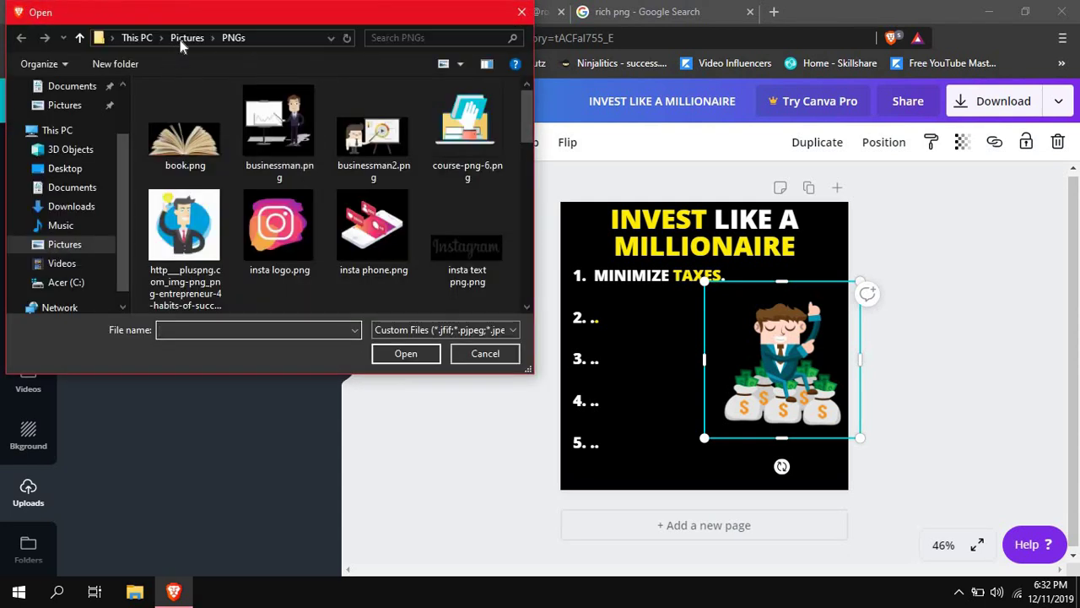
pyautogui.click(180, 40)
pyautogui.doubleClick(381, 222)
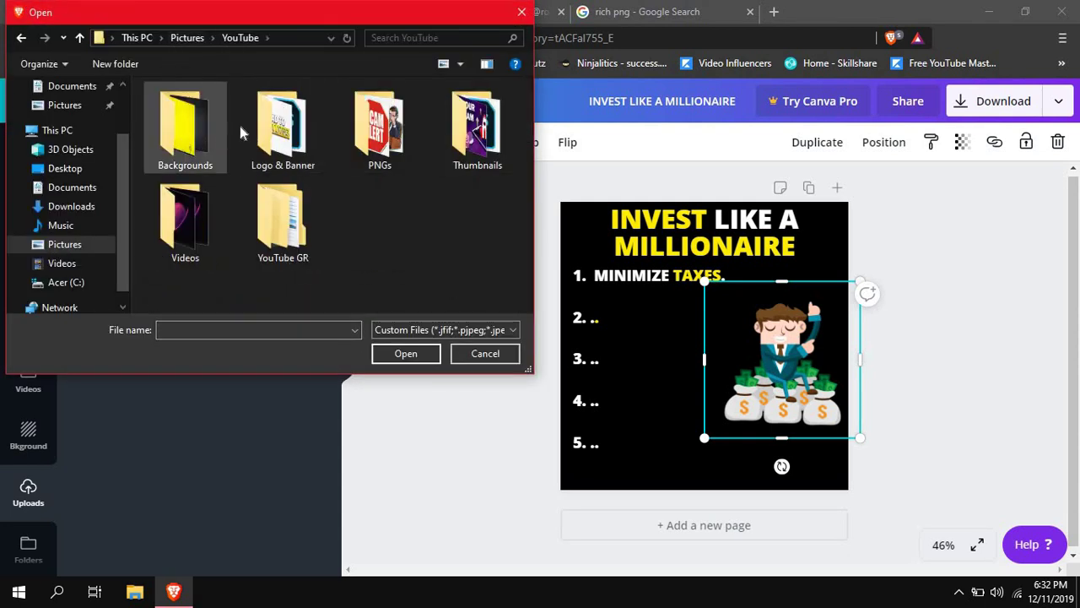
pyautogui.doubleClick(283, 126)
pyautogui.scroll(-3, 482, 149)
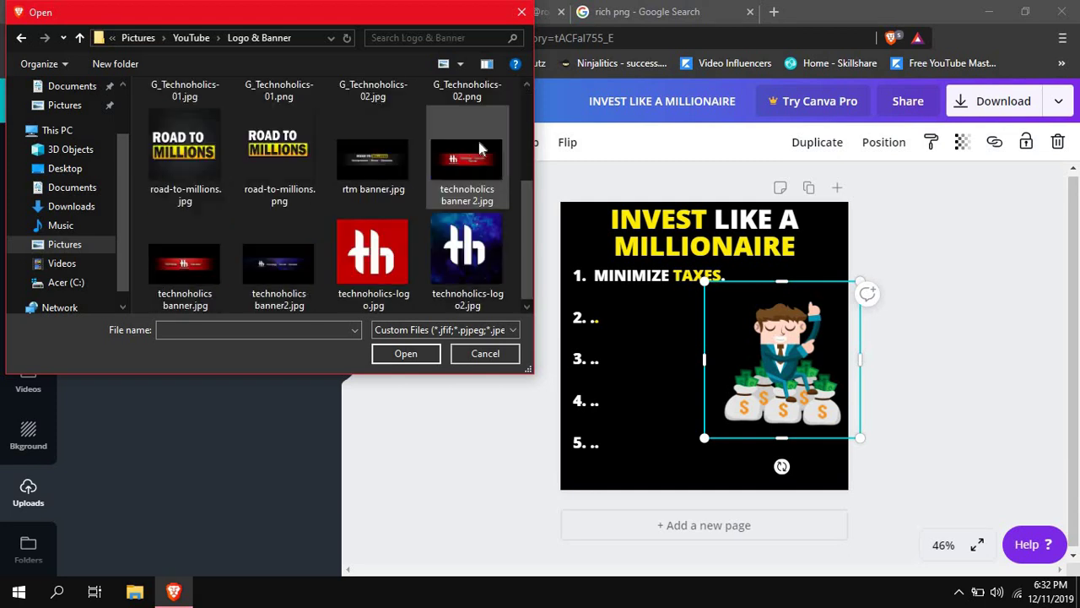
pyautogui.doubleClick(266, 154)
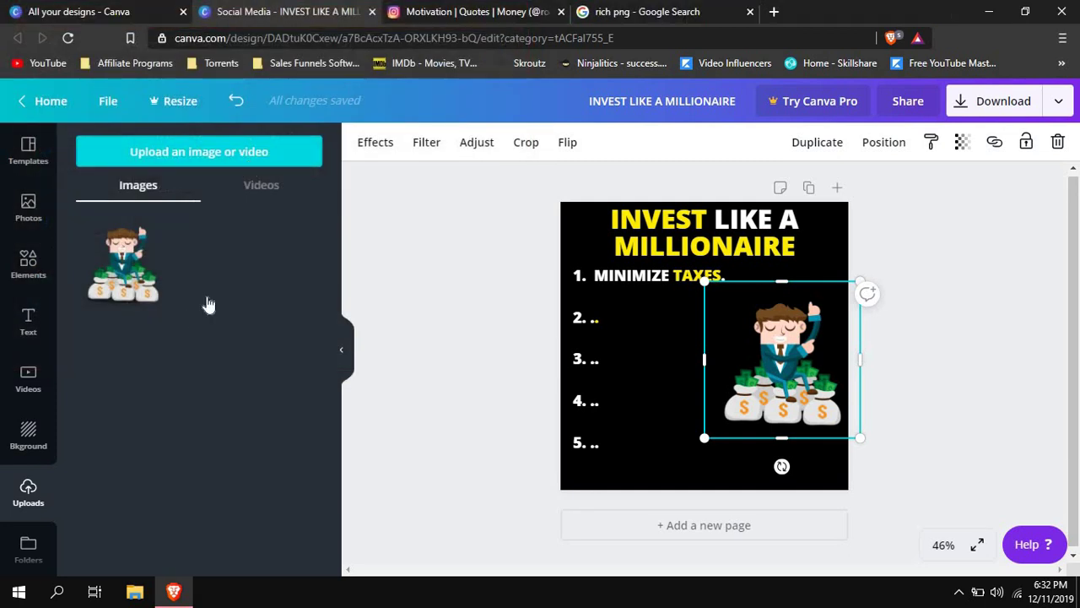
# - Place the ROAD TO MILLIONS logo at a small size in the design's lower-right corner and raise the businessman illustration to clear it
pyautogui.click(123, 262)
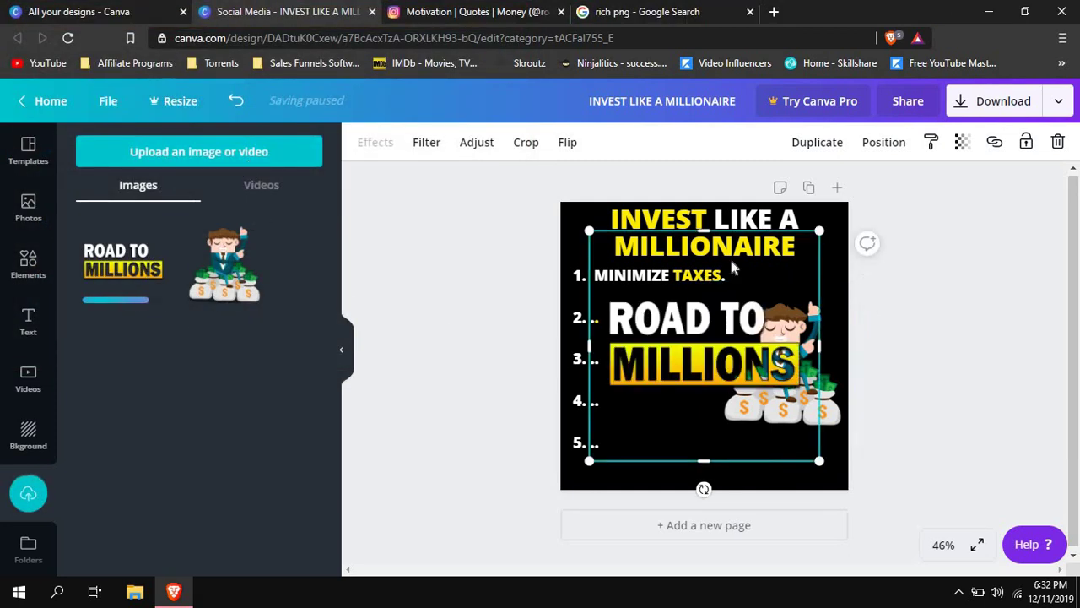
pyautogui.moveTo(819, 230); pyautogui.dragTo(892, 414)
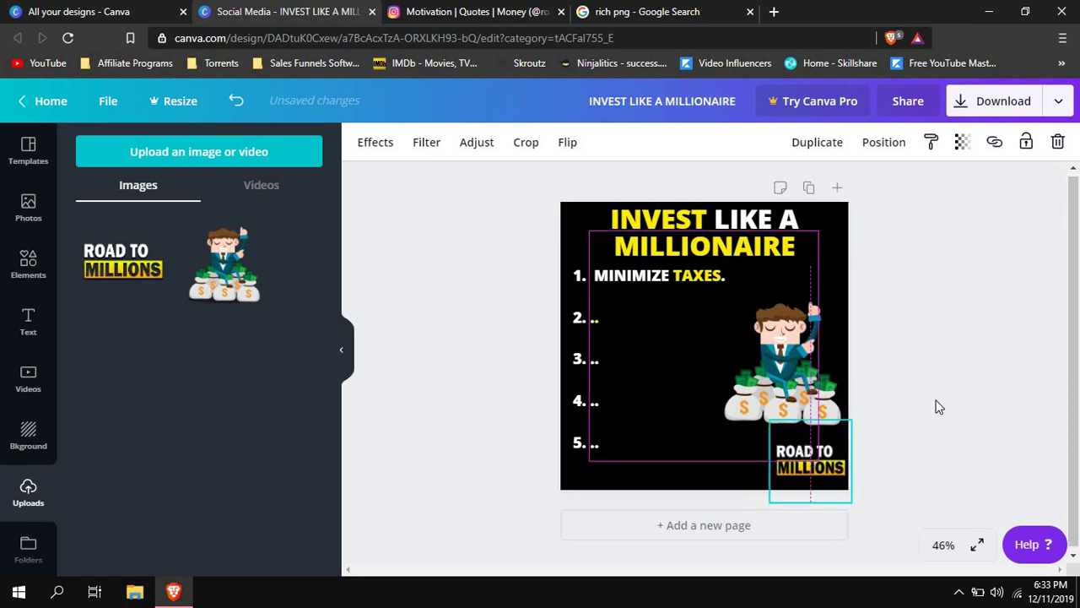
pyautogui.click(890, 426)
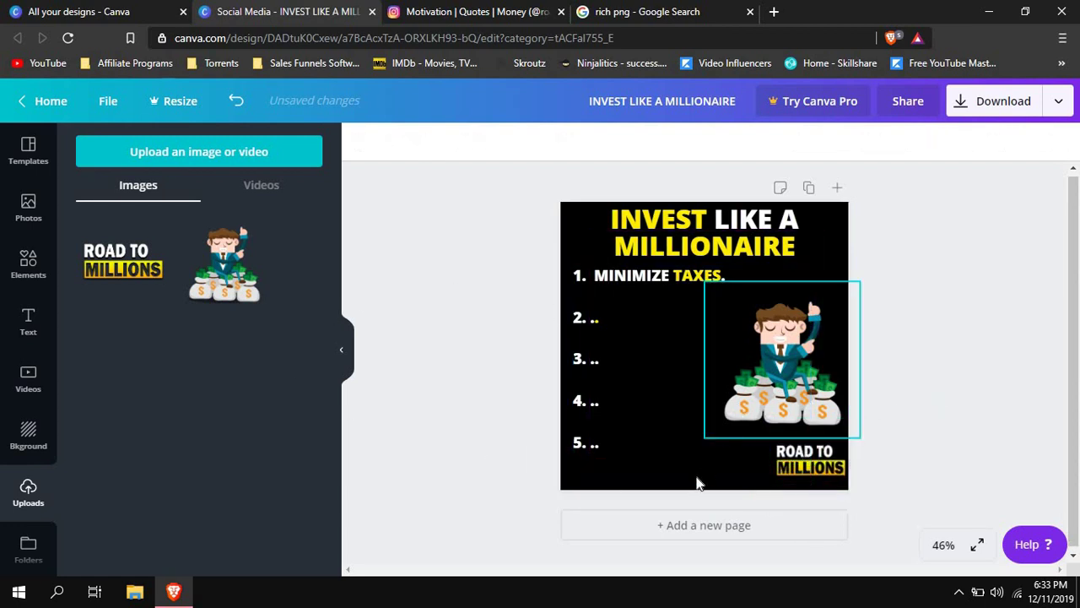
pyautogui.moveTo(792, 363); pyautogui.dragTo(818, 360)
pyautogui.click(915, 361)
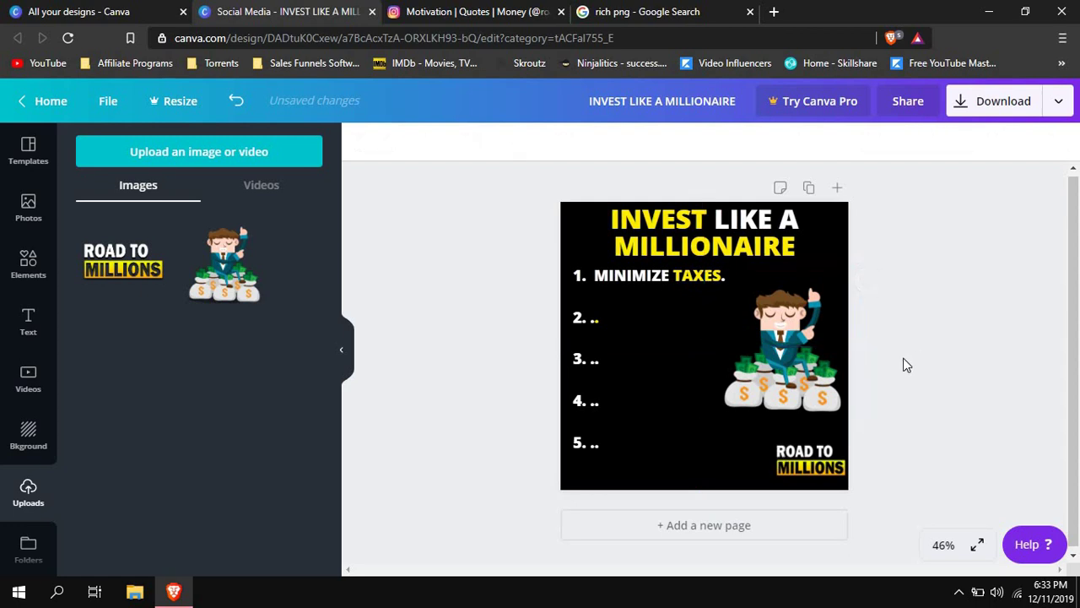